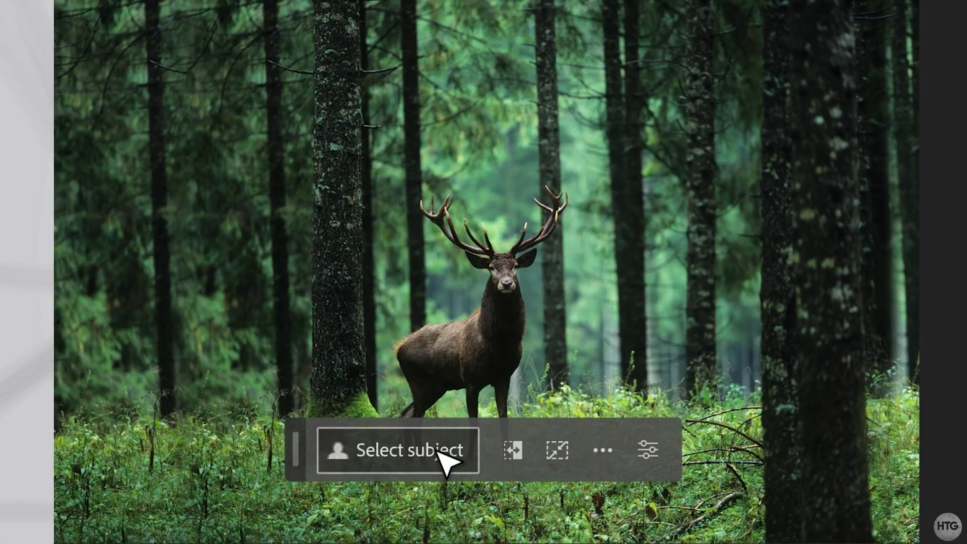
- Select the stag in the Forest layer photo as the subject
{"action": "left_click", "coordinate": [434, 453]}
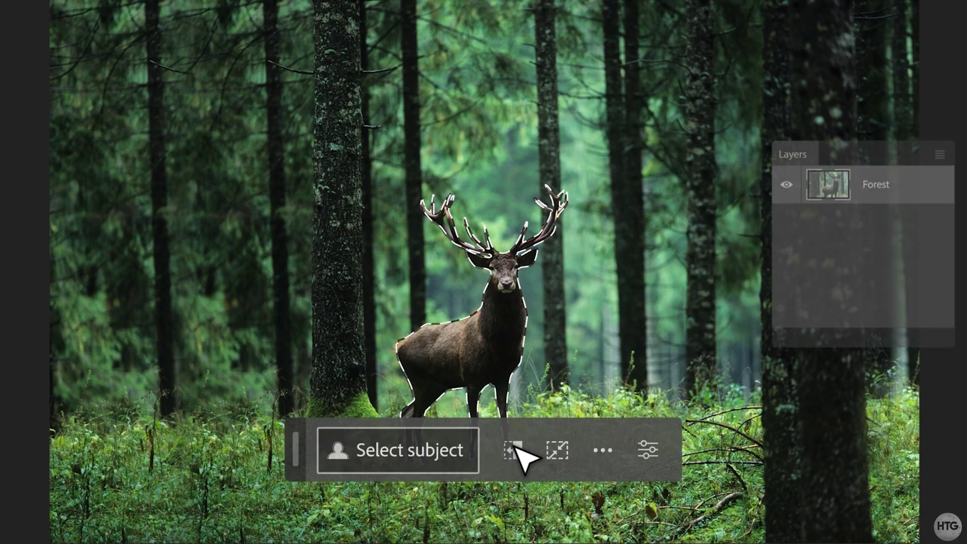
- Invert the selection and generate 'Wet alley at night' behind the stag
{"action": "left_click", "coordinate": [514, 450]}
{"action": "type", "text": "Wet alley at night"}
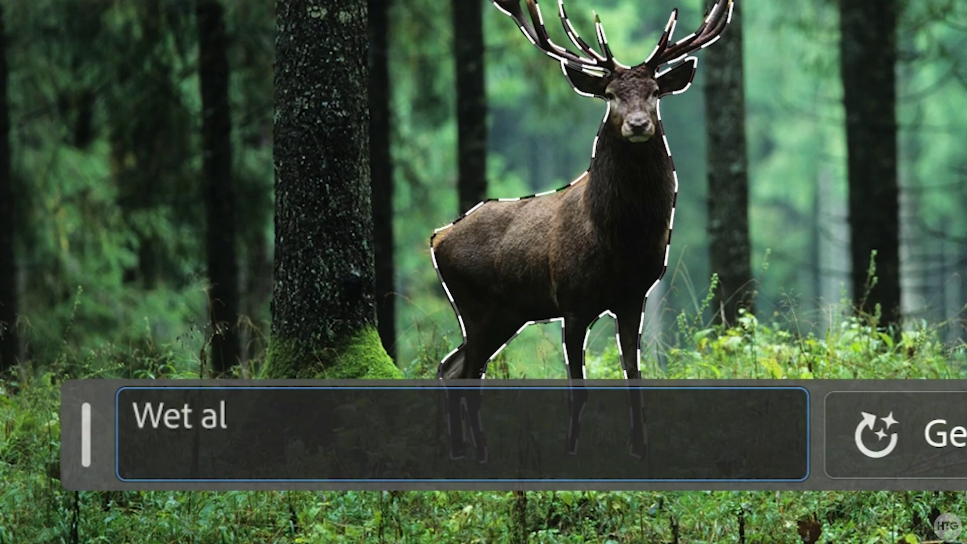
{"action": "left_click", "coordinate": [681, 446]}
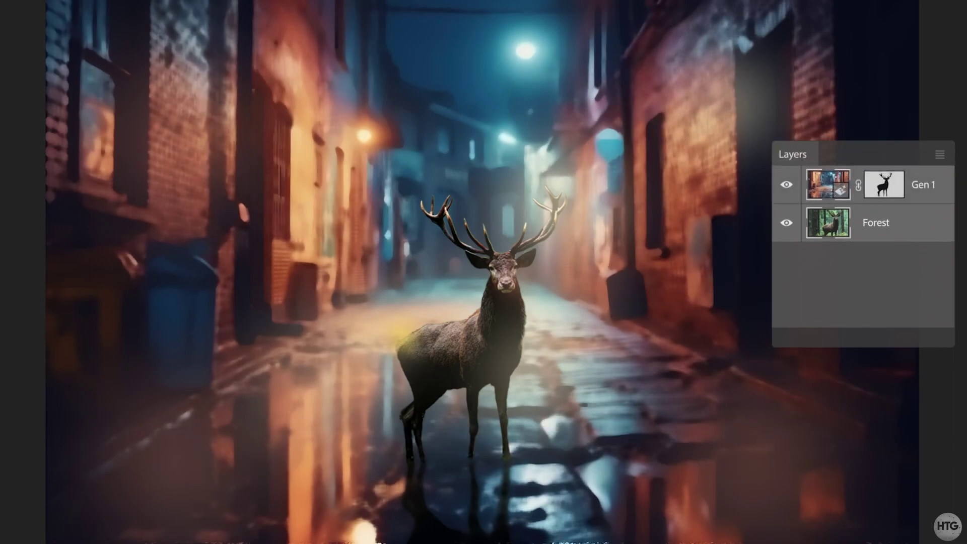
- Generate a 'Red arrow sign' on a lassoed area of the left alley wall
{"action": "mouse_move", "coordinate": [317, 80]}
{"action": "left_mouse_down"}
{"action": "mouse_move", "coordinate": [325, 156]}
{"action": "mouse_move", "coordinate": [237, 16]}
{"action": "mouse_move", "coordinate": [298, 30]}
{"action": "mouse_move", "coordinate": [321, 83]}
{"action": "left_mouse_up"}
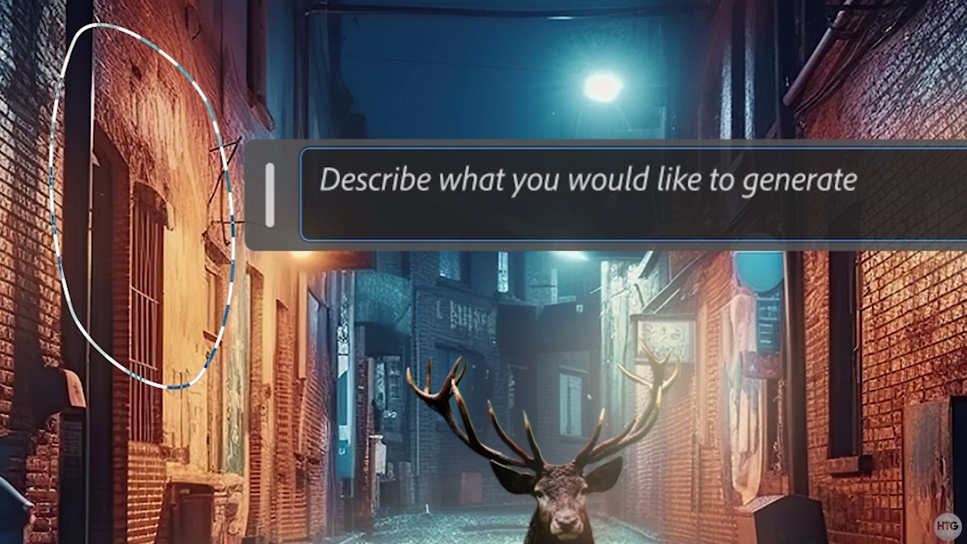
{"action": "type", "text": "Red arrow sign"}
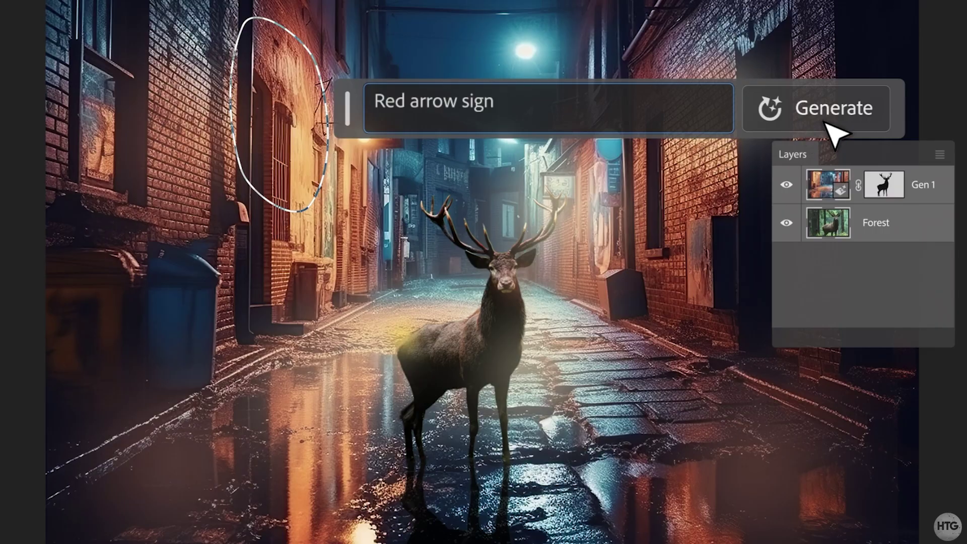
{"action": "left_click", "coordinate": [829, 121]}
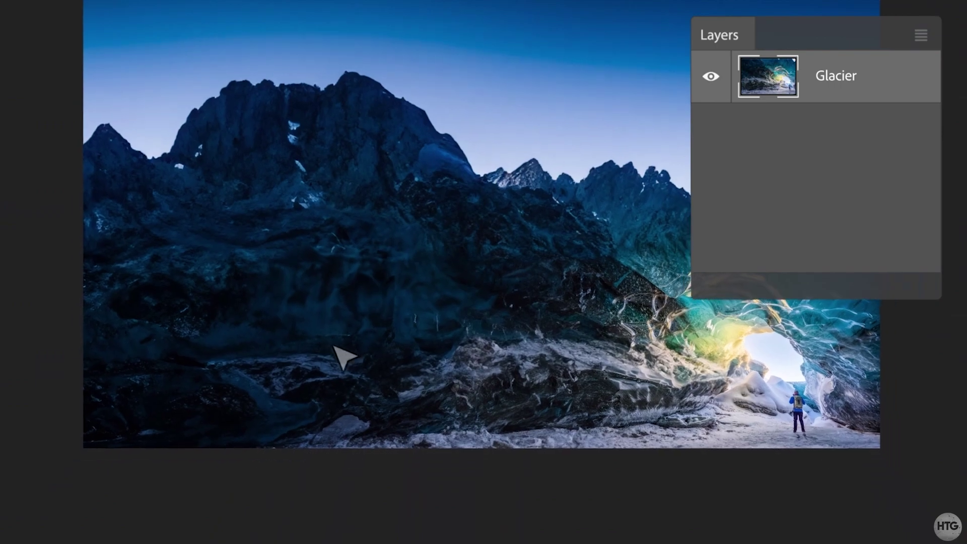
- Extend the canvas downward with the Crop tool and confirm
{"action": "key", "text": "c"}
{"action": "left_click_drag", "start_coordinate": [492, 456], "coordinate": [482, 541]}
{"action": "key", "text": "Return"}
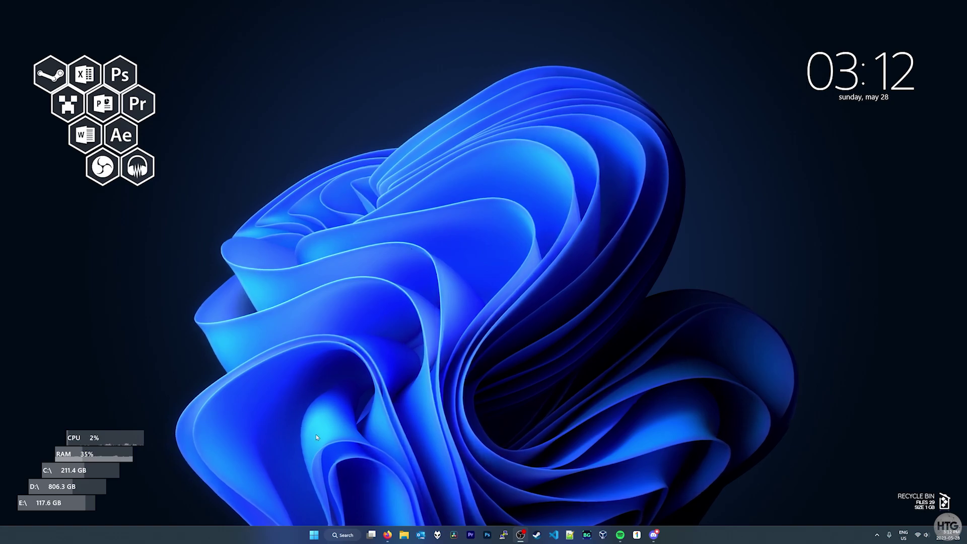
- Search 'adobe c' from the Start menu and launch Adobe Creative Cloud
{"action": "left_click", "coordinate": [314, 541]}
{"action": "type", "text": "adobe cre"}
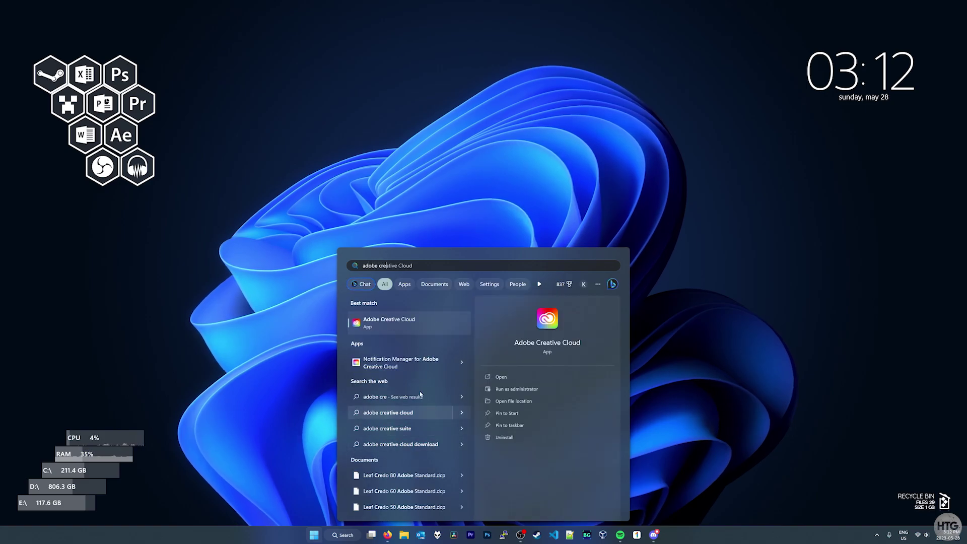
{"action": "left_click", "coordinate": [404, 332]}
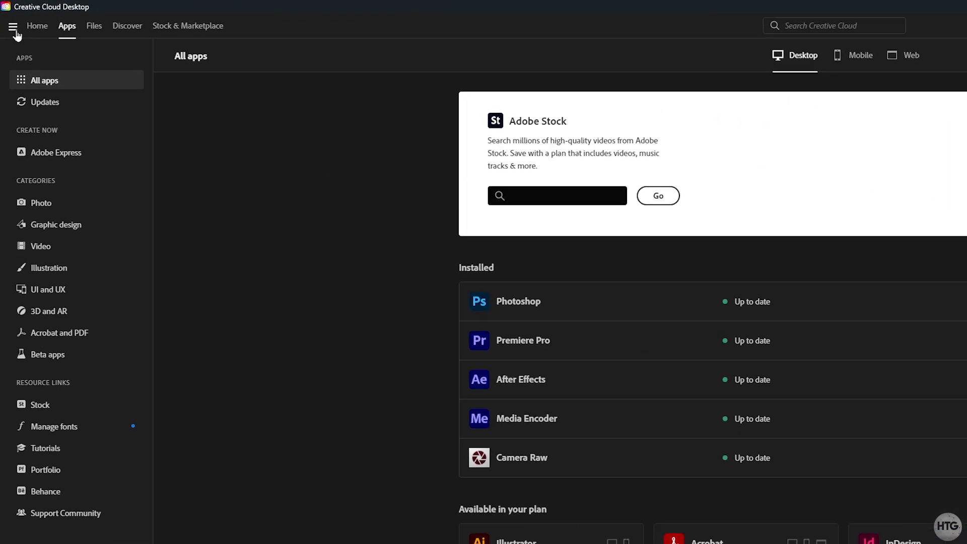
- Check for Creative Cloud updates via the menu's Help > Check for Updates
{"action": "left_click", "coordinate": [18, 37]}
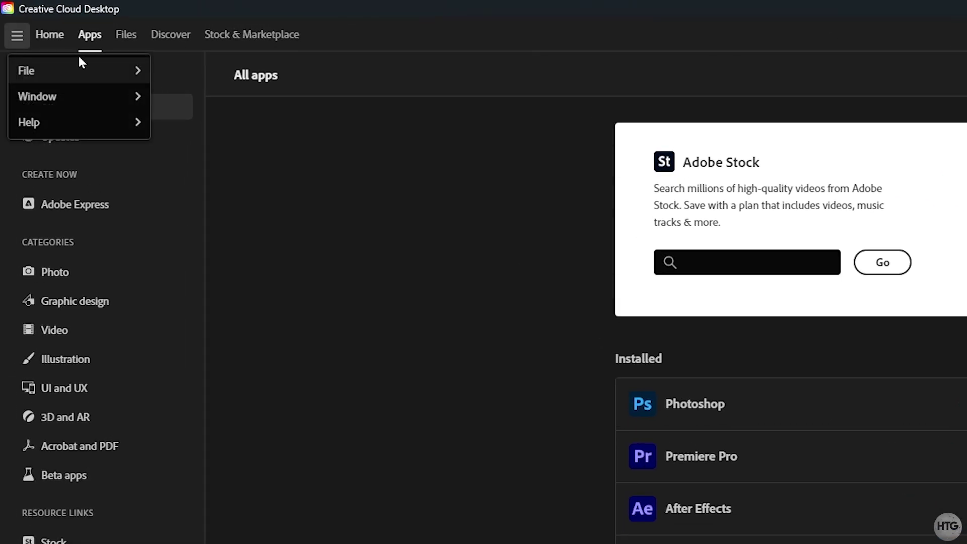
{"action": "mouse_move", "coordinate": [93, 126]}
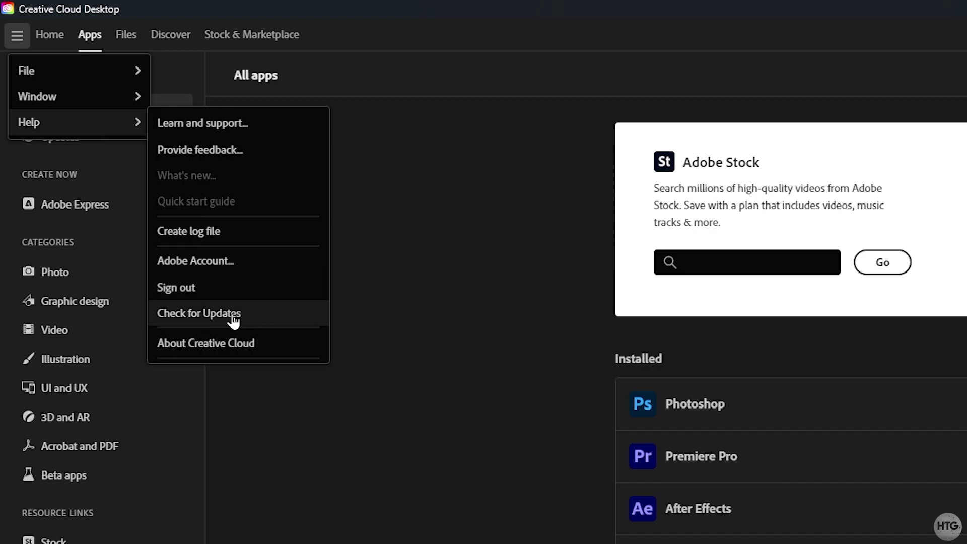
{"action": "left_click", "coordinate": [280, 317]}
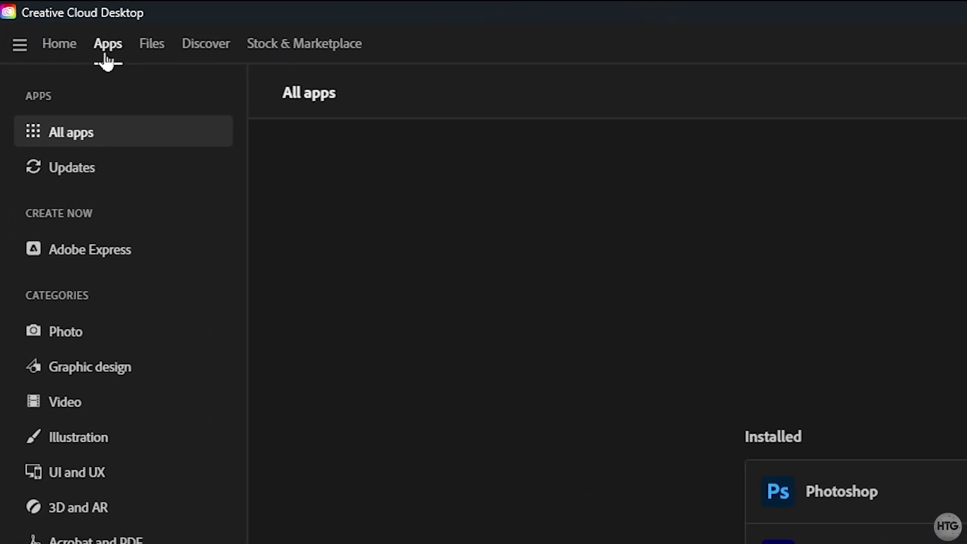
- Install Photoshop (Beta) from the Beta apps list and launch it
{"action": "left_click", "coordinate": [136, 291]}
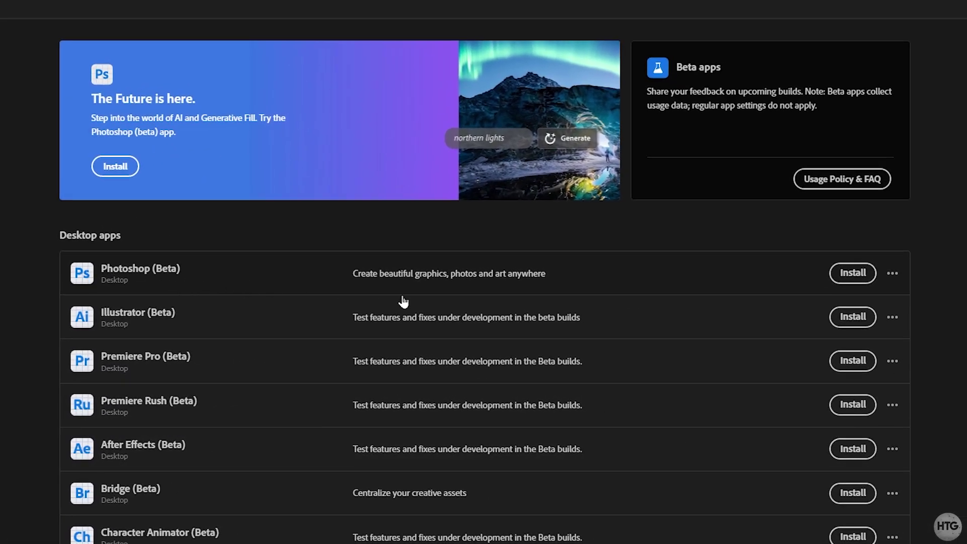
{"action": "left_click", "coordinate": [857, 276]}
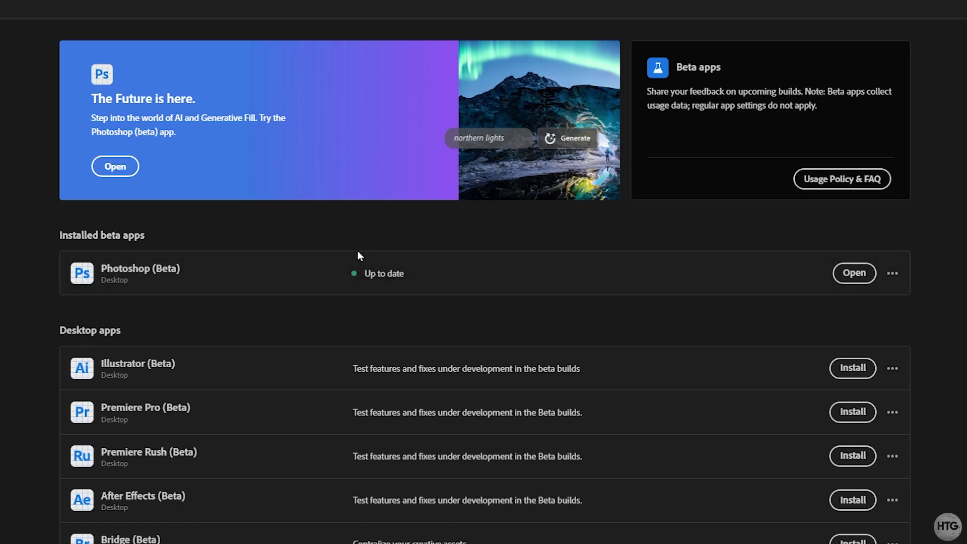
{"action": "left_click", "coordinate": [865, 283]}
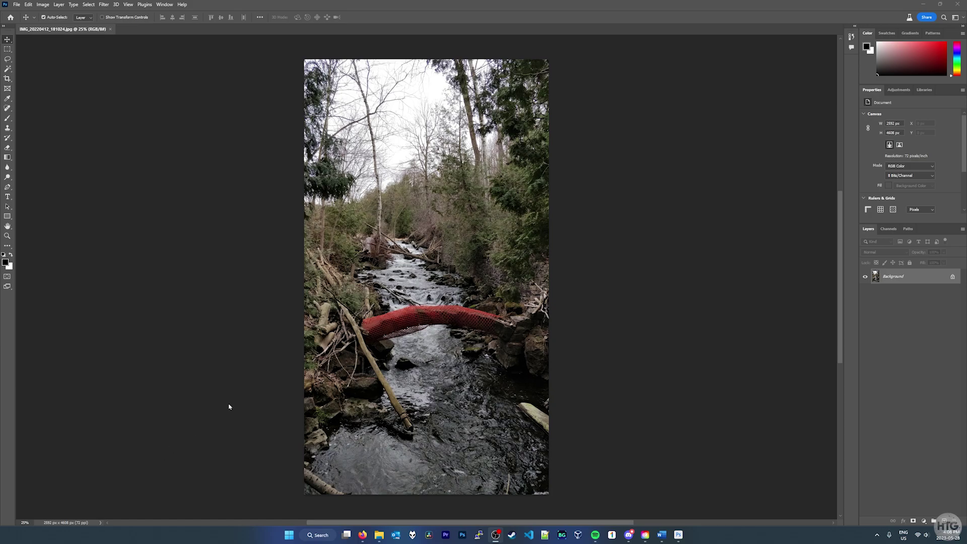
- Unlock the river photo's Background layer so it becomes editable Layer 0
{"action": "scroll", "coordinate": [415, 245], "scroll_direction": "up", "scroll_amount": 5}
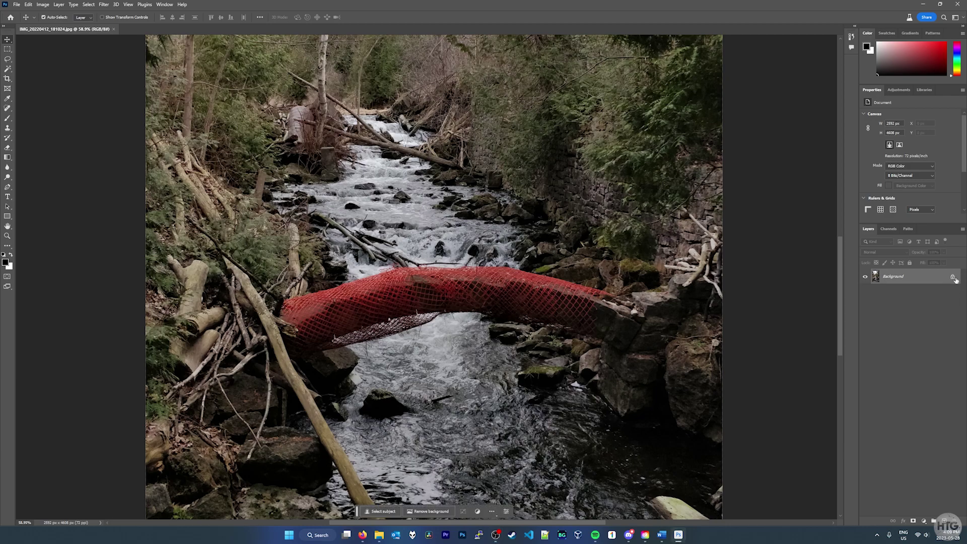
{"action": "left_click", "coordinate": [952, 277]}
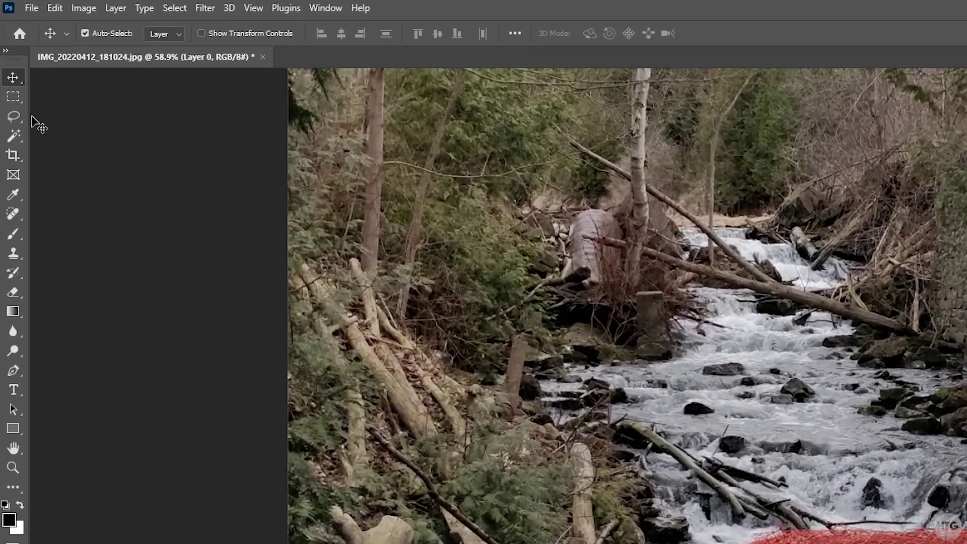
{"action": "left_click", "coordinate": [7, 59]}
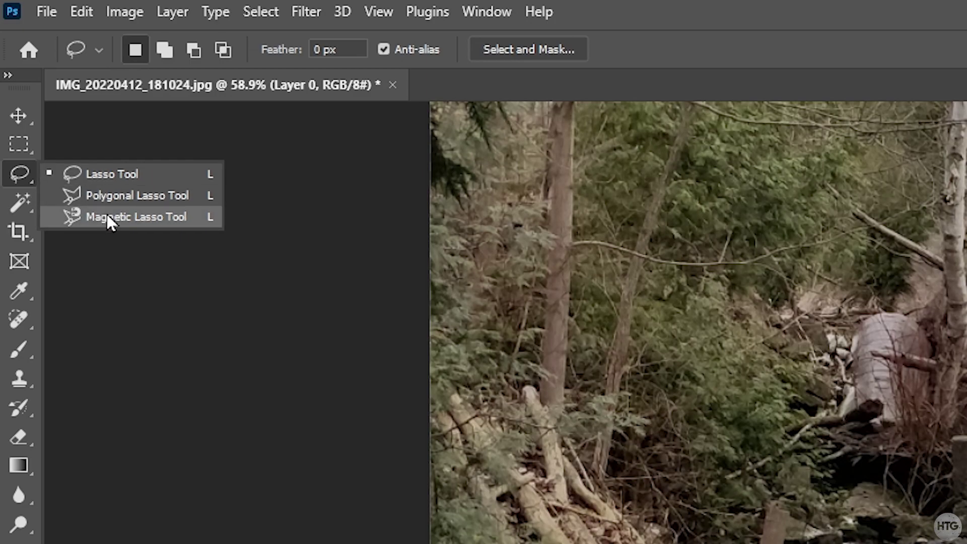
- Trace the red netting on the log with the Magnetic Lasso and close the outline
{"action": "left_click", "coordinate": [107, 217]}
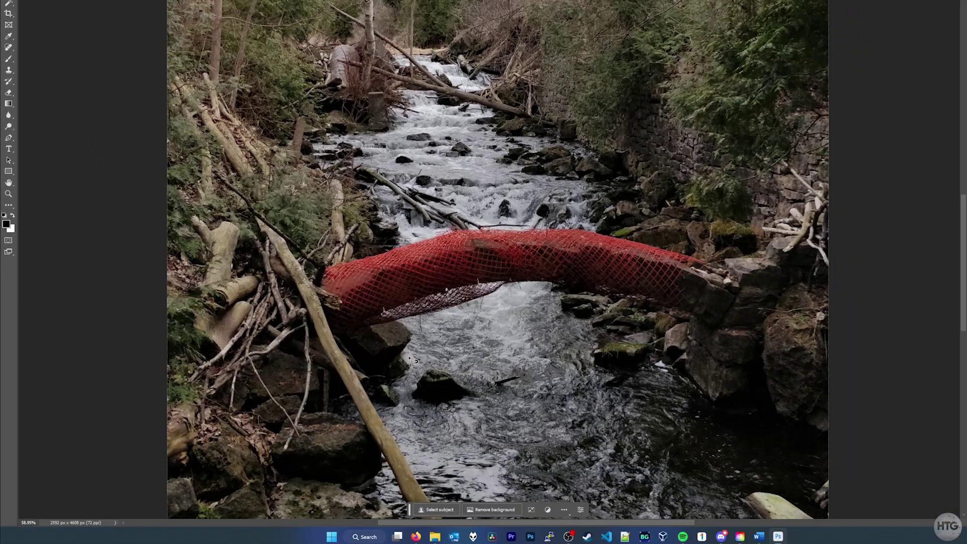
{"action": "scroll", "coordinate": [425, 361], "scroll_direction": "up", "scroll_amount": 2}
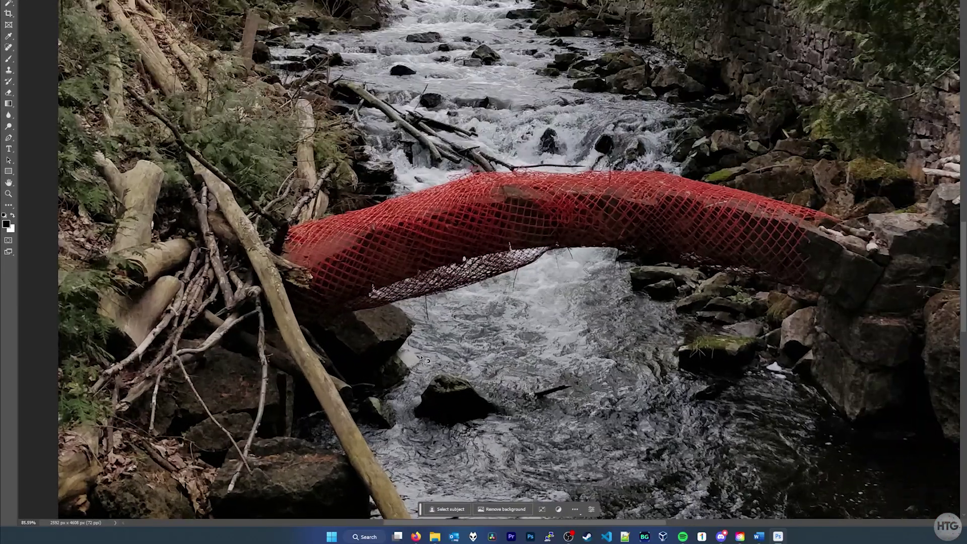
{"action": "scroll", "coordinate": [425, 361], "scroll_direction": "up", "scroll_amount": 2}
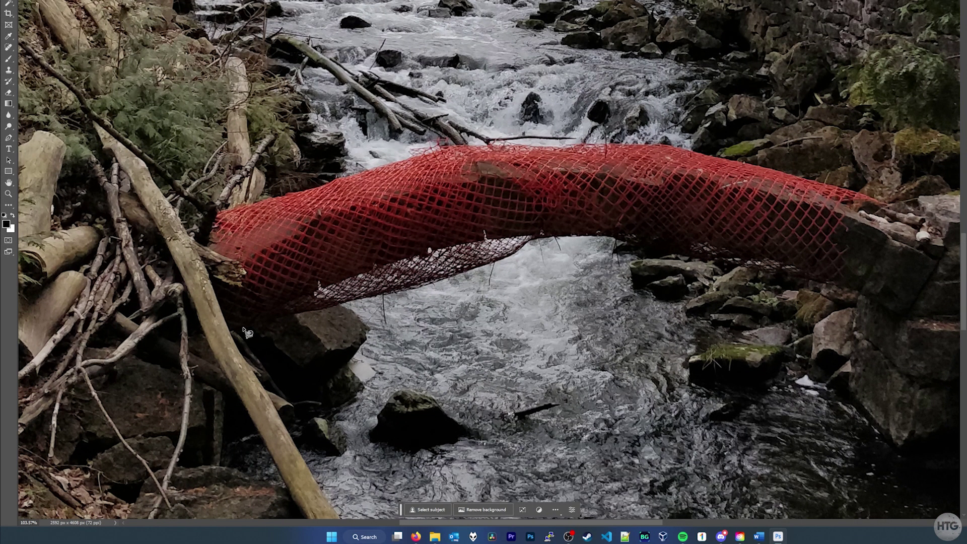
{"action": "left_click", "coordinate": [243, 328]}
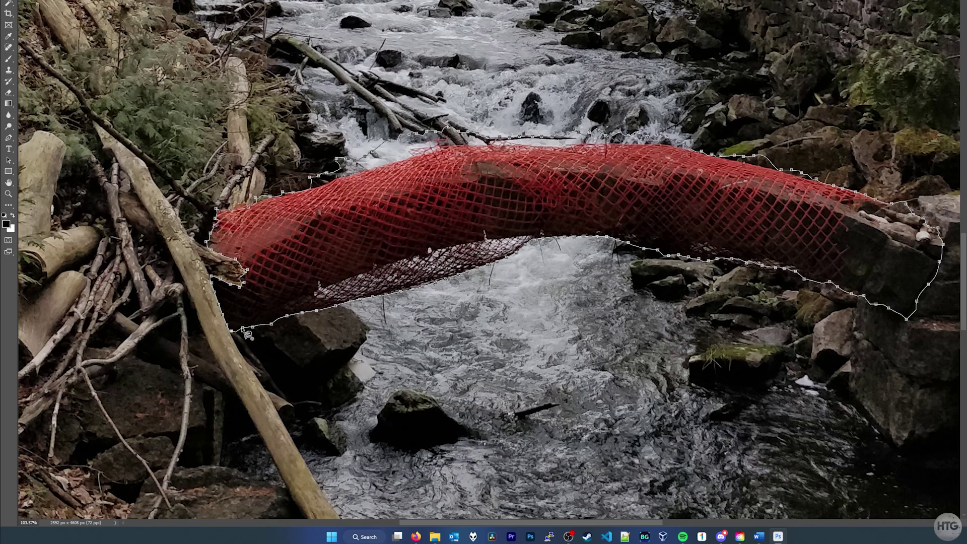
{"action": "left_click", "coordinate": [246, 333]}
{"action": "scroll", "coordinate": [195, 238], "scroll_direction": "up", "scroll_amount": 3}
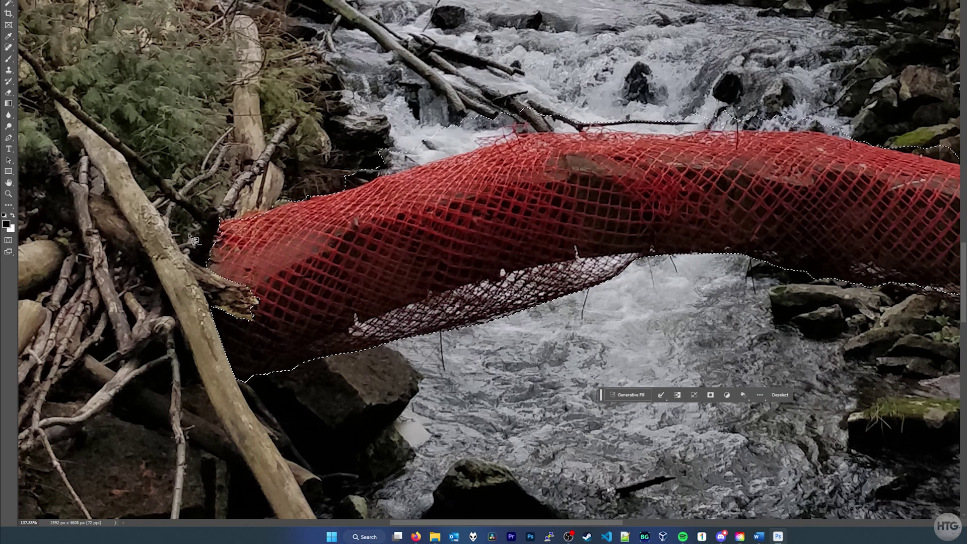
- Add the net's left edge, top edge and bark strip to the selection
{"action": "scroll", "coordinate": [196, 238], "scroll_direction": "up", "scroll_amount": 3}
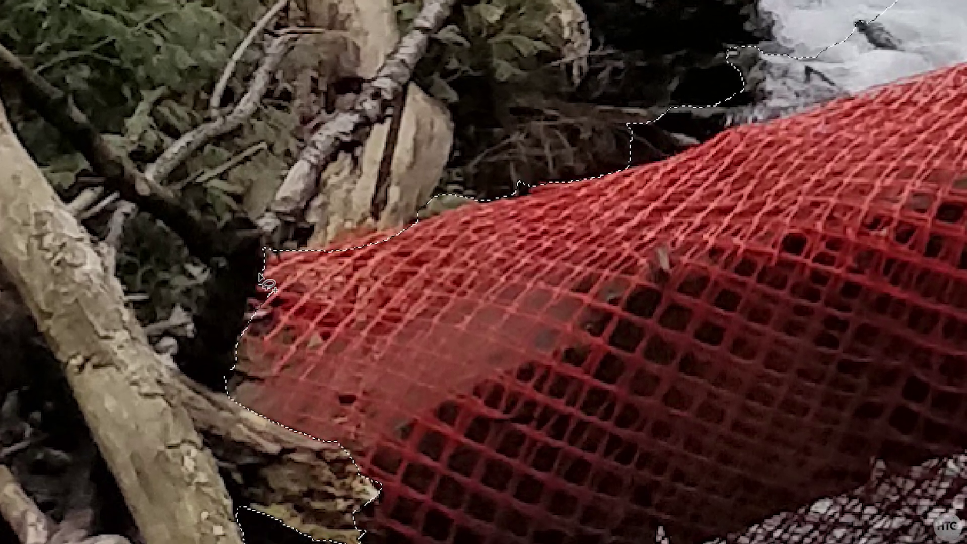
{"action": "left_click", "coordinate": [266, 253]}
{"action": "mouse_move", "coordinate": [299, 291]}
{"action": "left_mouse_down"}
{"action": "mouse_move", "coordinate": [273, 341]}
{"action": "mouse_move", "coordinate": [237, 341]}
{"action": "mouse_move", "coordinate": [235, 314]}
{"action": "mouse_move", "coordinate": [263, 257]}
{"action": "left_mouse_up"}
{"action": "left_click", "coordinate": [263, 257]}
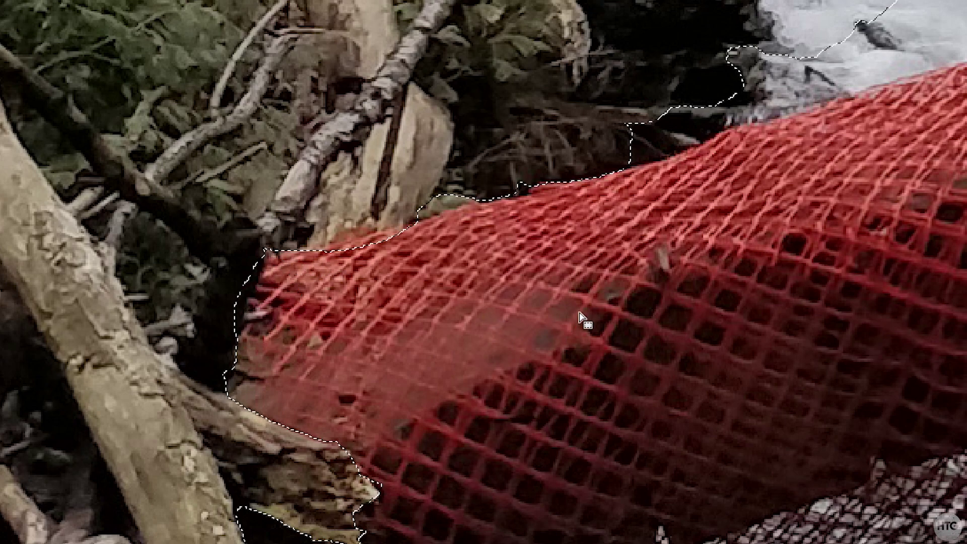
{"action": "left_click", "coordinate": [565, 188]}
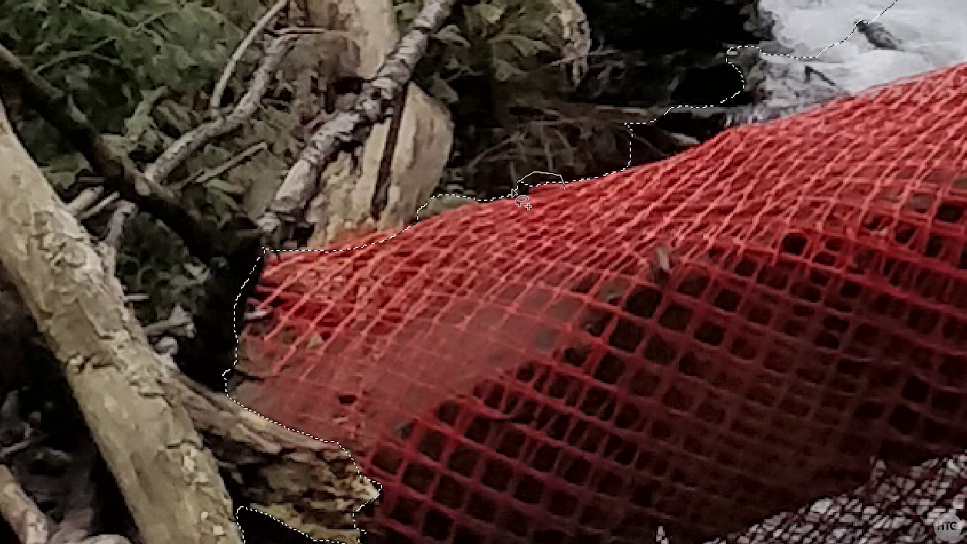
{"action": "left_click", "coordinate": [562, 189]}
{"action": "left_click", "coordinate": [388, 227]}
{"action": "left_click", "coordinate": [403, 230]}
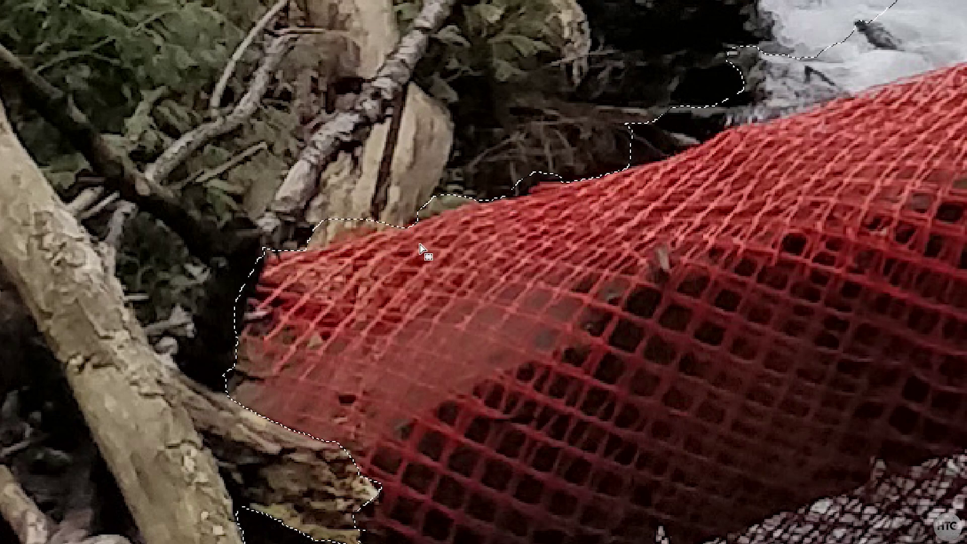
{"action": "key", "text": "w"}
{"action": "left_click", "coordinate": [398, 224]}
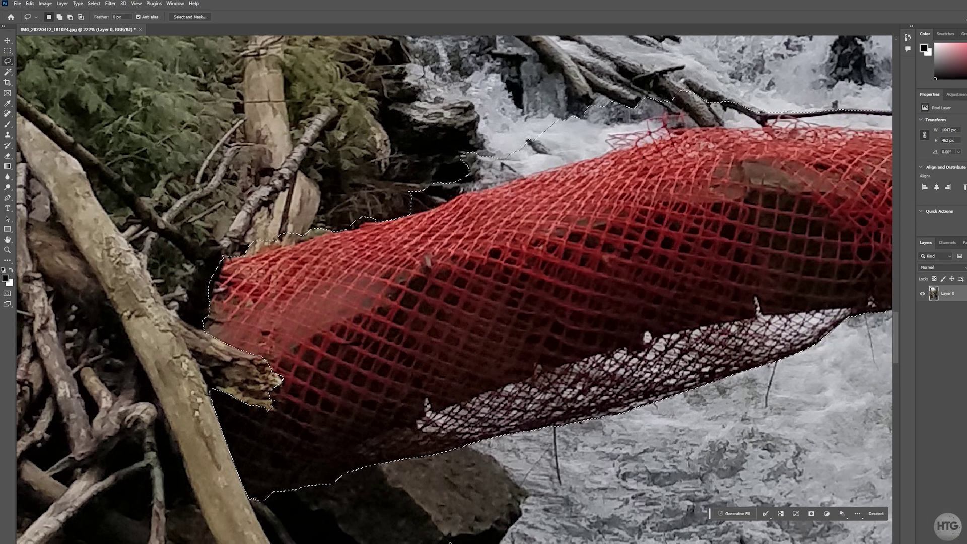
- Shift-add the bridge's right end, zoom out to the whole photo, and open Generative Fill
{"action": "scroll", "coordinate": [453, 290], "scroll_direction": "right", "scroll_amount": 10}
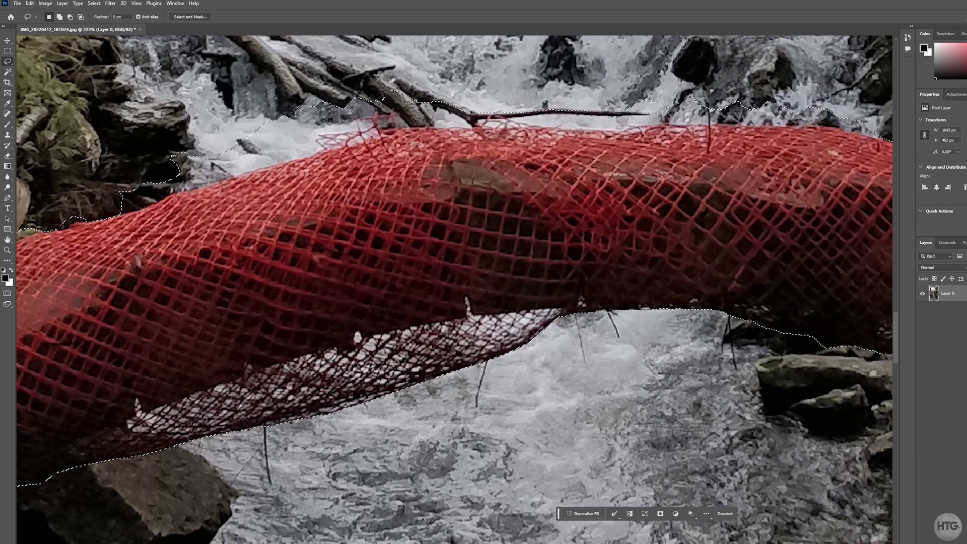
{"action": "scroll", "coordinate": [454, 290], "scroll_direction": "right", "scroll_amount": 10}
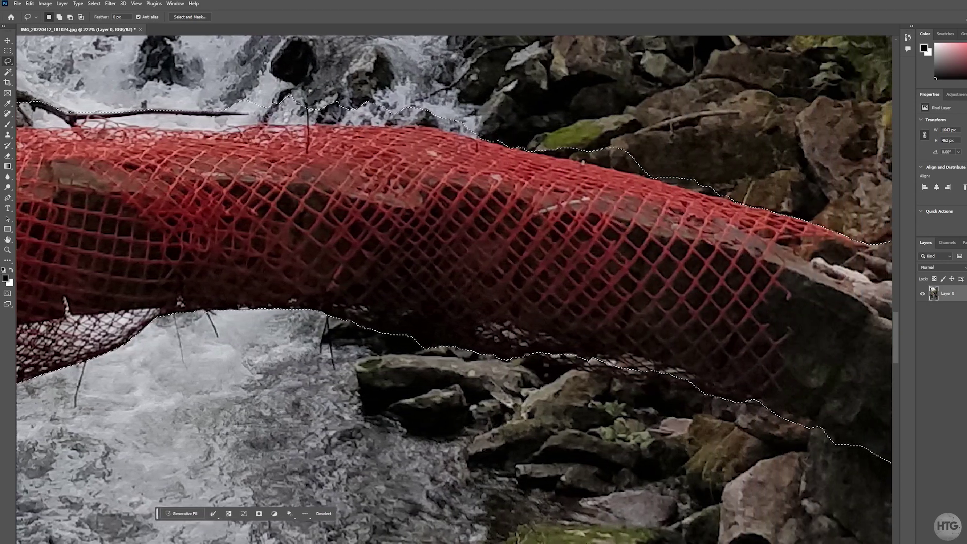
{"action": "key", "text": "shift"}
{"action": "mouse_move", "coordinate": [729, 214]}
{"action": "left_mouse_down"}
{"action": "mouse_move", "coordinate": [738, 199]}
{"action": "mouse_move", "coordinate": [732, 208]}
{"action": "left_mouse_up"}
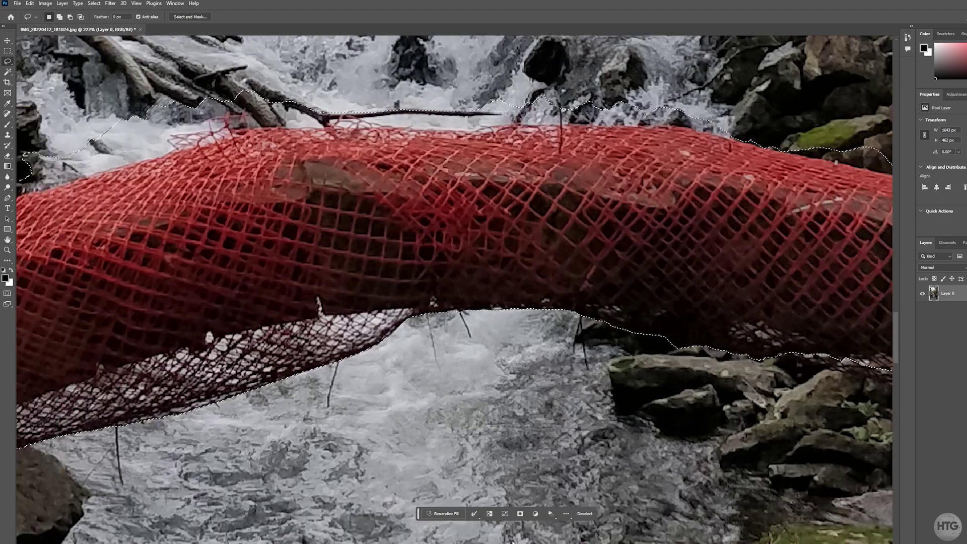
{"action": "scroll", "coordinate": [513, 542], "scroll_direction": "left", "scroll_amount": 8}
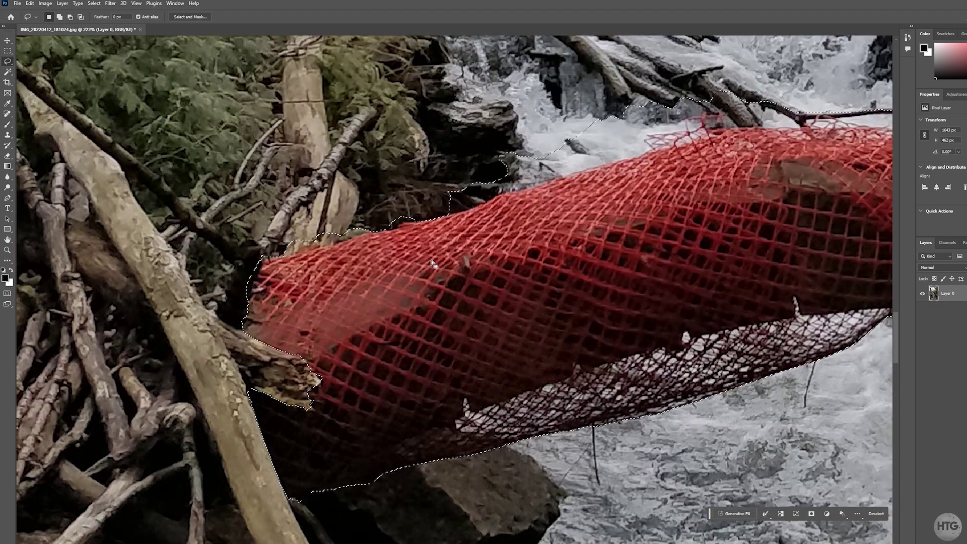
{"action": "key", "text": "ctrl+0"}
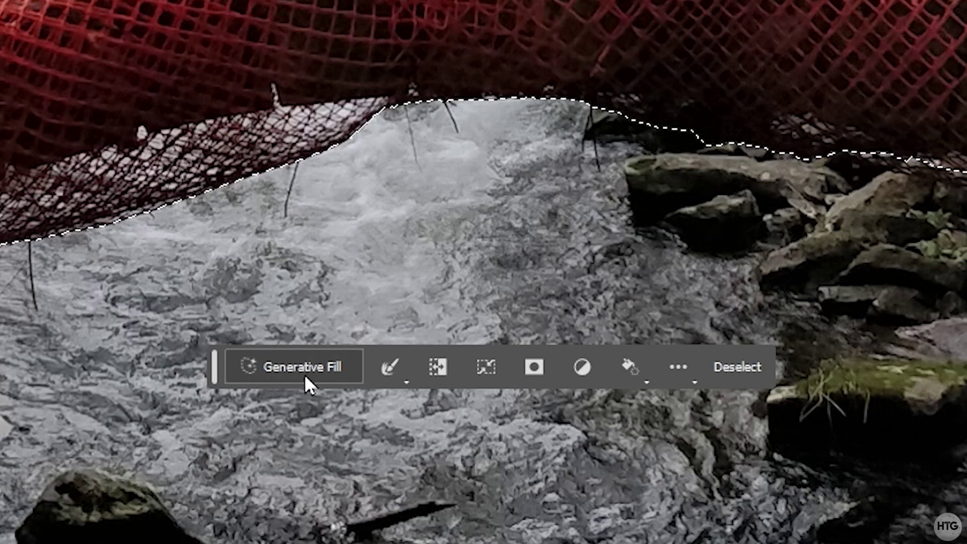
{"action": "left_click", "coordinate": [322, 369]}
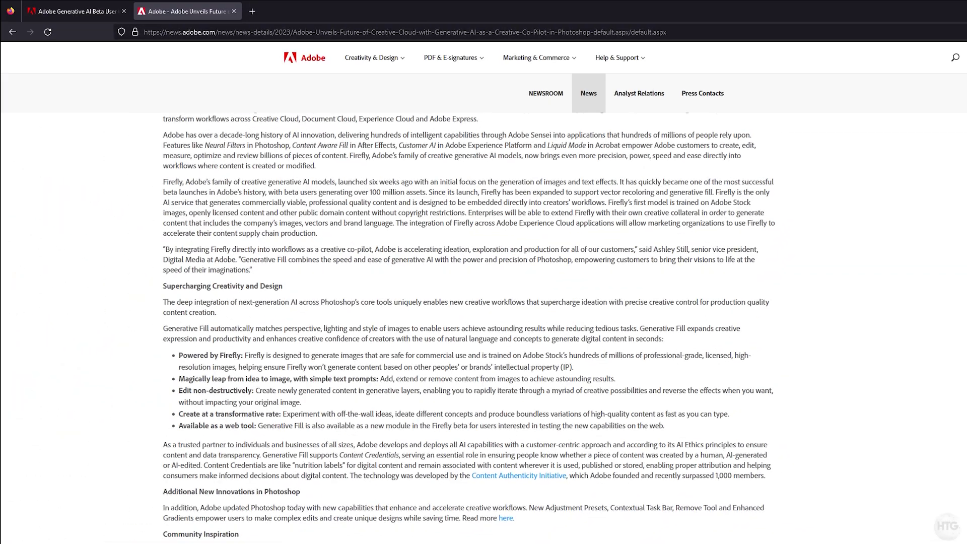
{"action": "scroll", "coordinate": [434, 419], "scroll_direction": "up", "scroll_amount": 10}
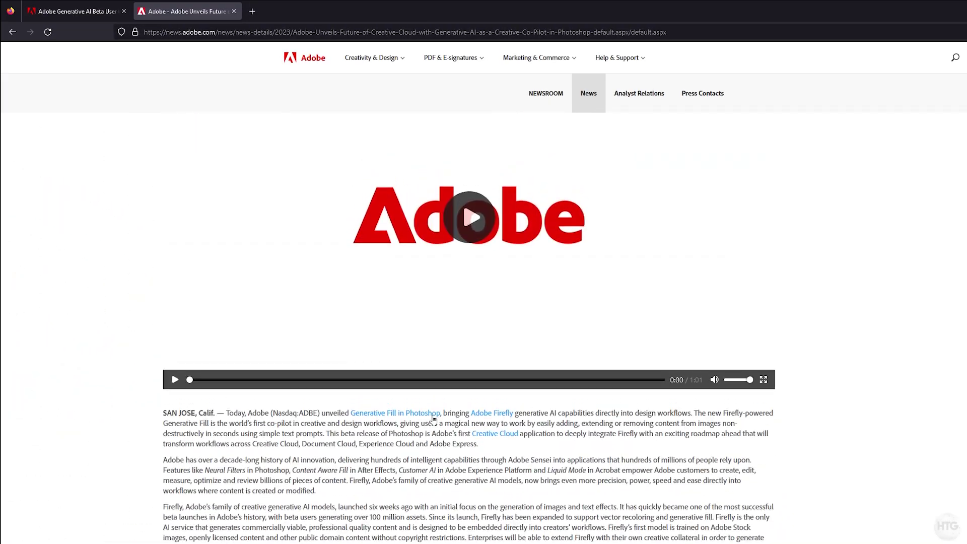
- Switch to the Generative AI Beta User Guidelines tab and scroll through the rules
{"action": "key", "text": "ctrl+shift+Tab"}
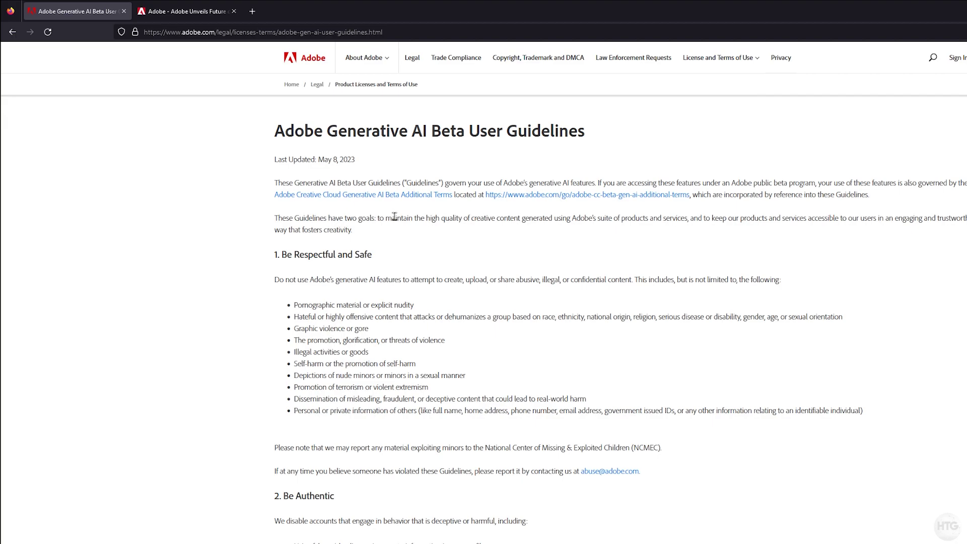
{"action": "scroll", "coordinate": [392, 216], "scroll_direction": "down", "scroll_amount": 10}
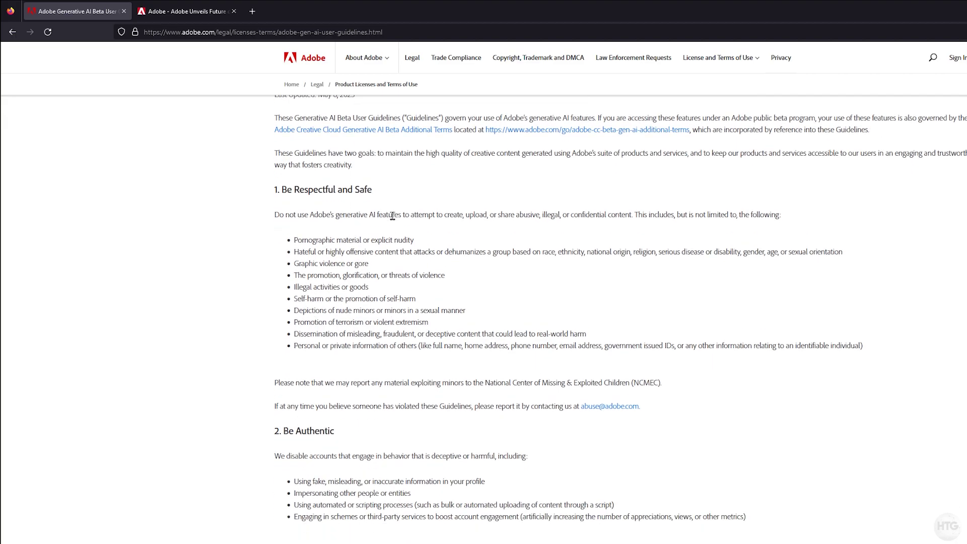
{"action": "scroll", "coordinate": [384, 298], "scroll_direction": "up", "scroll_amount": 8}
{"action": "scroll", "coordinate": [385, 298], "scroll_direction": "up", "scroll_amount": 2}
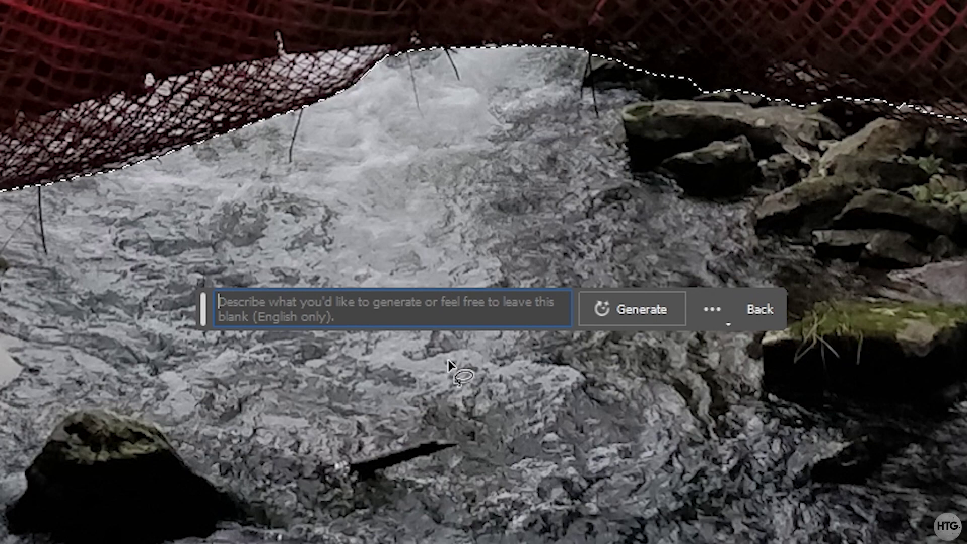
- Generate a fill prompted 'Remove Bridge' and fit the whole photo in the window
{"action": "key", "text": "shift"}
{"action": "type", "text": "Re"}
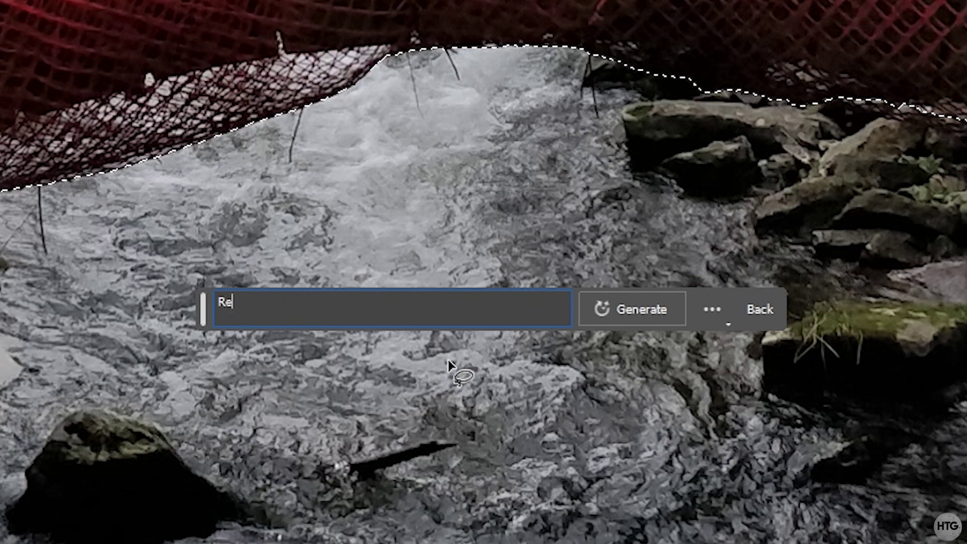
{"action": "type", "text": "move Bridge"}
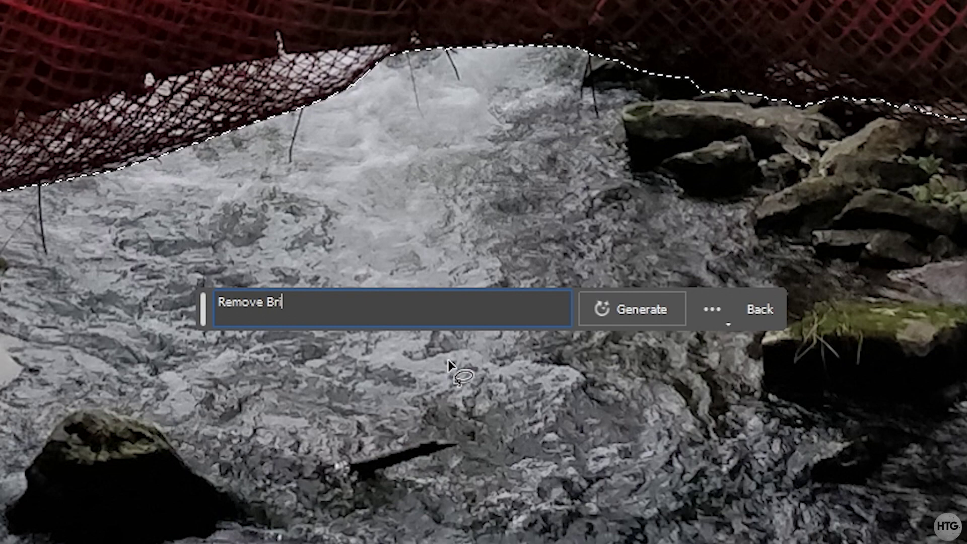
{"action": "left_click", "coordinate": [657, 323]}
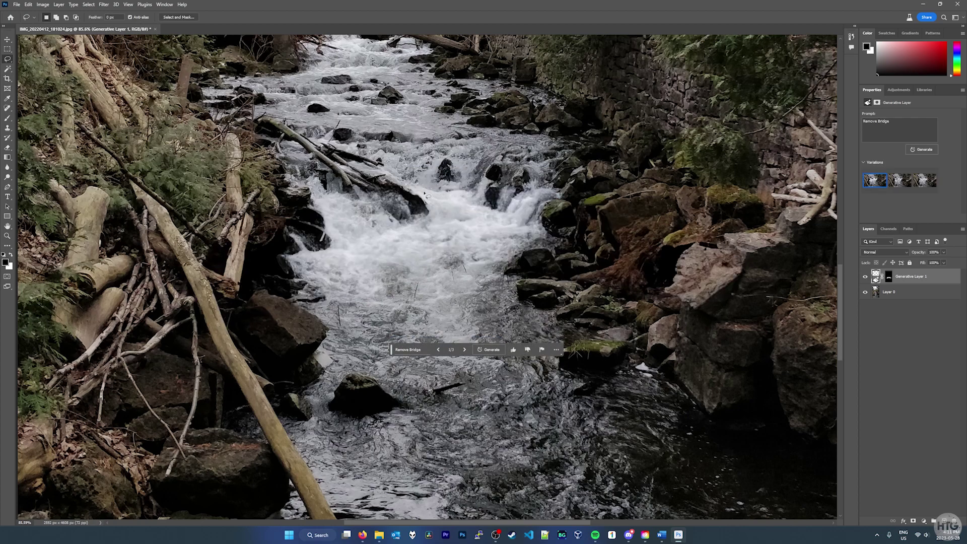
{"action": "key", "text": "ctrl+0"}
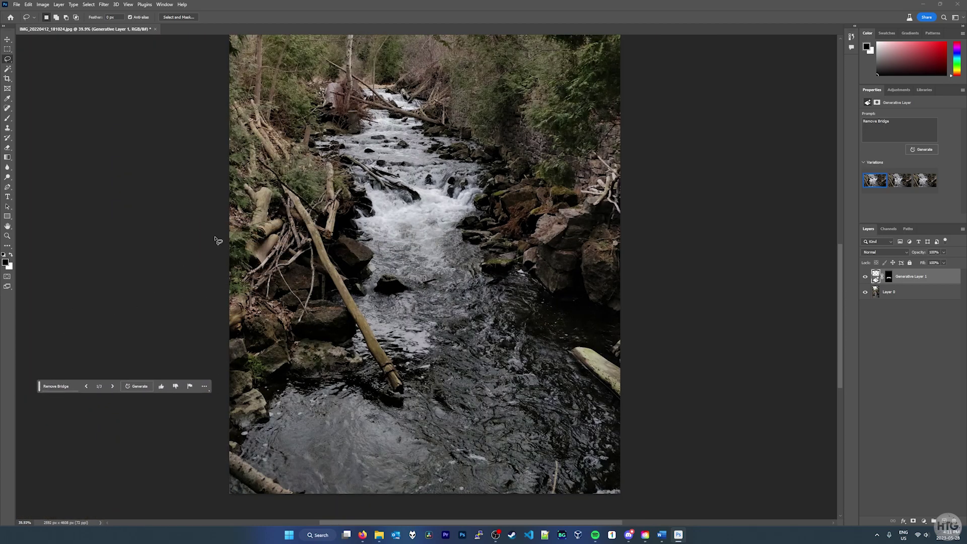
{"action": "scroll", "coordinate": [304, 290], "scroll_direction": "up", "scroll_amount": 3}
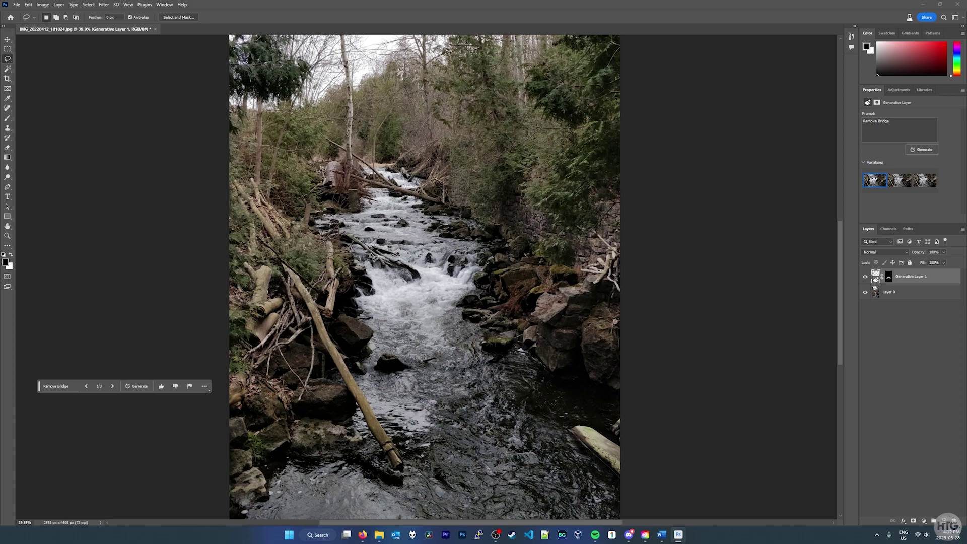
{"action": "scroll", "coordinate": [386, 285], "scroll_direction": "up", "scroll_amount": 3}
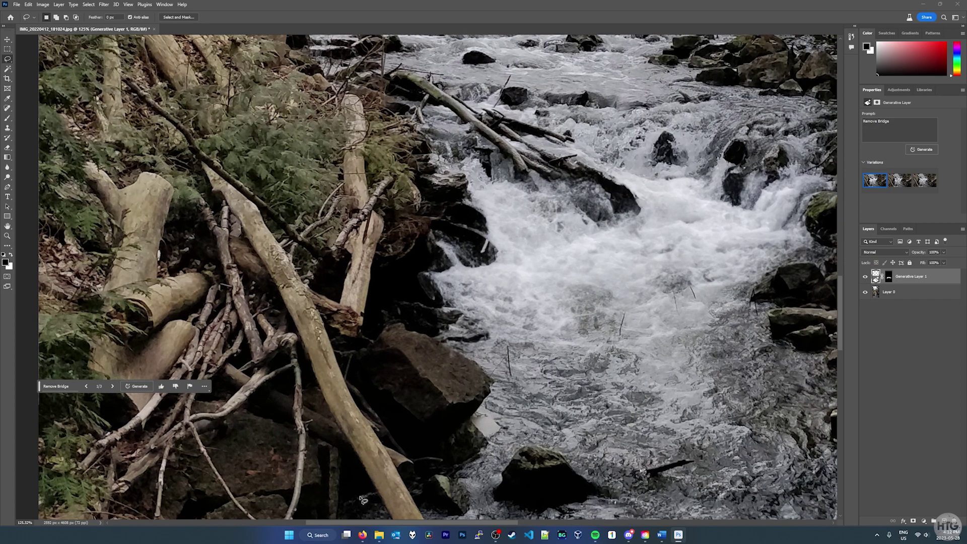
{"action": "left_click_drag", "start_coordinate": [360, 524], "coordinate": [386, 524]}
{"action": "scroll", "coordinate": [465, 400], "scroll_direction": "down", "scroll_amount": 6}
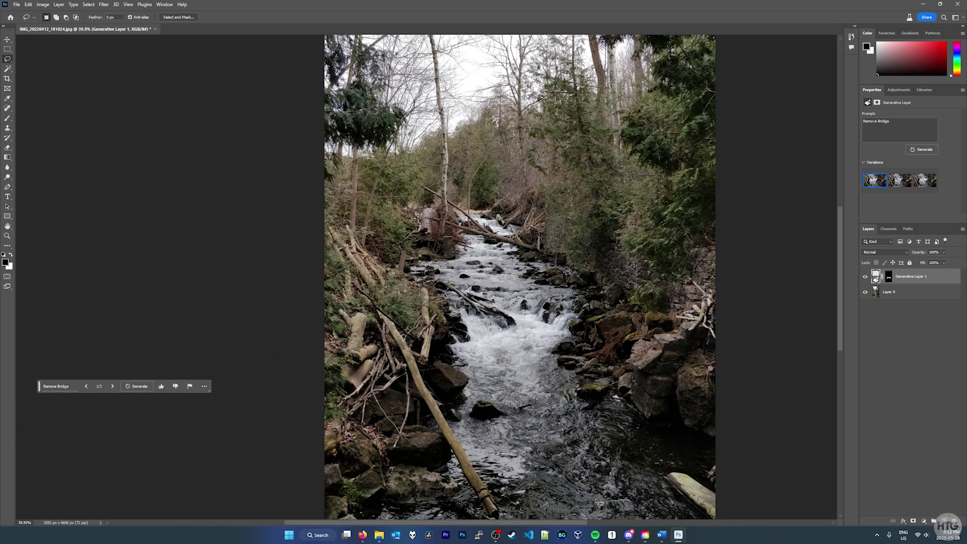
{"action": "scroll", "coordinate": [585, 409], "scroll_direction": "down", "scroll_amount": 2}
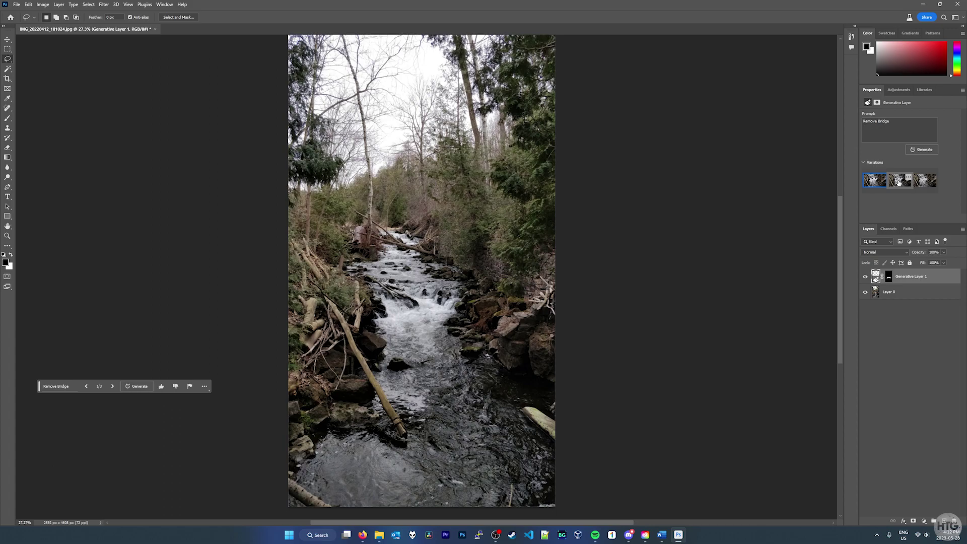
{"action": "left_click", "coordinate": [900, 182]}
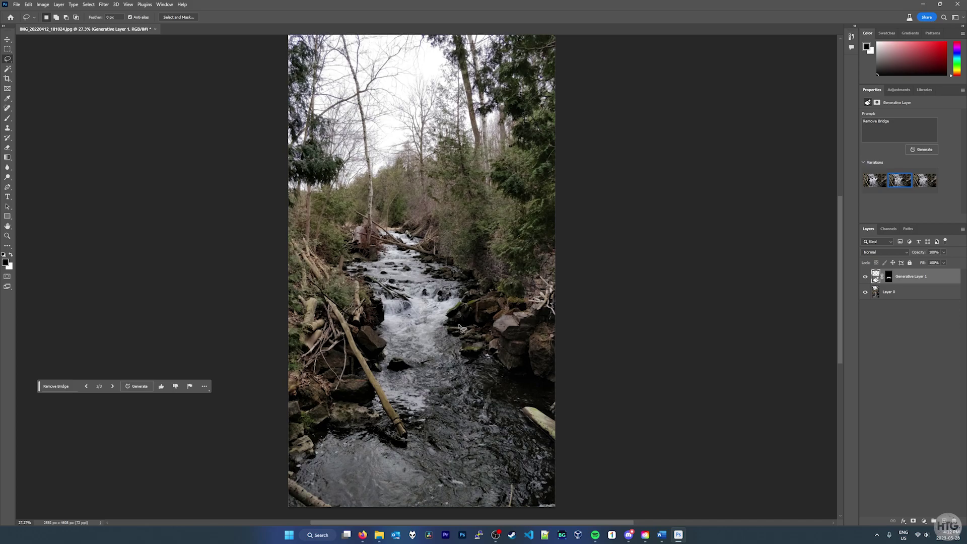
{"action": "scroll", "coordinate": [423, 364], "scroll_direction": "up", "scroll_amount": 2}
{"action": "scroll", "coordinate": [423, 347], "scroll_direction": "up", "scroll_amount": 1}
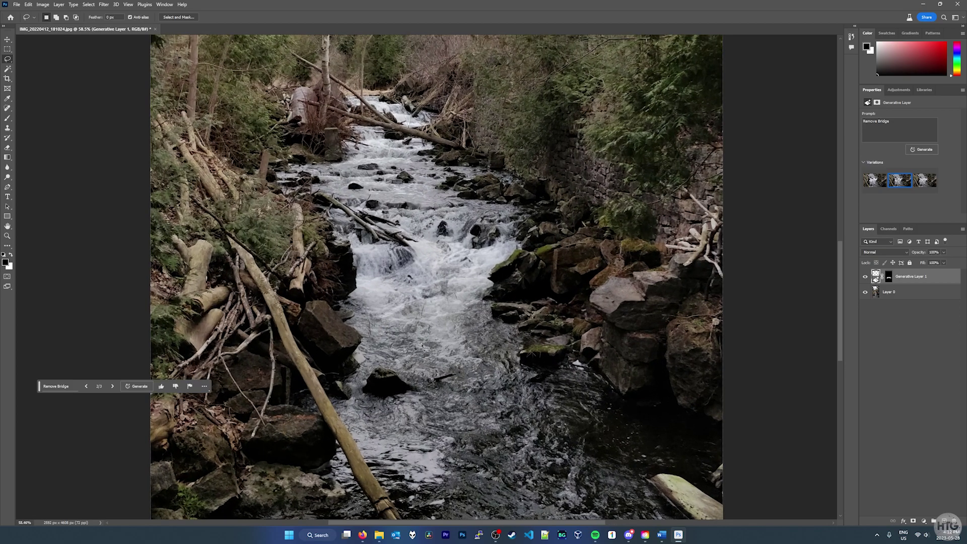
{"action": "scroll", "coordinate": [422, 347], "scroll_direction": "down", "scroll_amount": 1}
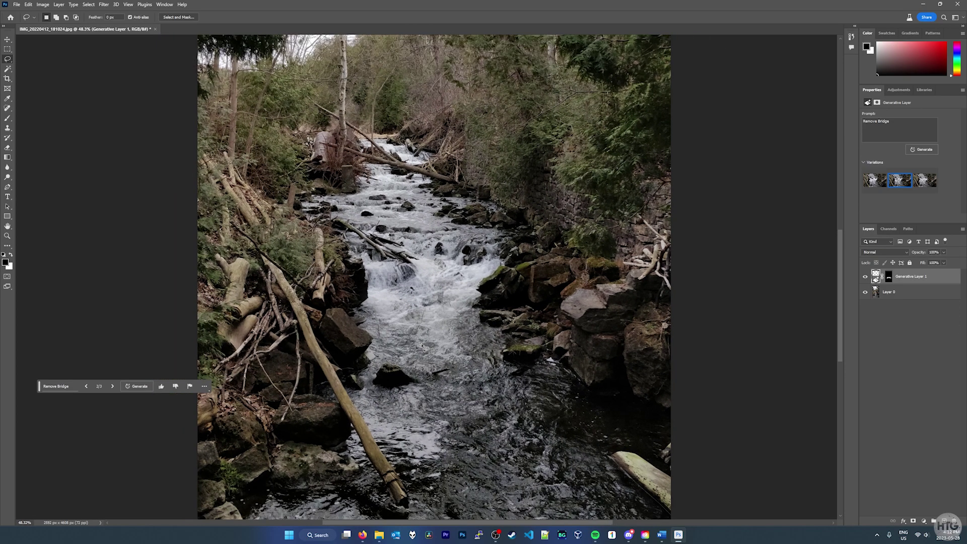
{"action": "left_click", "coordinate": [922, 183]}
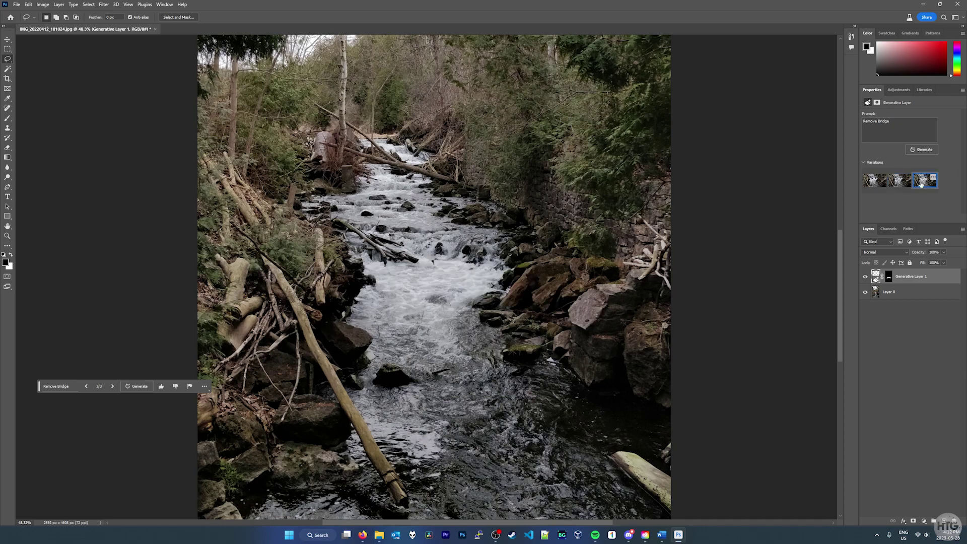
{"action": "left_click", "coordinate": [905, 184]}
{"action": "left_click", "coordinate": [883, 184]}
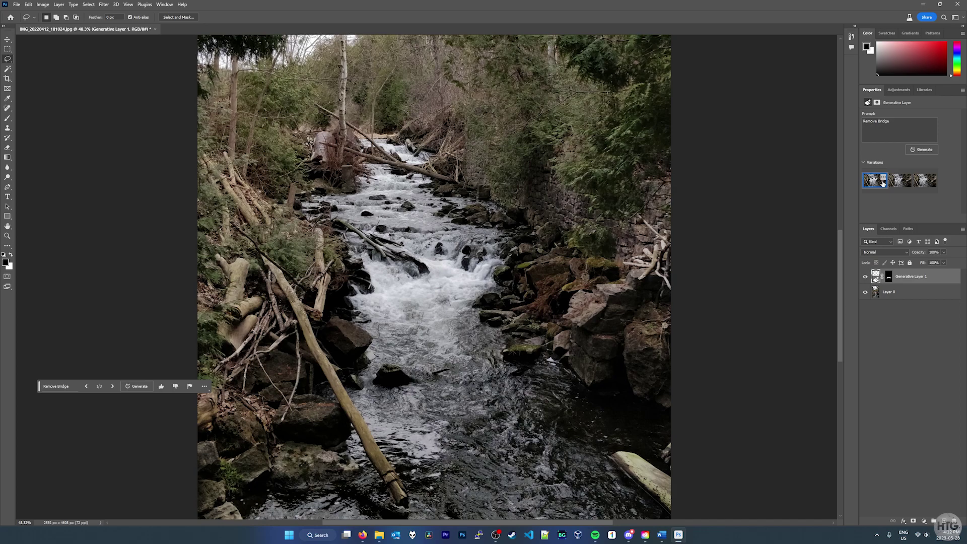
{"action": "left_click", "coordinate": [898, 185]}
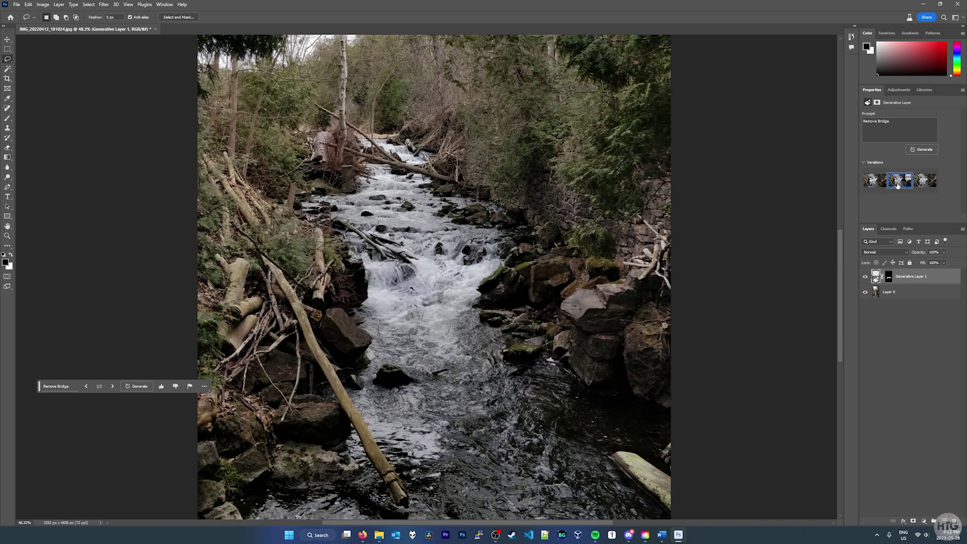
{"action": "left_click", "coordinate": [921, 183]}
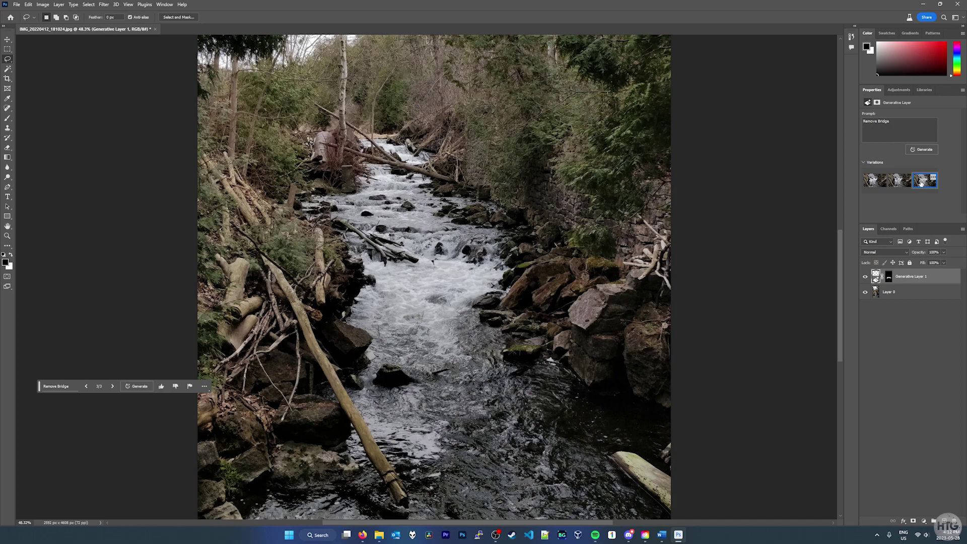
{"action": "left_click", "coordinate": [878, 182]}
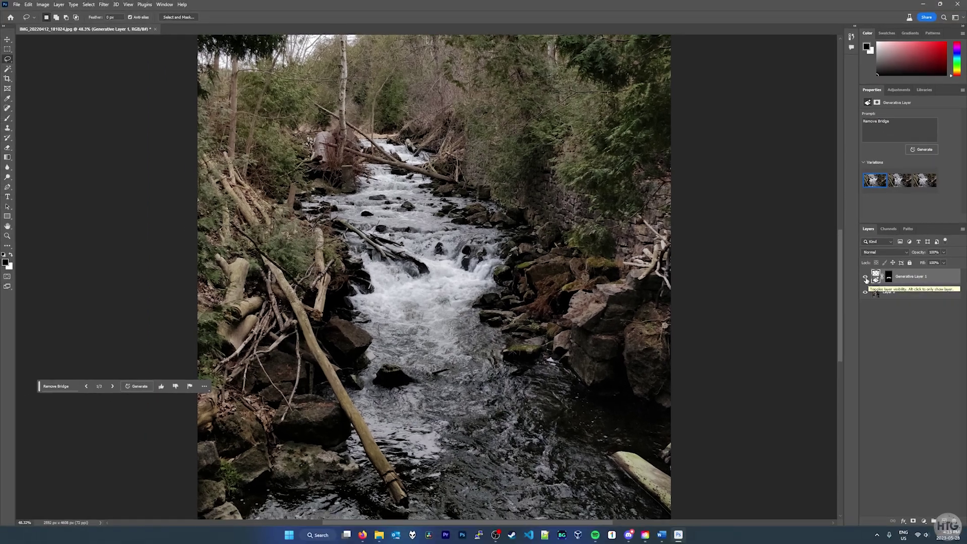
{"action": "left_click", "coordinate": [866, 277]}
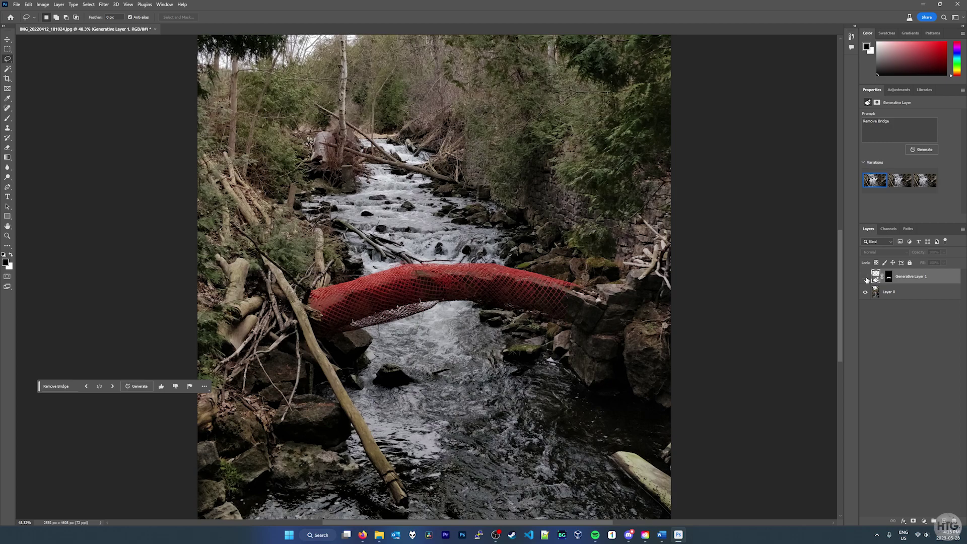
{"action": "left_click", "coordinate": [866, 278]}
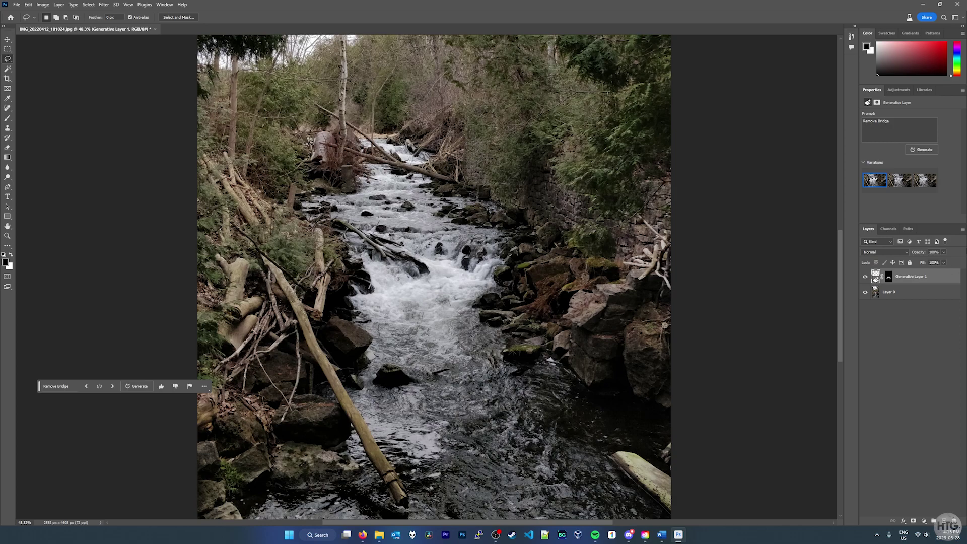
{"action": "left_click", "coordinate": [942, 252]}
{"action": "left_click_drag", "start_coordinate": [923, 262], "coordinate": [956, 264]}
- Open and close Generative Layer 1's Layer Style dialog, then dismiss the adjustment layer list
{"action": "double_click", "coordinate": [929, 273]}
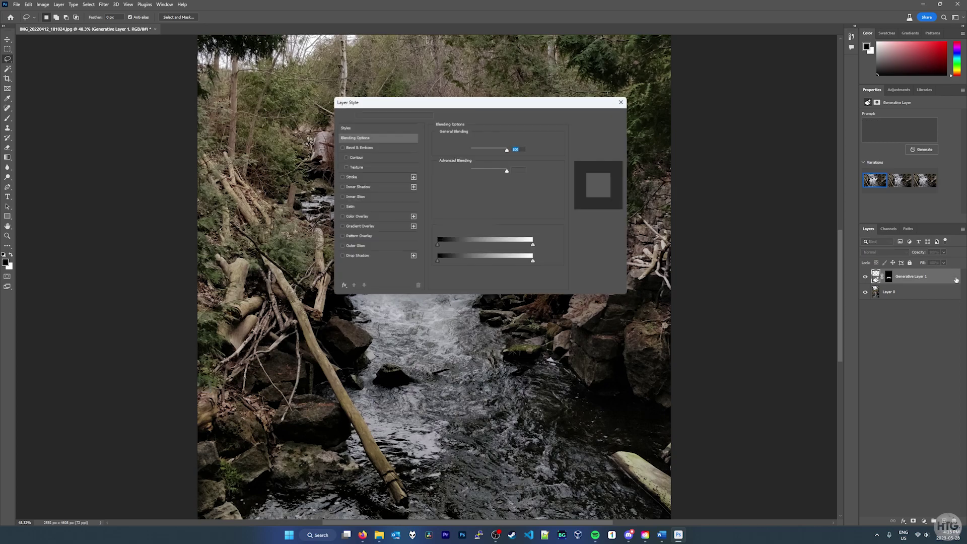
{"action": "left_click", "coordinate": [599, 132]}
{"action": "left_click", "coordinate": [924, 521]}
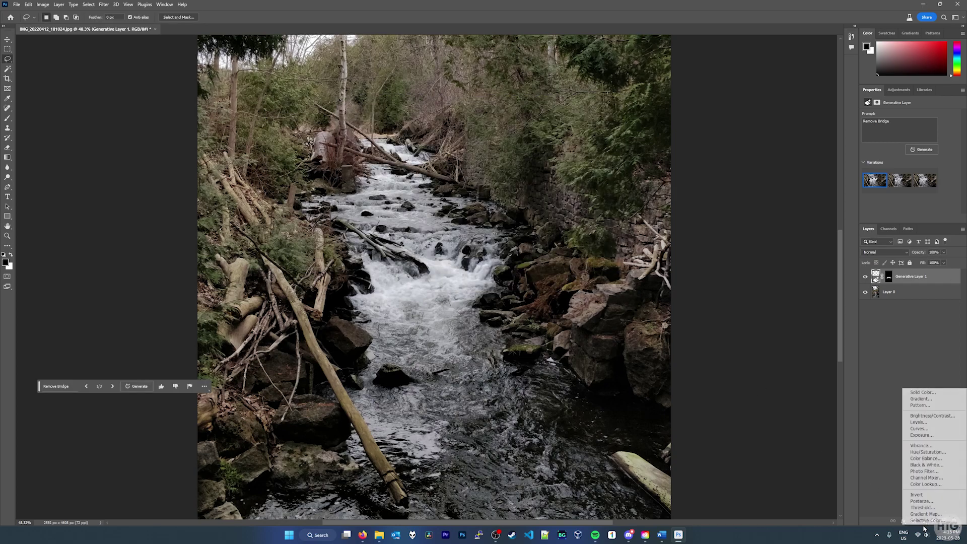
{"action": "left_click", "coordinate": [877, 362]}
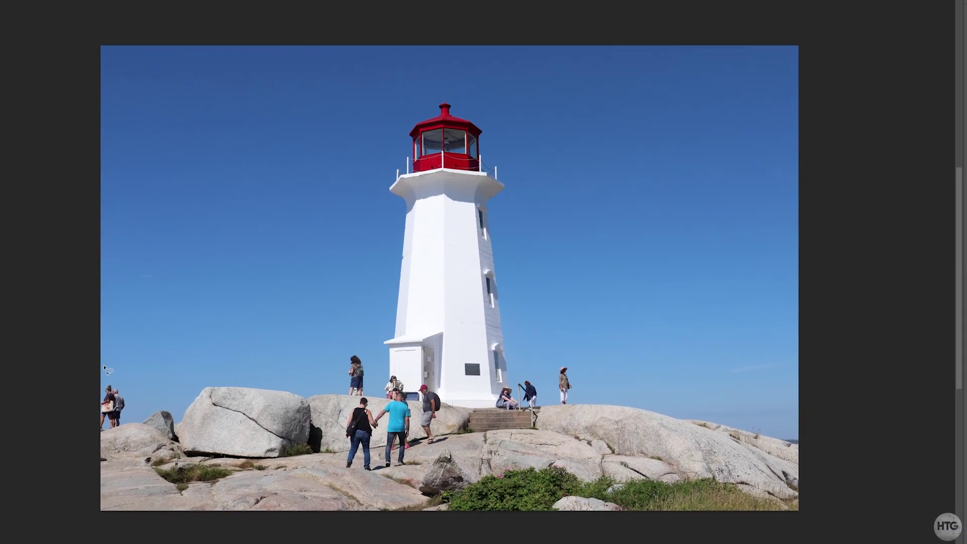
- Lasso the three groups of tourists on the rocks and generate fill with the prompt 'remove people'
{"action": "left_click_drag", "start_coordinate": [144, 348], "coordinate": [170, 380]}
{"action": "mouse_move", "coordinate": [110, 441]}
{"action": "left_mouse_down"}
{"action": "mouse_move", "coordinate": [83, 442]}
{"action": "mouse_move", "coordinate": [93, 369]}
{"action": "left_mouse_up"}
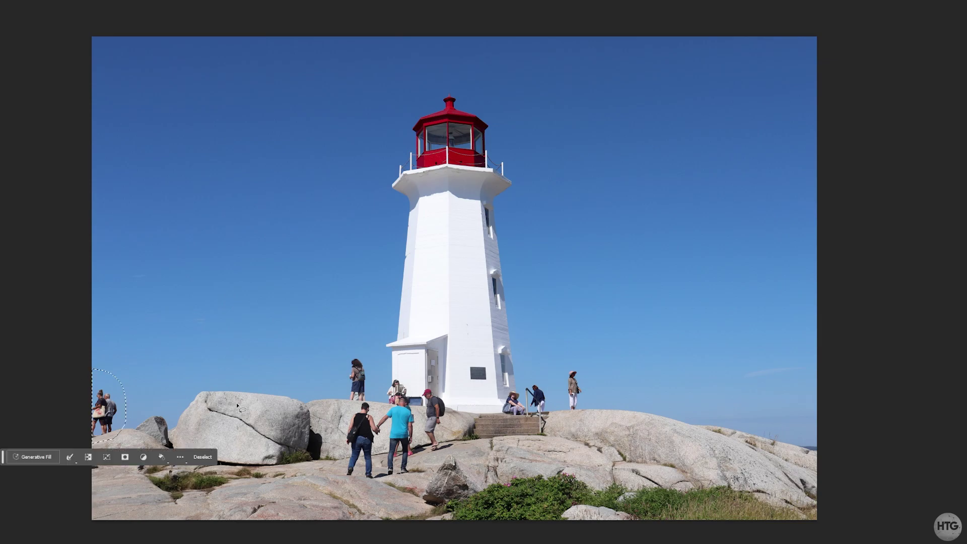
{"action": "mouse_move", "coordinate": [361, 351]}
{"action": "left_mouse_down"}
{"action": "mouse_move", "coordinate": [329, 371]}
{"action": "mouse_move", "coordinate": [349, 416]}
{"action": "mouse_move", "coordinate": [341, 461]}
{"action": "mouse_move", "coordinate": [394, 483]}
{"action": "mouse_move", "coordinate": [439, 466]}
{"action": "mouse_move", "coordinate": [403, 376]}
{"action": "mouse_move", "coordinate": [363, 352]}
{"action": "left_mouse_up"}
{"action": "mouse_move", "coordinate": [580, 366]}
{"action": "left_mouse_down"}
{"action": "mouse_move", "coordinate": [544, 368]}
{"action": "mouse_move", "coordinate": [549, 437]}
{"action": "mouse_move", "coordinate": [547, 370]}
{"action": "mouse_move", "coordinate": [519, 439]}
{"action": "mouse_move", "coordinate": [590, 406]}
{"action": "mouse_move", "coordinate": [579, 424]}
{"action": "left_mouse_up"}
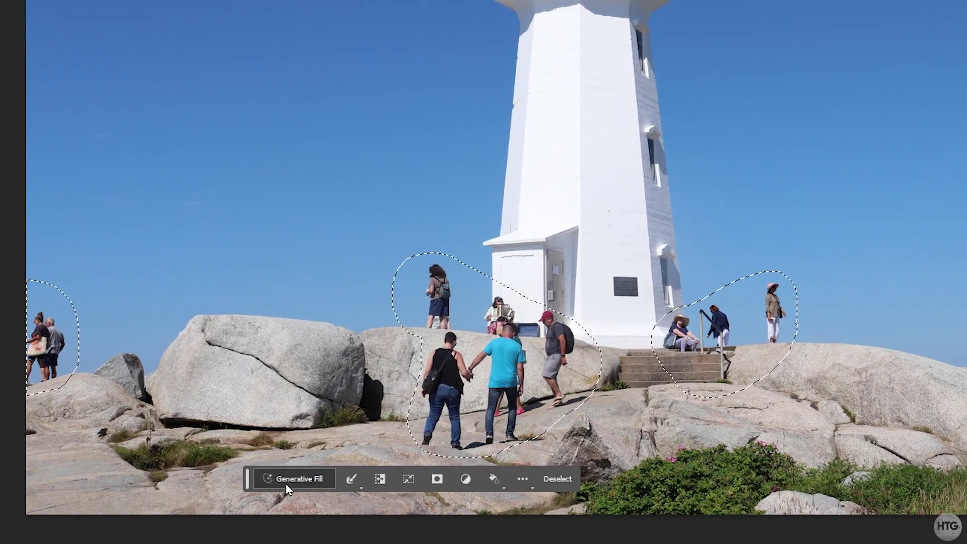
{"action": "left_click", "coordinate": [292, 479]}
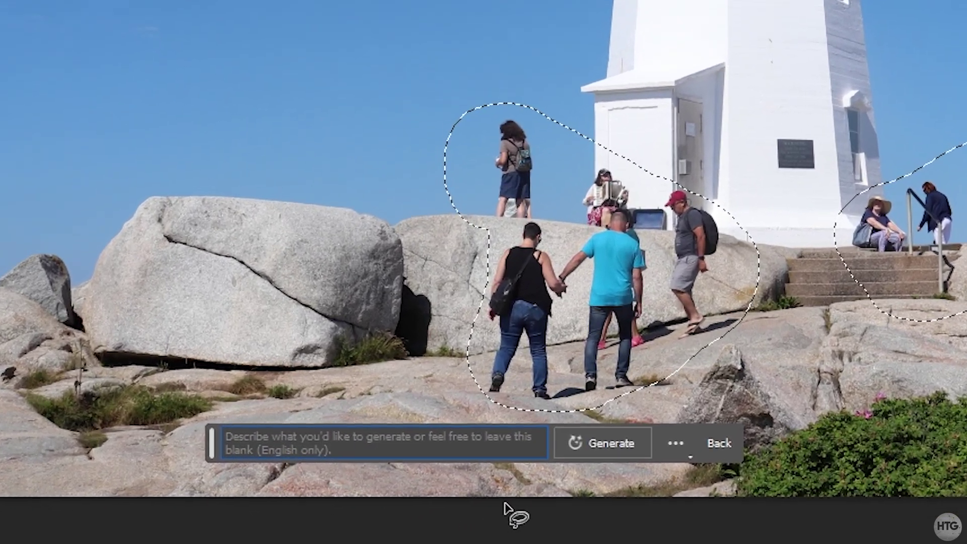
{"action": "type", "text": "remove "}
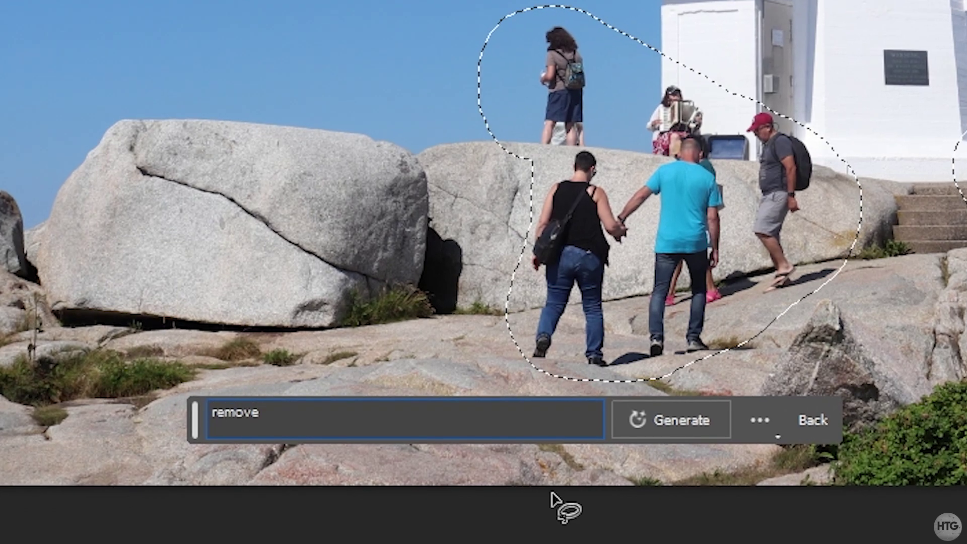
{"action": "type", "text": "people"}
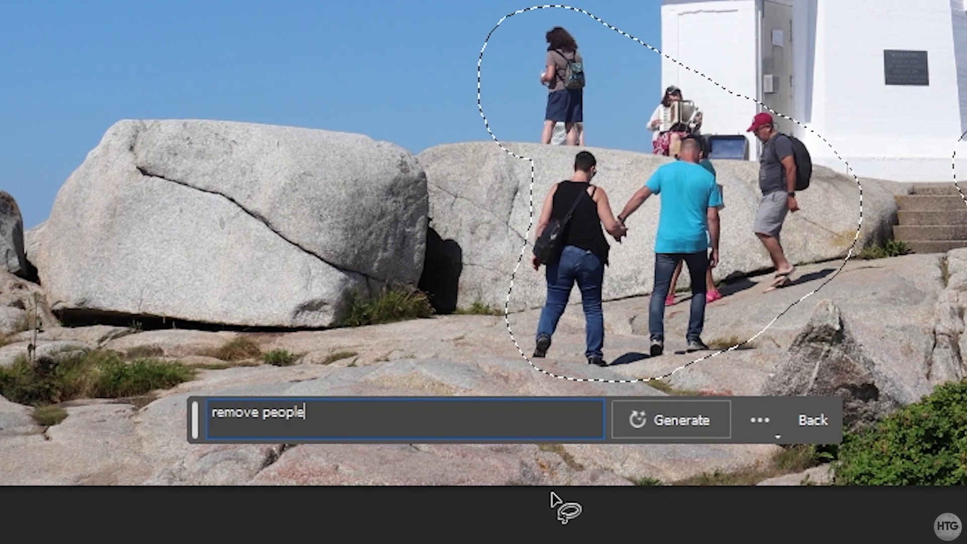
{"action": "left_click", "coordinate": [666, 429]}
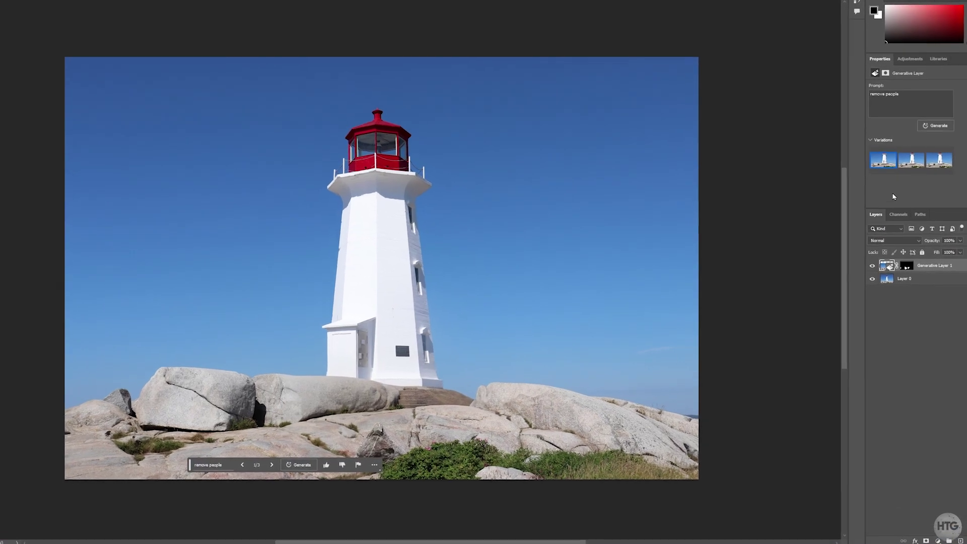
- Compare the three 'remove people' variations and keep the second one
{"action": "left_click", "coordinate": [915, 155]}
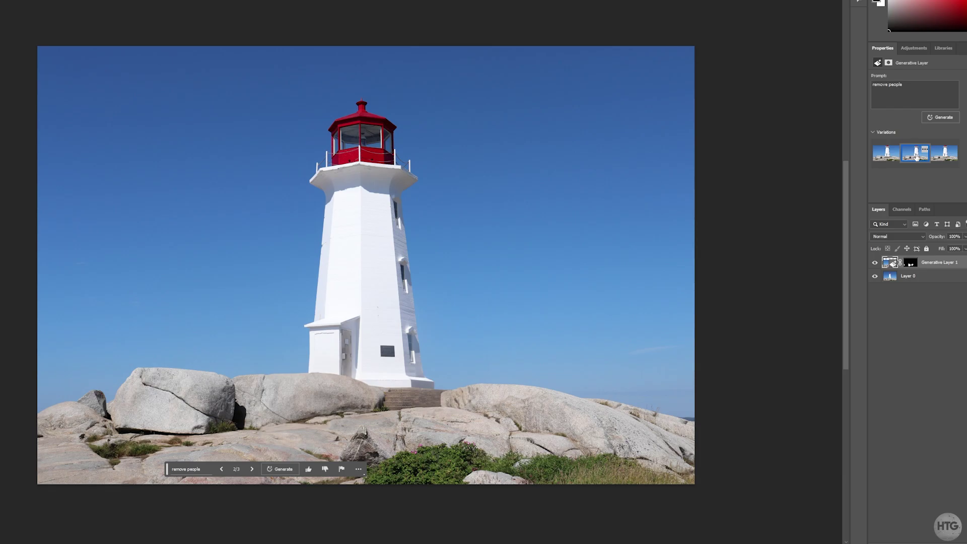
{"action": "left_click", "coordinate": [942, 157]}
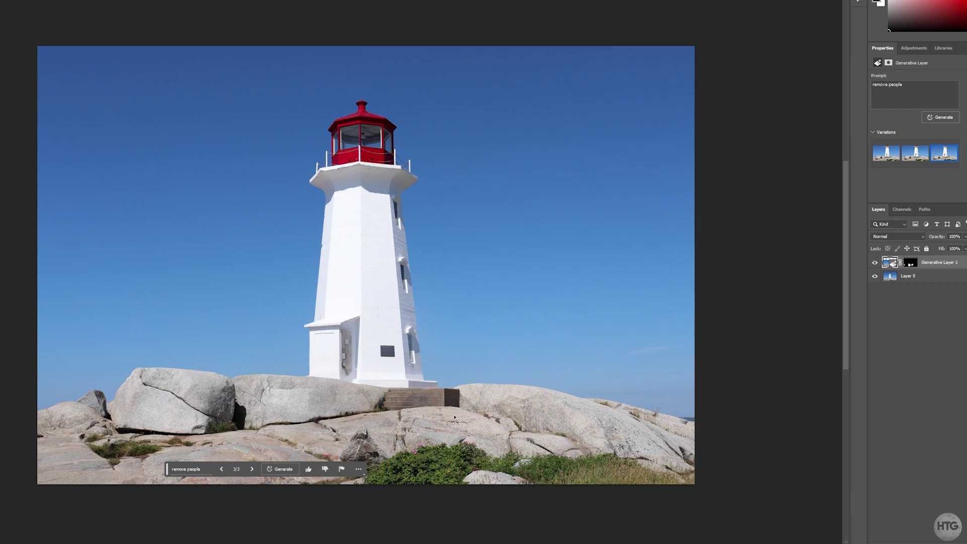
{"action": "left_click", "coordinate": [913, 158]}
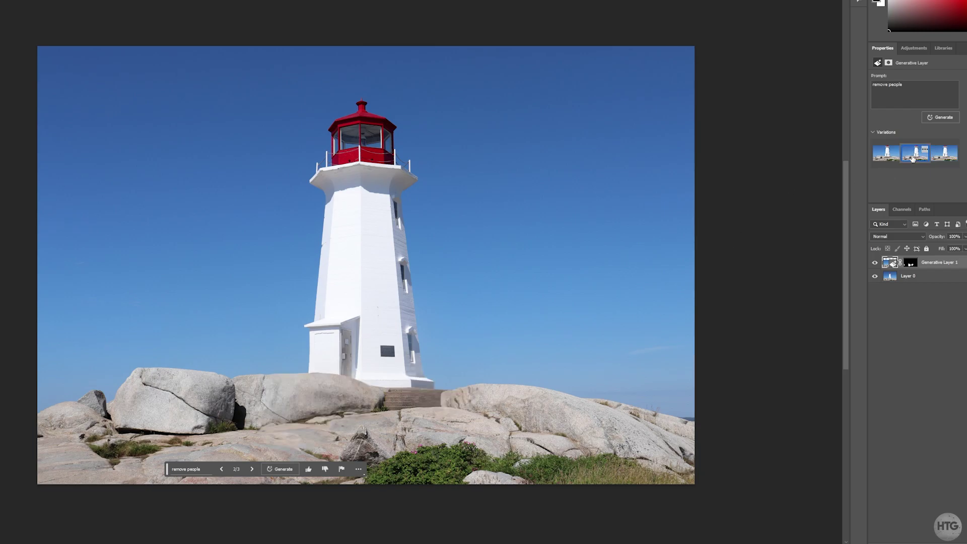
{"action": "left_click", "coordinate": [894, 160]}
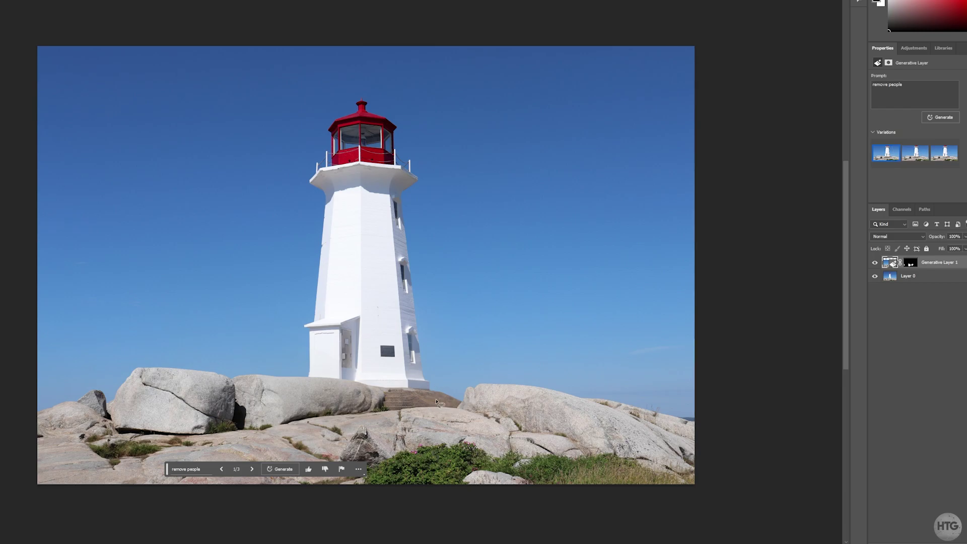
{"action": "left_click", "coordinate": [915, 157]}
{"action": "scroll", "coordinate": [421, 417], "scroll_direction": "up", "scroll_amount": 5}
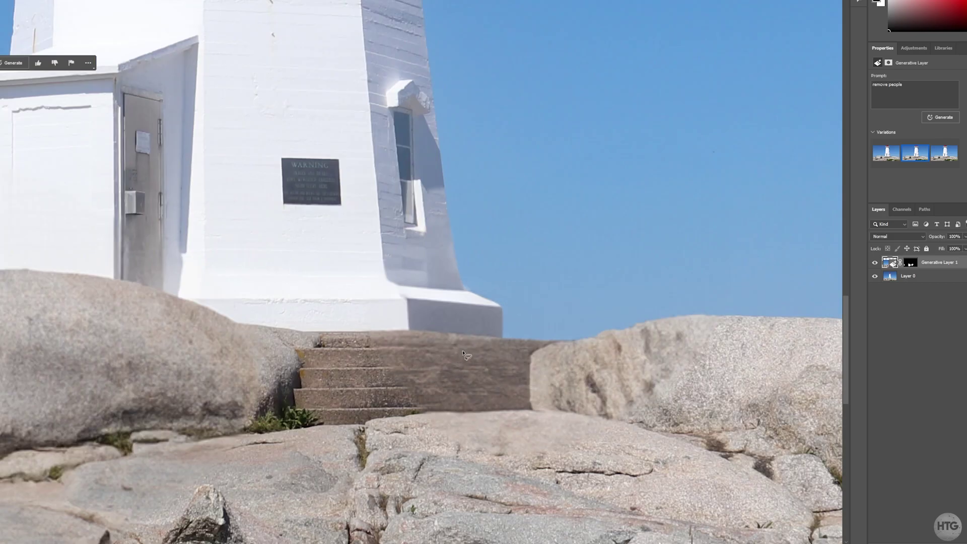
{"action": "scroll", "coordinate": [463, 350], "scroll_direction": "down", "scroll_amount": 5}
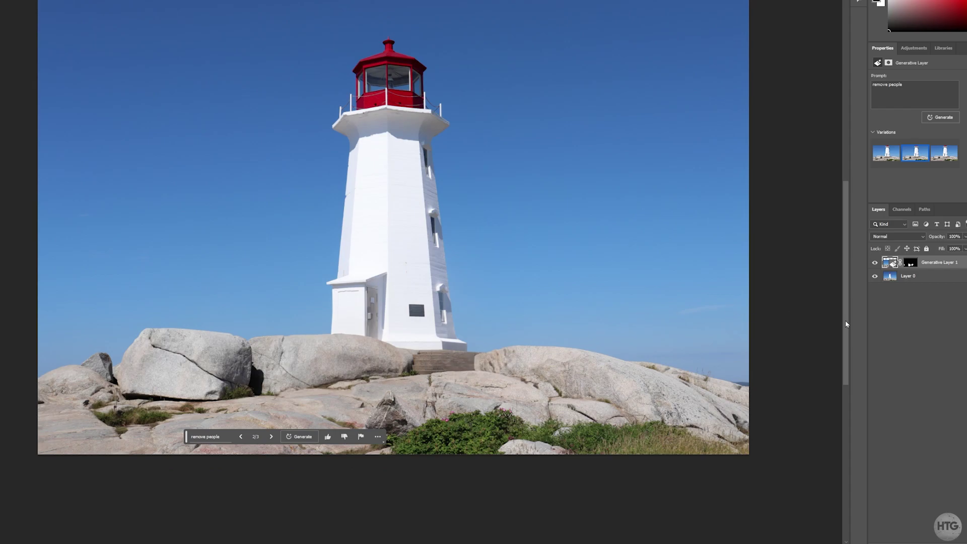
{"action": "mouse_move", "coordinate": [847, 329]}
{"action": "left_mouse_down"}
{"action": "mouse_move", "coordinate": [845, 302]}
{"action": "mouse_move", "coordinate": [841, 316]}
{"action": "left_mouse_up"}
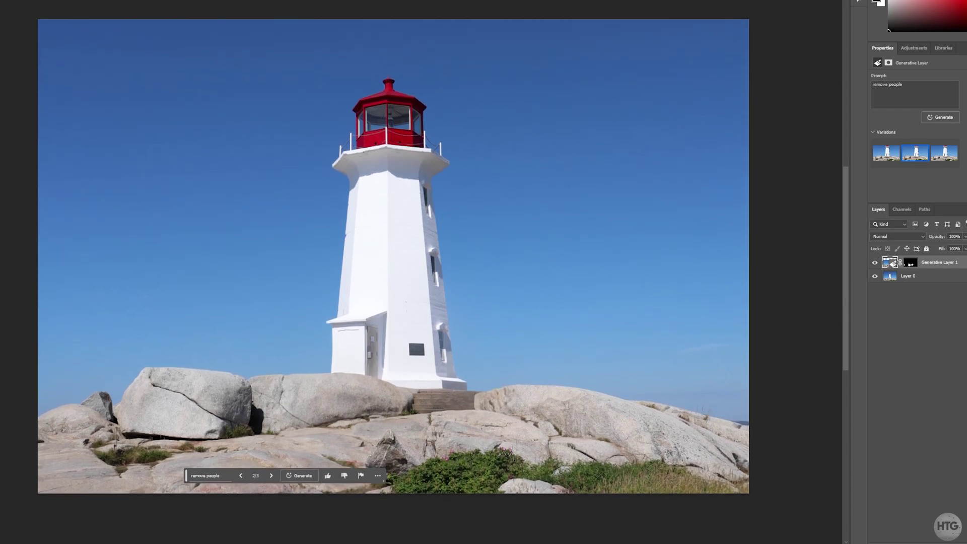
{"action": "scroll", "coordinate": [160, 368], "scroll_direction": "up", "scroll_amount": 4}
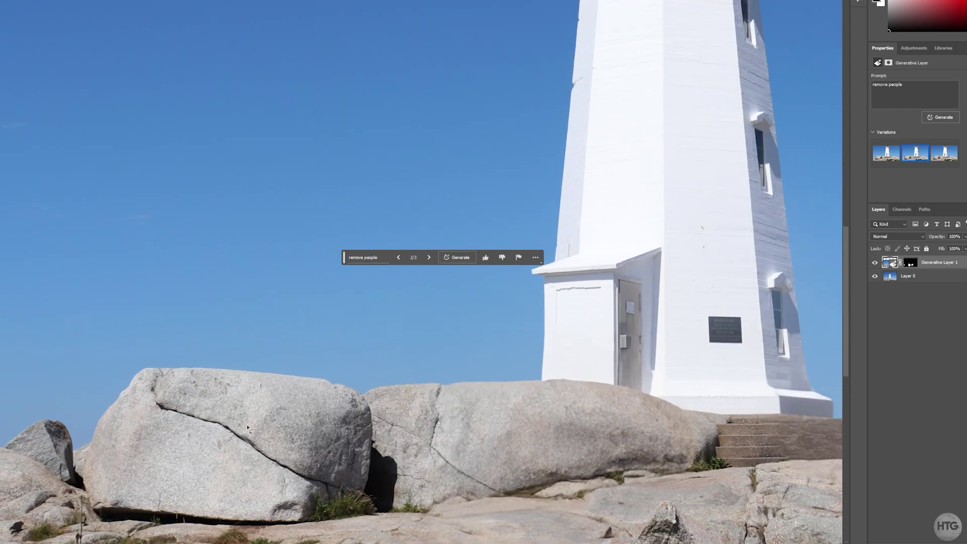
{"action": "scroll", "coordinate": [422, 272], "scroll_direction": "right", "scroll_amount": 10}
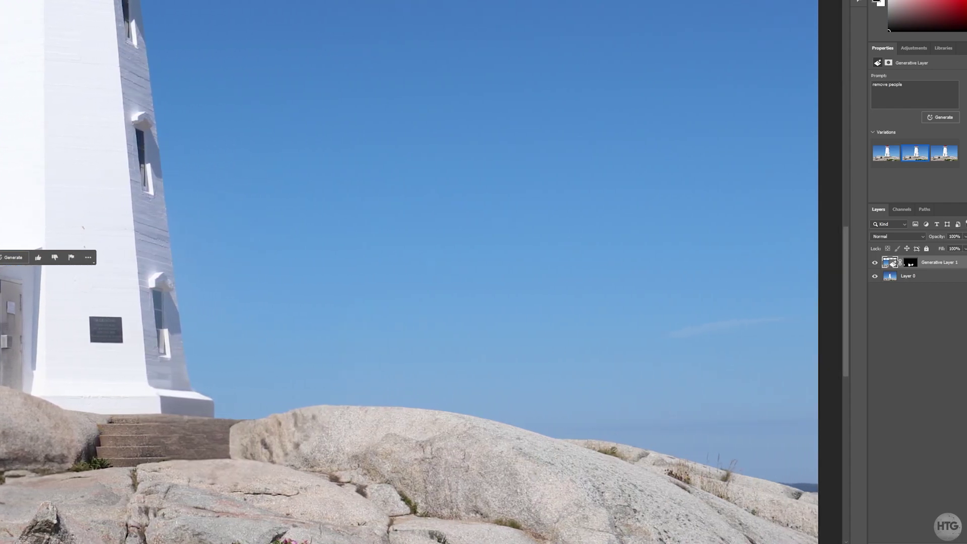
{"action": "scroll", "coordinate": [422, 272], "scroll_direction": "left", "scroll_amount": 8}
{"action": "scroll", "coordinate": [422, 272], "scroll_direction": "right", "scroll_amount": 8}
{"action": "scroll", "coordinate": [421, 272], "scroll_direction": "left", "scroll_amount": 6}
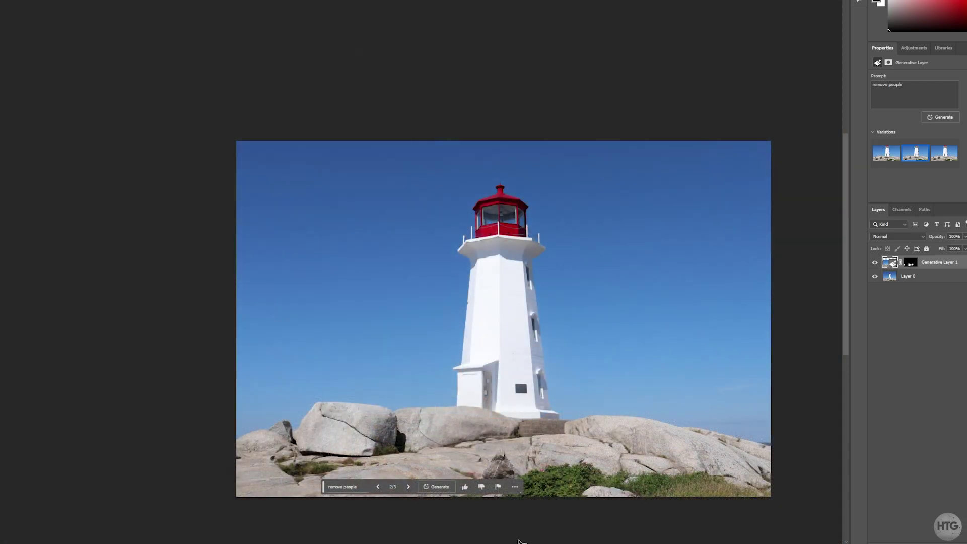
{"action": "scroll", "coordinate": [421, 272], "scroll_direction": "right", "scroll_amount": 4}
{"action": "scroll", "coordinate": [343, 369], "scroll_direction": "left", "scroll_amount": 1}
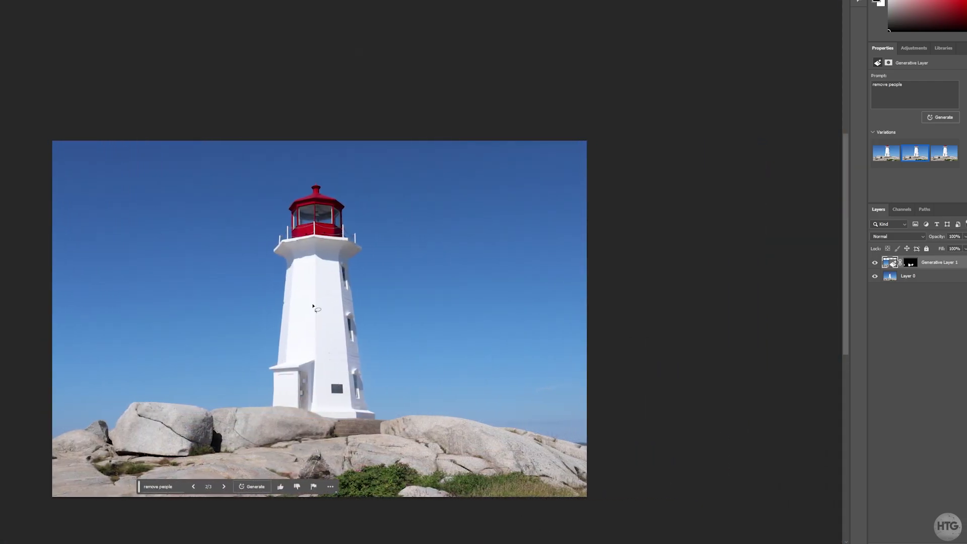
{"action": "scroll", "coordinate": [217, 330], "scroll_direction": "up", "scroll_amount": 2}
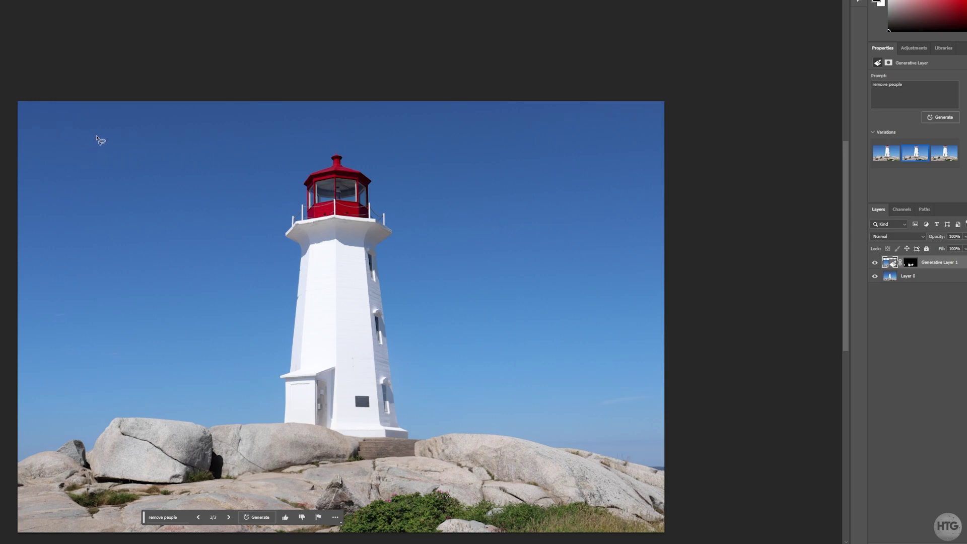
- Select sky patches on both sides of the lighthouse and generate 'Add clouds' in them
{"action": "mouse_move", "coordinate": [107, 143]}
{"action": "left_mouse_down"}
{"action": "mouse_move", "coordinate": [54, 178]}
{"action": "mouse_move", "coordinate": [66, 264]}
{"action": "mouse_move", "coordinate": [145, 285]}
{"action": "mouse_move", "coordinate": [223, 262]}
{"action": "mouse_move", "coordinate": [208, 193]}
{"action": "mouse_move", "coordinate": [103, 142]}
{"action": "left_mouse_up"}
{"action": "mouse_move", "coordinate": [507, 165]}
{"action": "left_mouse_down"}
{"action": "mouse_move", "coordinate": [444, 200]}
{"action": "mouse_move", "coordinate": [463, 338]}
{"action": "mouse_move", "coordinate": [620, 299]}
{"action": "mouse_move", "coordinate": [597, 204]}
{"action": "mouse_move", "coordinate": [506, 165]}
{"action": "left_mouse_up"}
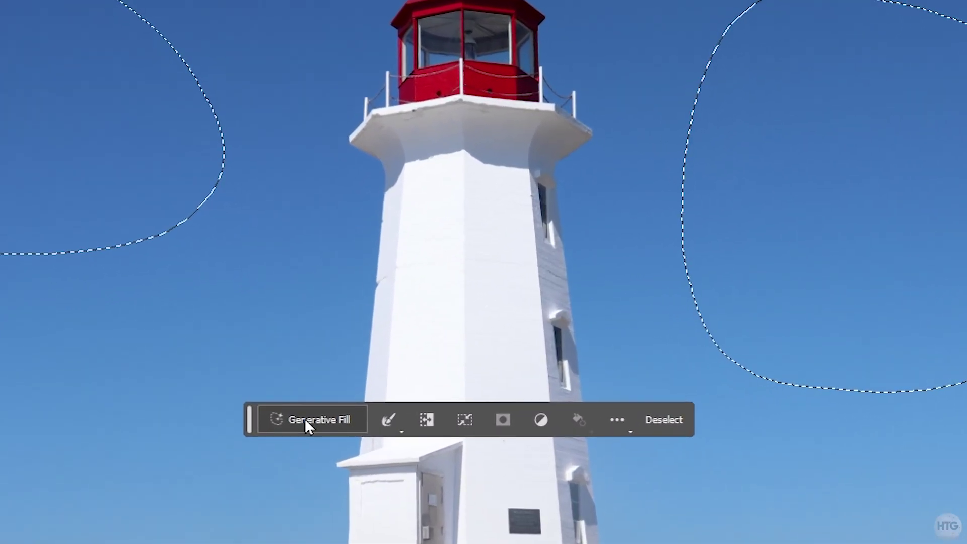
{"action": "left_click", "coordinate": [275, 359]}
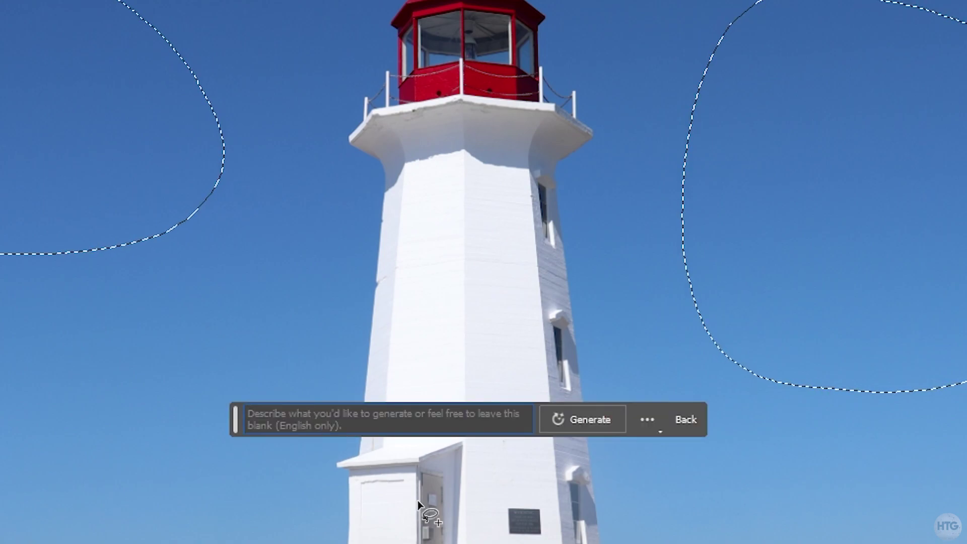
{"action": "type", "text": "Add clouds"}
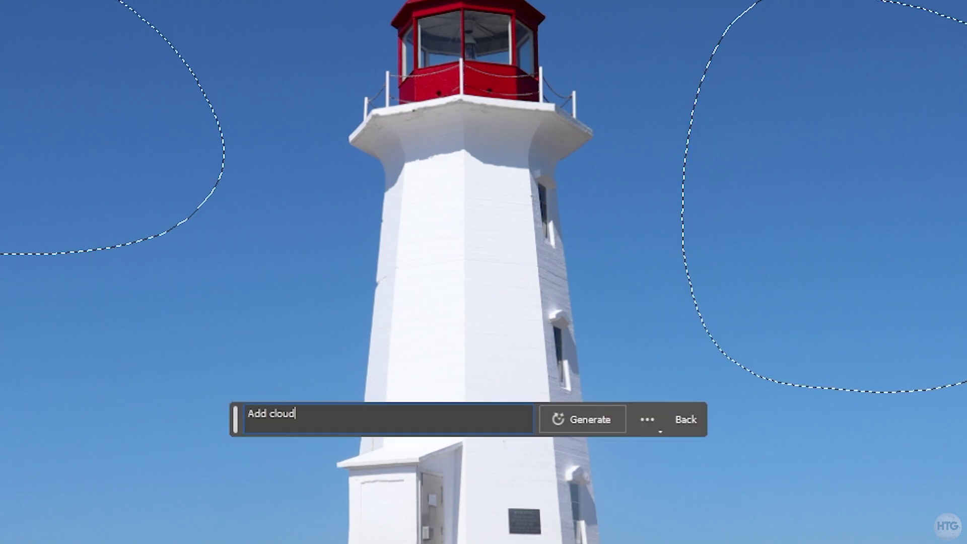
{"action": "left_click", "coordinate": [579, 421]}
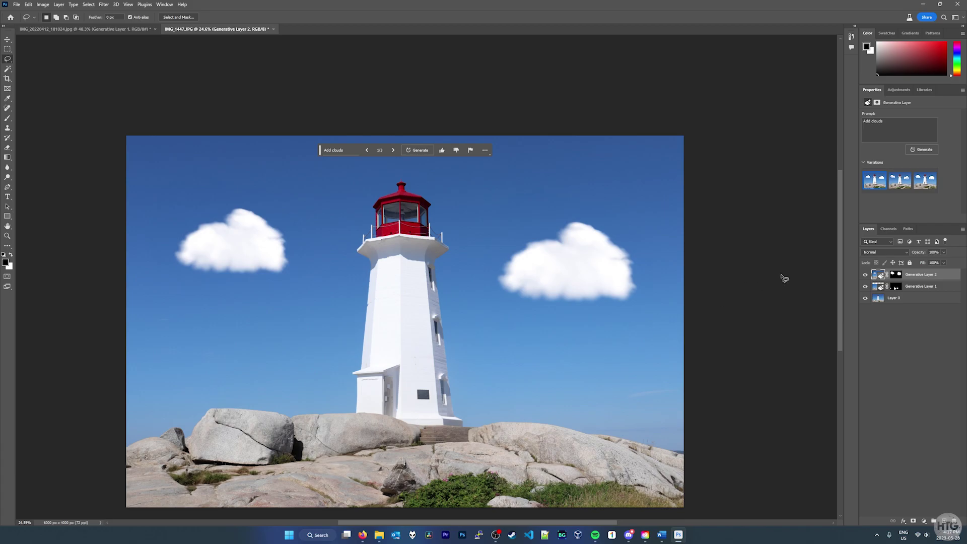
- Compare the cloud variations, settling on the second one
{"action": "left_click", "coordinate": [899, 179]}
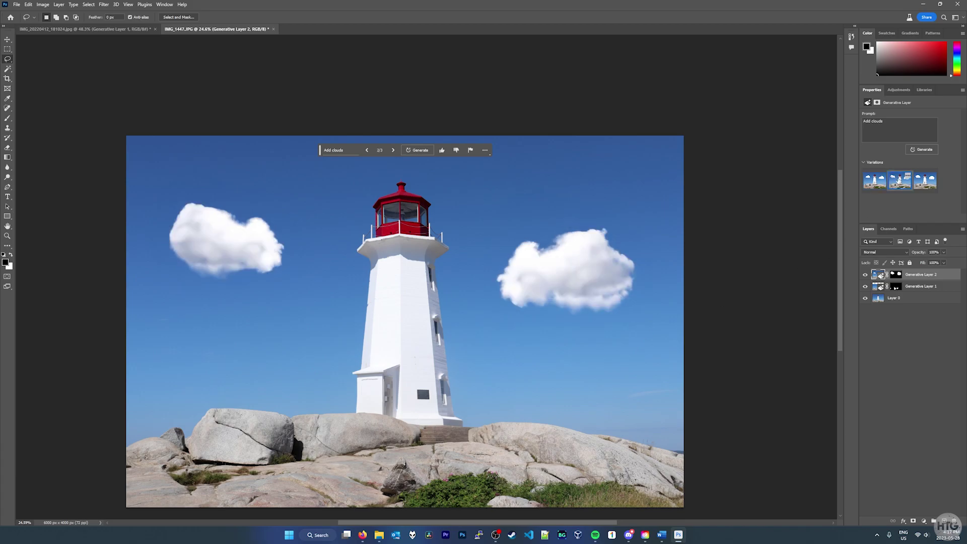
{"action": "left_click", "coordinate": [926, 186]}
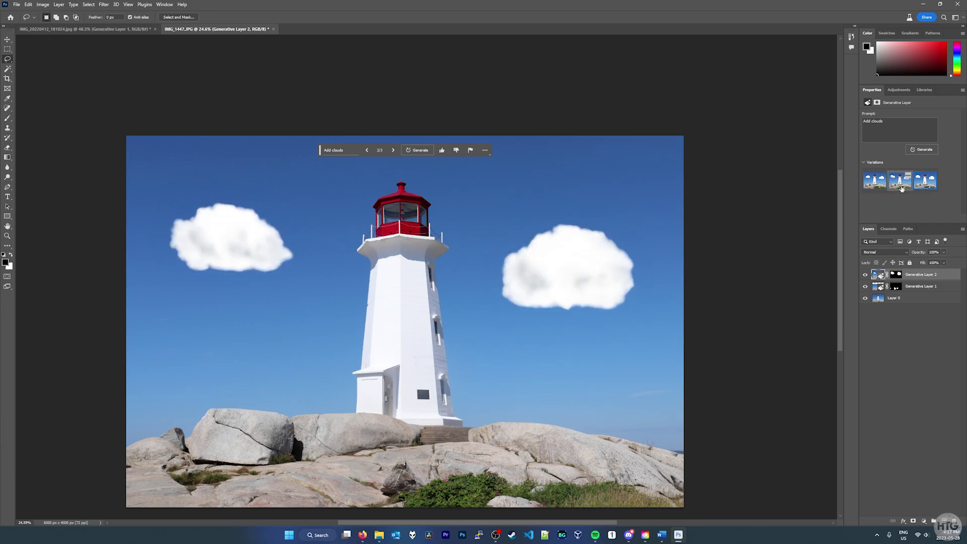
{"action": "left_click", "coordinate": [901, 186]}
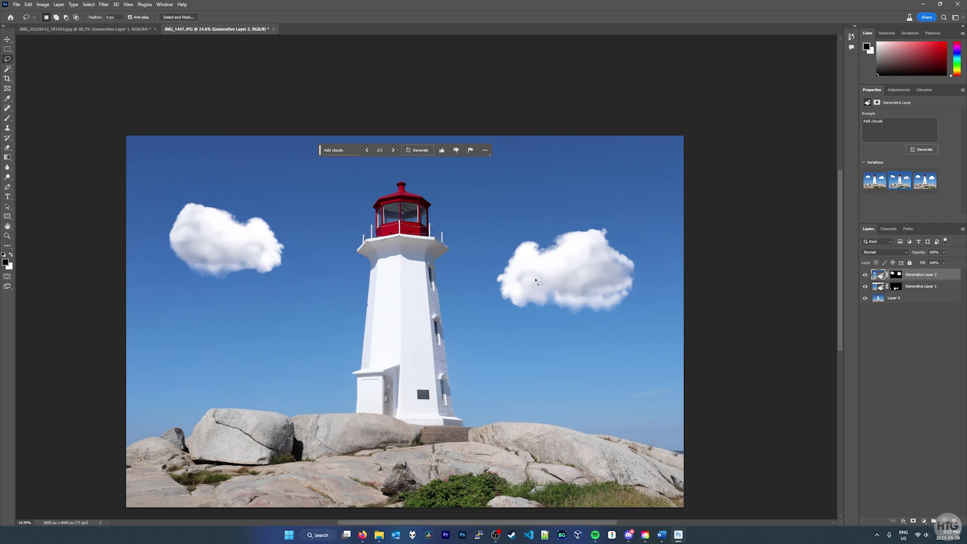
- Hide Generative Layer 2 so the sky is clear, moving the prompt bar off the photo
{"action": "left_click", "coordinate": [867, 275]}
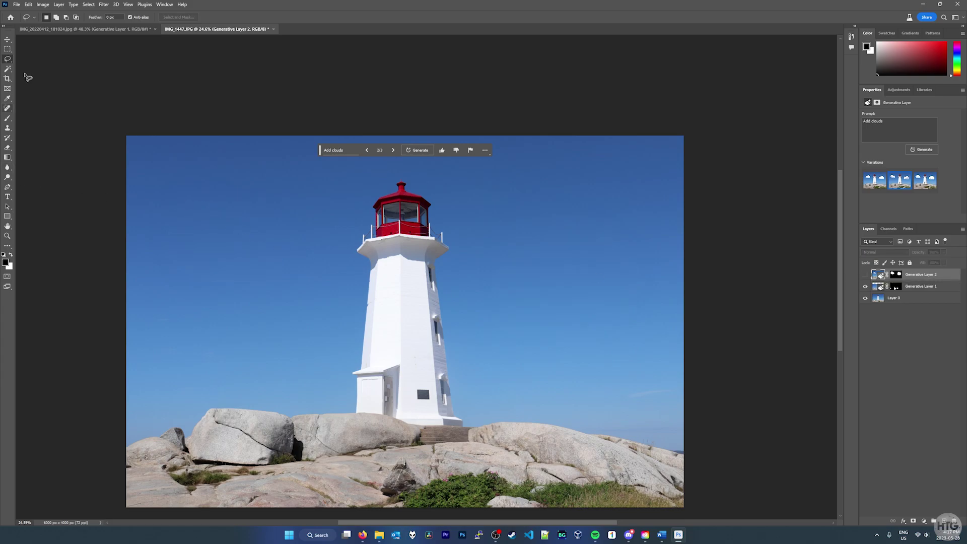
{"action": "left_click_drag", "start_coordinate": [320, 152], "coordinate": [320, 131]}
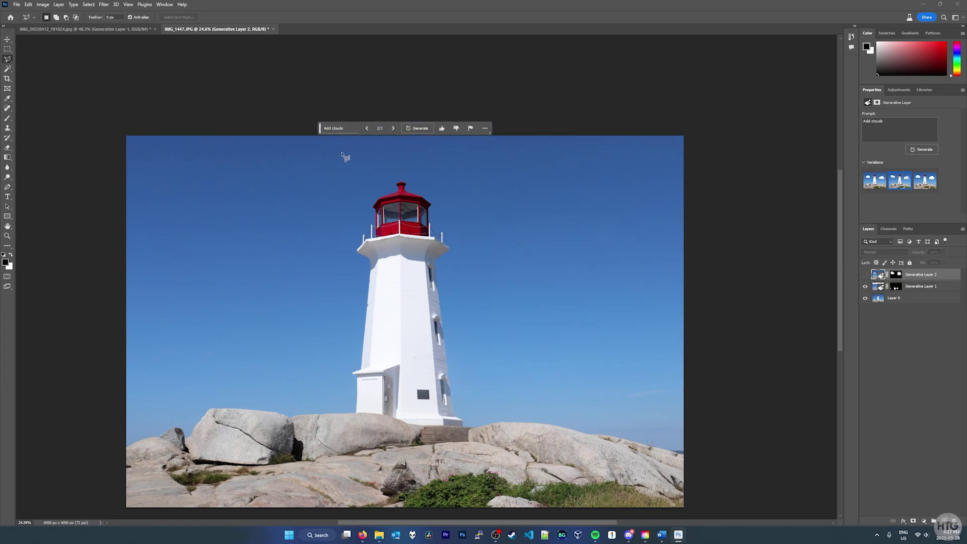
{"action": "left_click", "coordinate": [358, 142]}
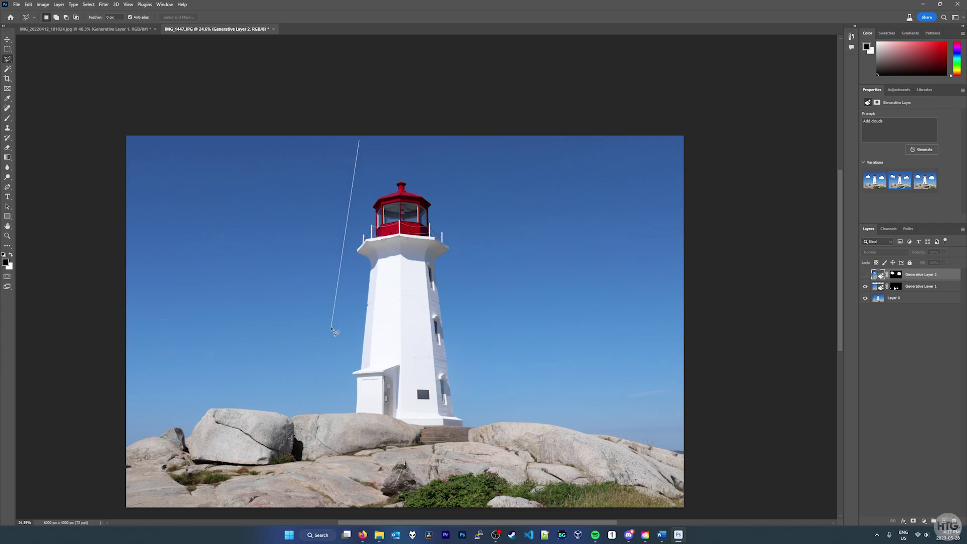
- Polygonal-lasso the upper-left sky and generate 'add clouds' there
{"action": "left_click", "coordinate": [335, 362]}
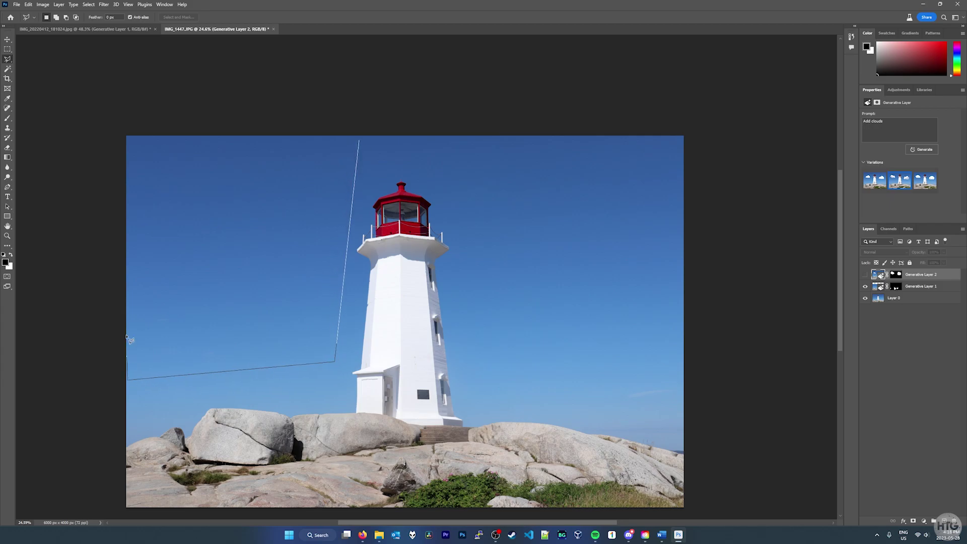
{"action": "left_click", "coordinate": [127, 136]}
{"action": "left_click", "coordinate": [361, 144]}
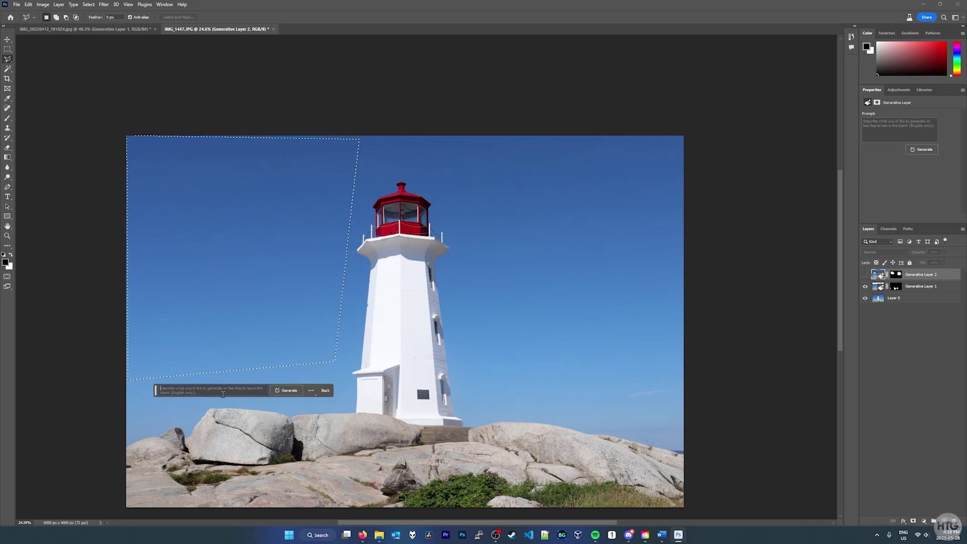
{"action": "type", "text": "add clouds"}
{"action": "left_click", "coordinate": [286, 390]}
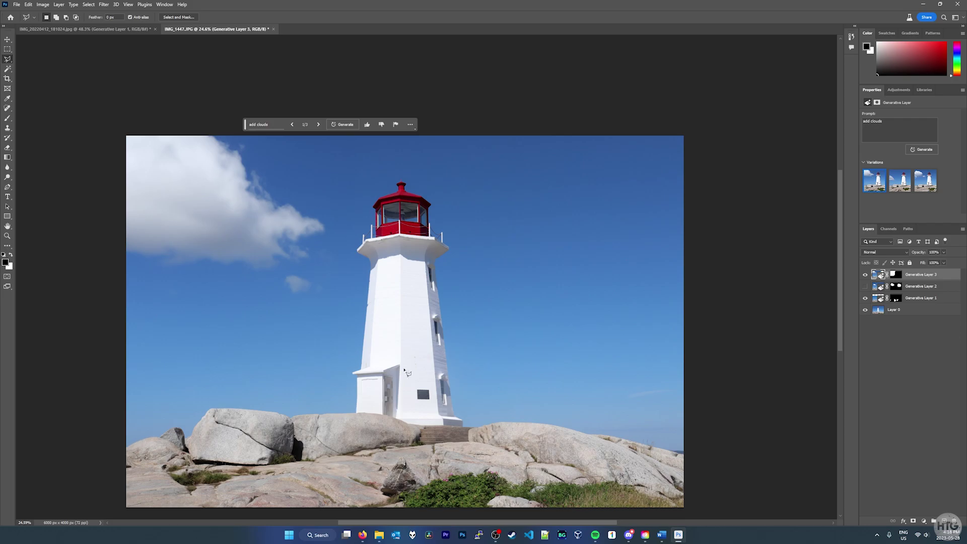
- Cycle through the cloud variations and keep the third, with the large cloud
{"action": "left_click", "coordinate": [905, 182]}
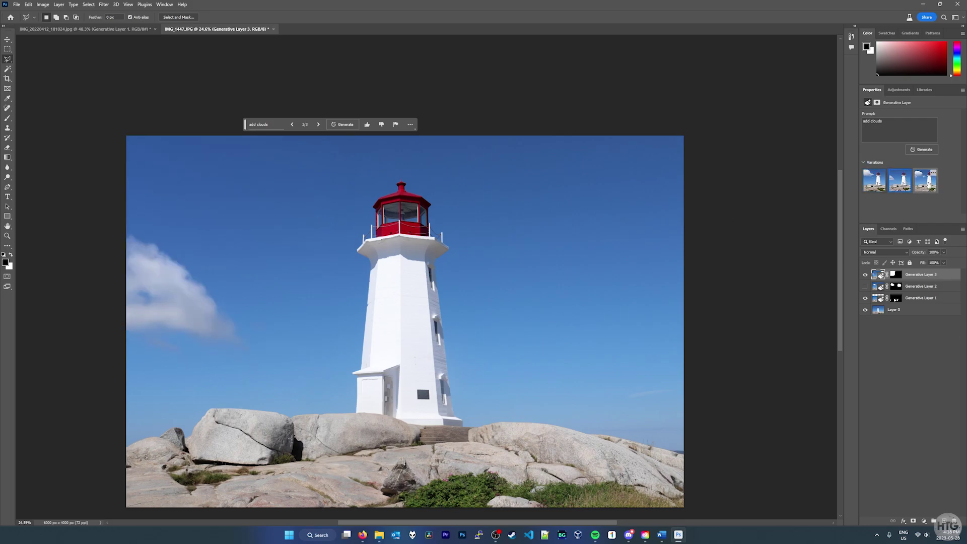
{"action": "left_click", "coordinate": [927, 182]}
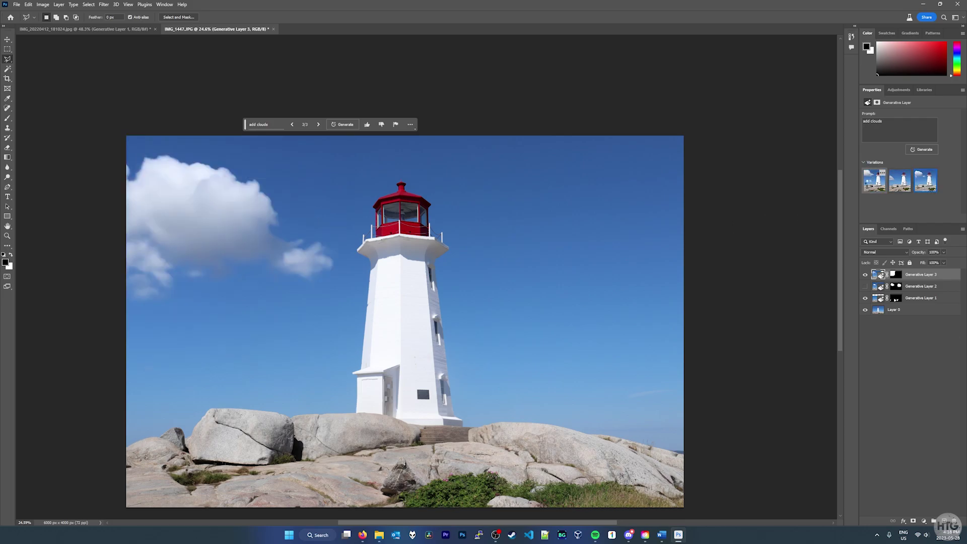
{"action": "left_click", "coordinate": [869, 186]}
{"action": "left_click", "coordinate": [926, 182]}
{"action": "left_click", "coordinate": [10, 51]}
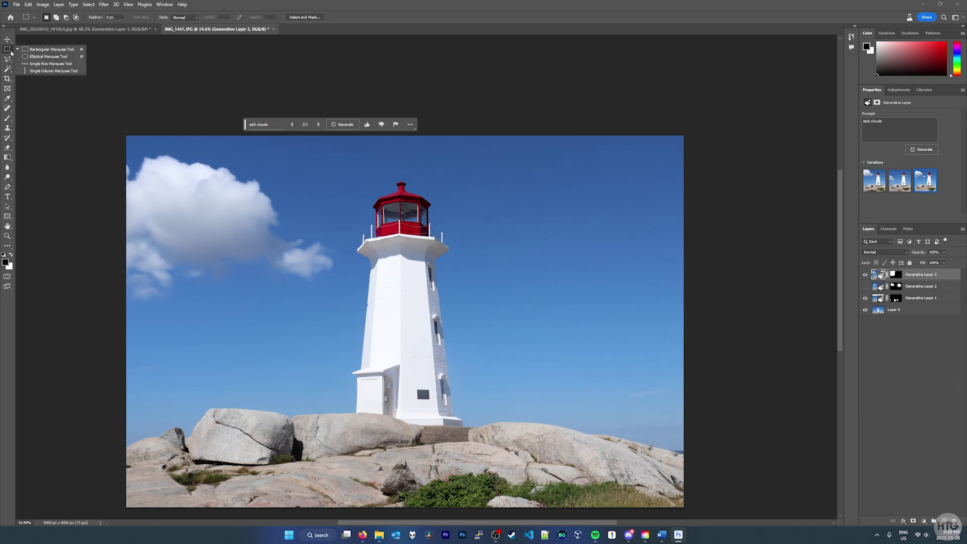
- Lasso the sky right of the lighthouse and generate 'add flock of birds' there
{"action": "left_click", "coordinate": [8, 59]}
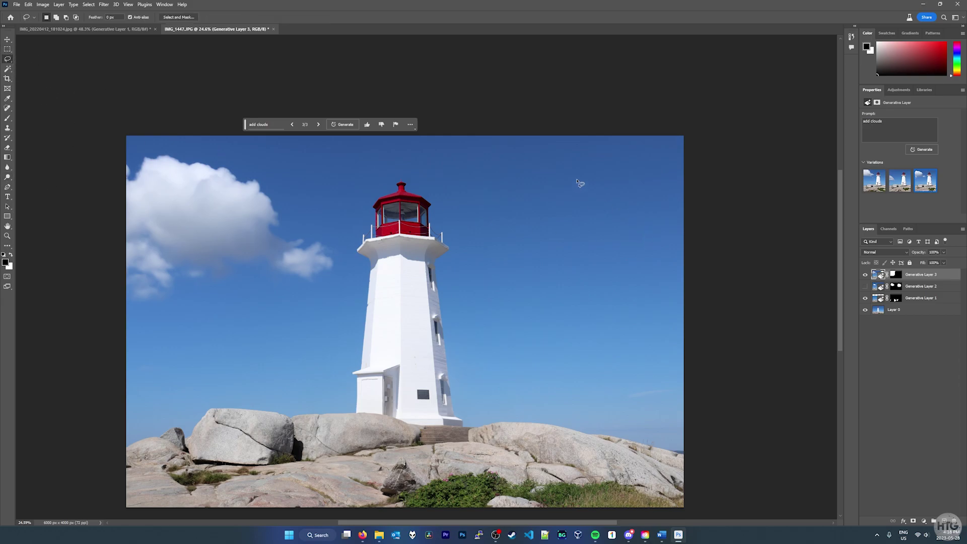
{"action": "mouse_move", "coordinate": [604, 172]}
{"action": "left_mouse_down"}
{"action": "mouse_move", "coordinate": [515, 249]}
{"action": "mouse_move", "coordinate": [510, 293]}
{"action": "mouse_move", "coordinate": [582, 309]}
{"action": "mouse_move", "coordinate": [637, 233]}
{"action": "mouse_move", "coordinate": [612, 177]}
{"action": "left_mouse_up"}
{"action": "left_click", "coordinate": [504, 217]}
{"action": "mouse_move", "coordinate": [571, 206]}
{"action": "left_mouse_down"}
{"action": "mouse_move", "coordinate": [532, 233]}
{"action": "mouse_move", "coordinate": [543, 281]}
{"action": "mouse_move", "coordinate": [621, 264]}
{"action": "mouse_move", "coordinate": [627, 220]}
{"action": "mouse_move", "coordinate": [570, 207]}
{"action": "left_mouse_up"}
{"action": "left_click", "coordinate": [522, 297]}
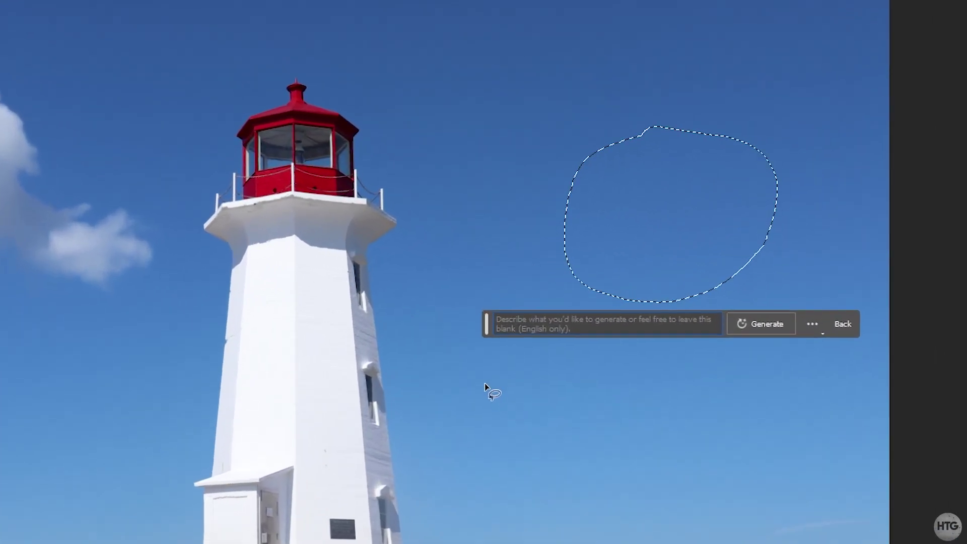
{"action": "type", "text": "add flock of birds"}
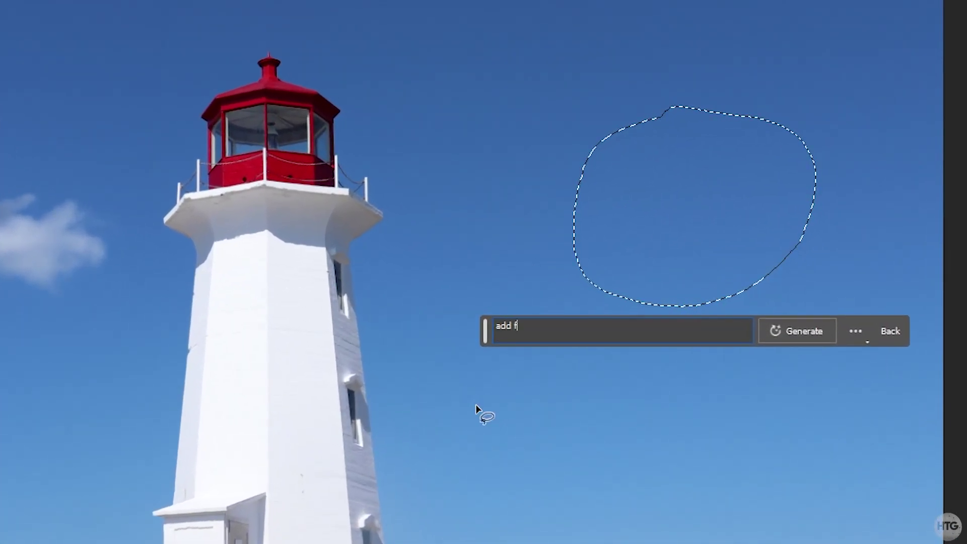
{"action": "left_click", "coordinate": [814, 333]}
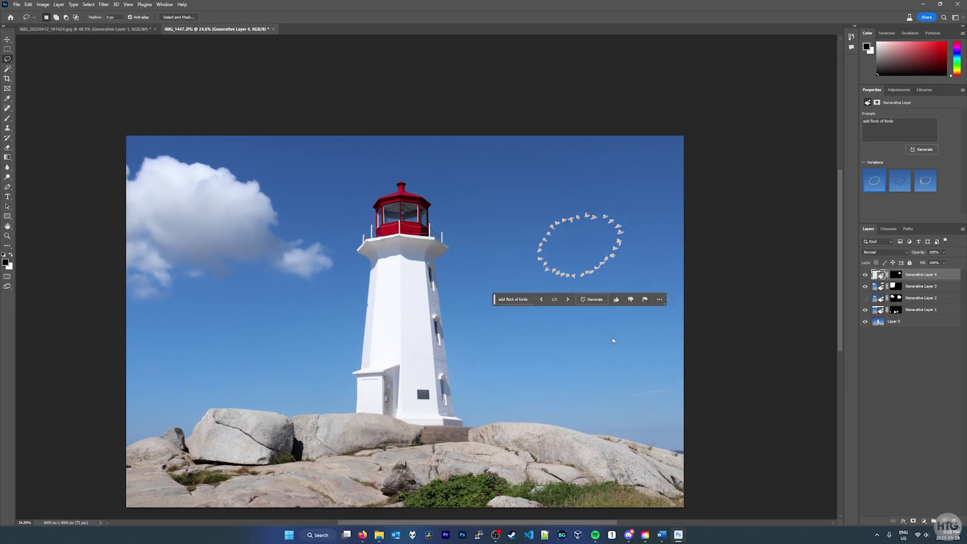
- Preview the second birds variation, then delete Generative Layer 4
{"action": "left_click", "coordinate": [903, 186]}
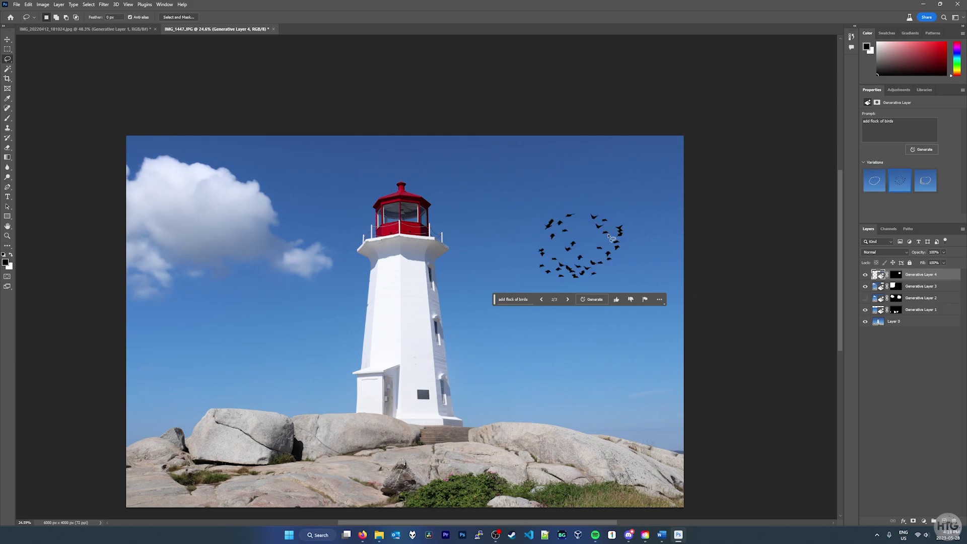
{"action": "left_click", "coordinate": [600, 300]}
{"action": "scroll", "coordinate": [590, 262], "scroll_direction": "down", "scroll_amount": 1}
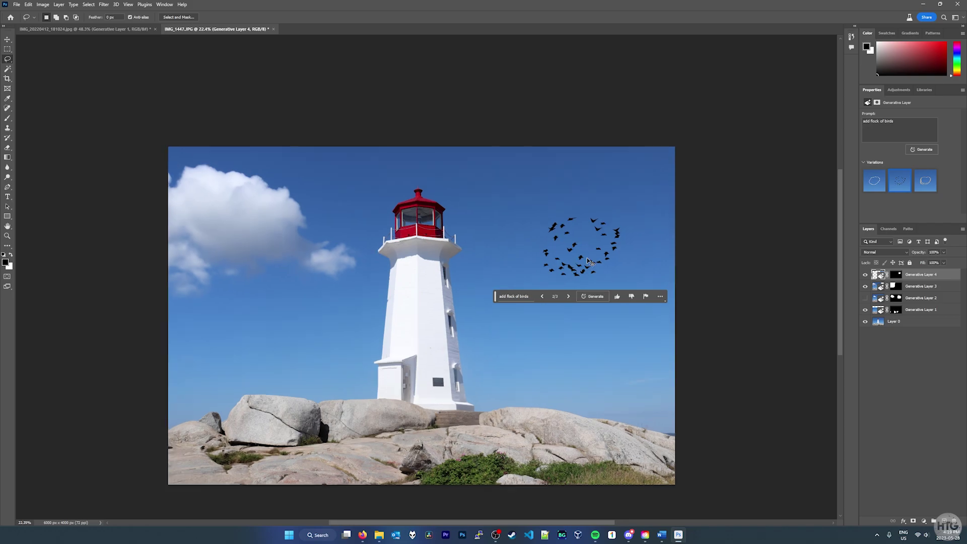
{"action": "left_click", "coordinate": [953, 523]}
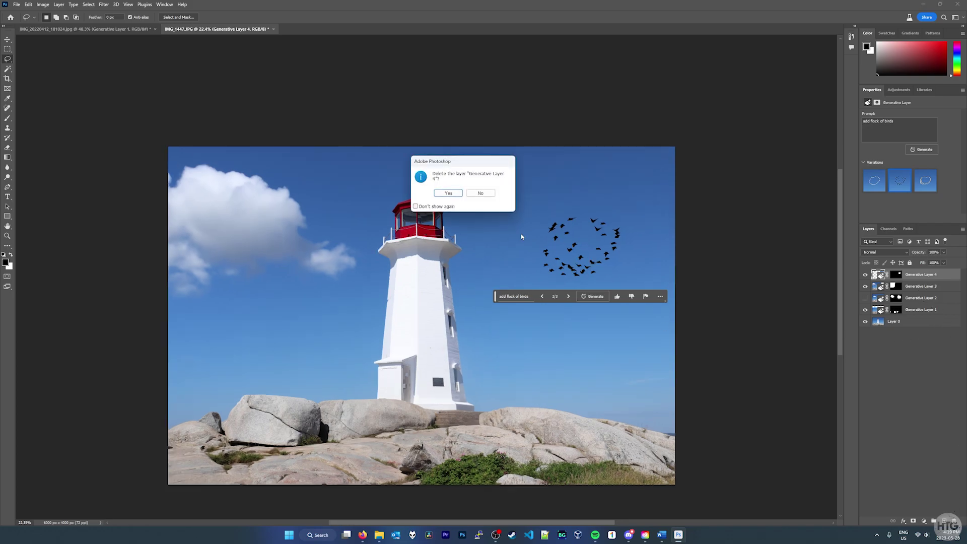
- Confirm deleting the birds layer and lower Generative Layer 3's opacity to soften the clouds
{"action": "left_click", "coordinate": [450, 194]}
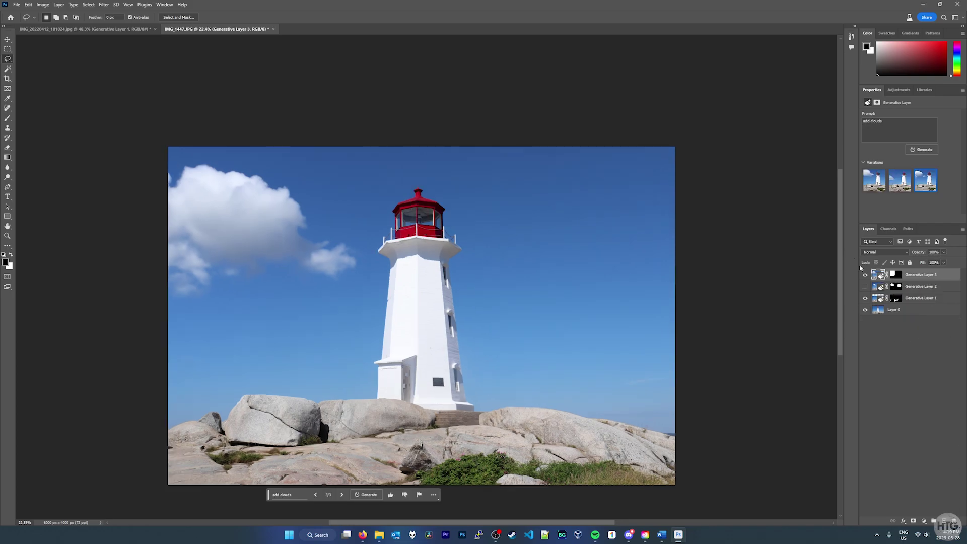
{"action": "left_click", "coordinate": [943, 253]}
{"action": "mouse_move", "coordinate": [936, 262]}
{"action": "left_mouse_down"}
{"action": "mouse_move", "coordinate": [954, 264]}
{"action": "mouse_move", "coordinate": [936, 262]}
{"action": "left_mouse_up"}
{"action": "left_click", "coordinate": [945, 253]}
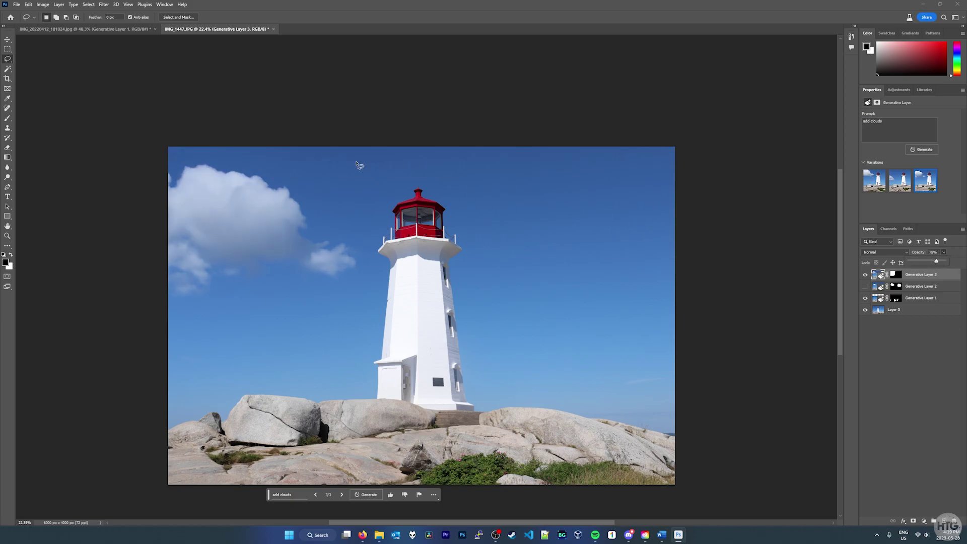
- Try generating 'add gulls' in an oval of sky right of the lighthouse, viewing variation 2
{"action": "mouse_move", "coordinate": [569, 222]}
{"action": "left_mouse_down"}
{"action": "mouse_move", "coordinate": [535, 247]}
{"action": "mouse_move", "coordinate": [612, 266]}
{"action": "mouse_move", "coordinate": [614, 222]}
{"action": "mouse_move", "coordinate": [565, 220]}
{"action": "left_mouse_up"}
{"action": "left_click", "coordinate": [523, 278]}
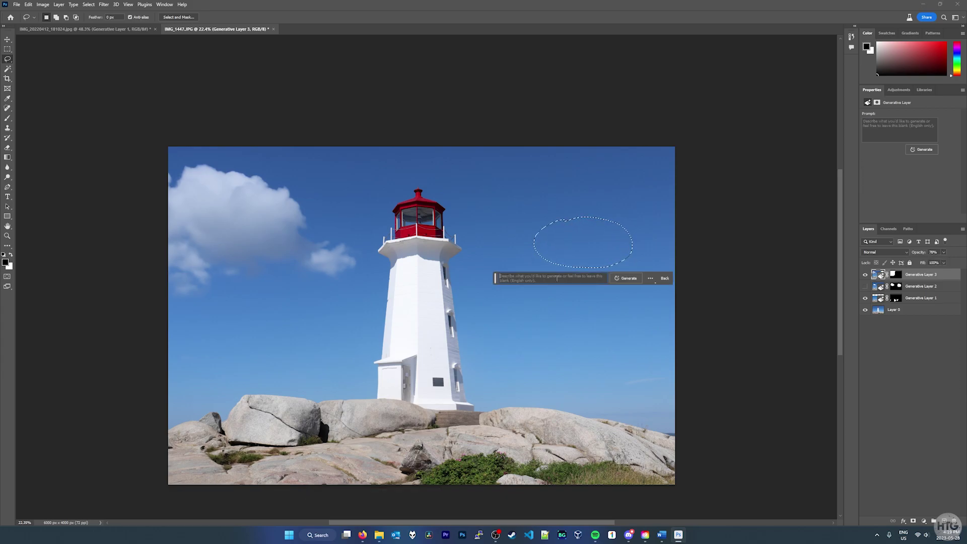
{"action": "type", "text": "add "}
{"action": "type", "text": "gulls"}
{"action": "left_click", "coordinate": [625, 278]}
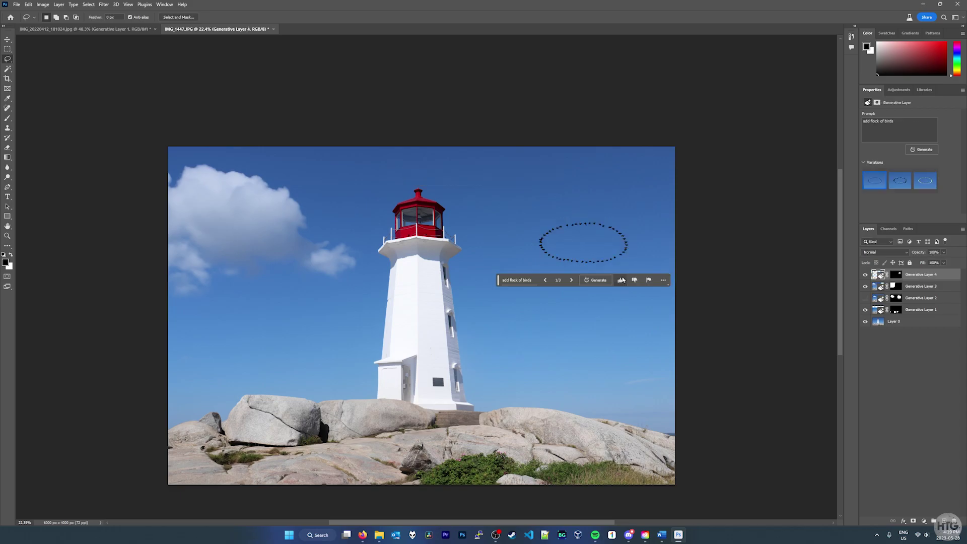
{"action": "left_click", "coordinate": [900, 180]}
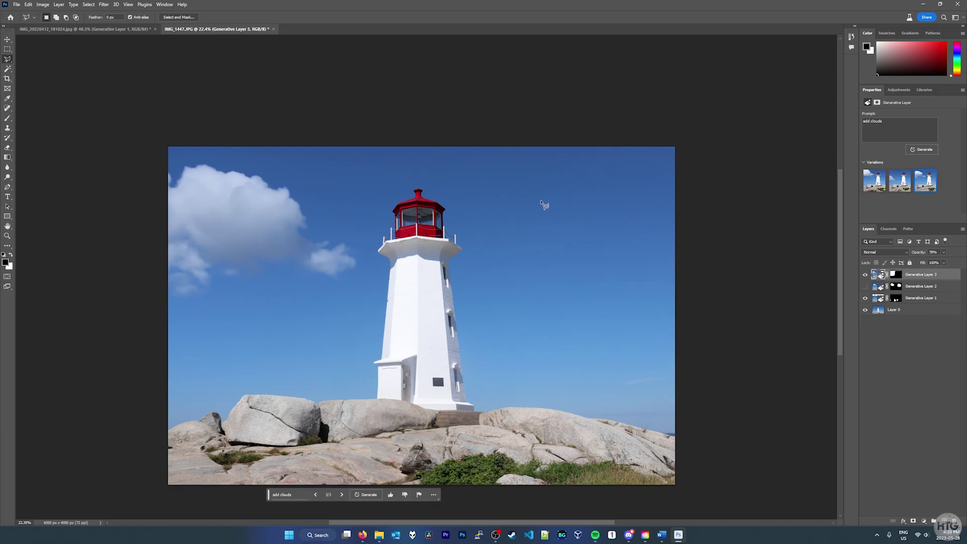
{"action": "left_click", "coordinate": [545, 201]}
- Polygonal-lasso a four-sided sky area right of the lighthouse and generate 'add flock of birds'
{"action": "left_click", "coordinate": [508, 258]}
{"action": "left_click", "coordinate": [613, 275]}
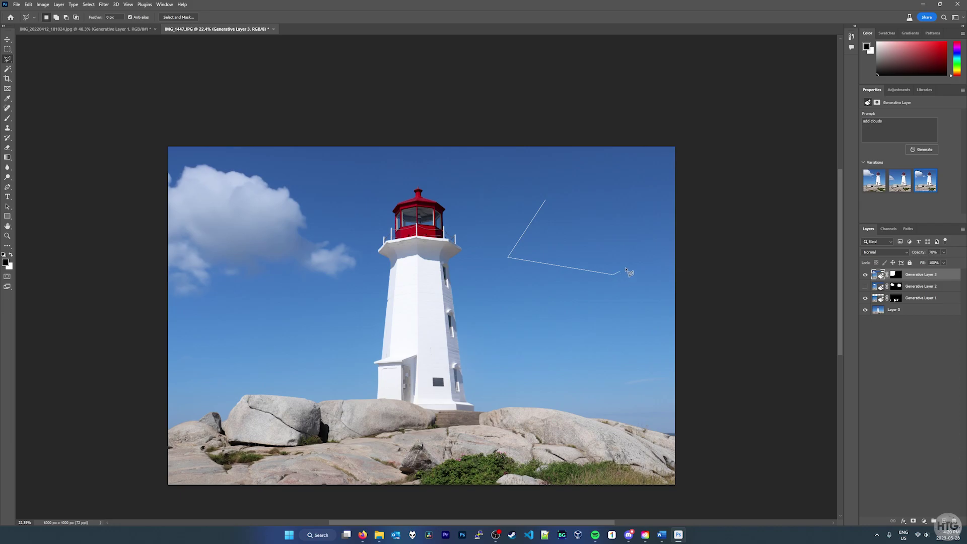
{"action": "left_click", "coordinate": [646, 217]}
{"action": "left_click", "coordinate": [550, 203]}
{"action": "left_click", "coordinate": [504, 284]}
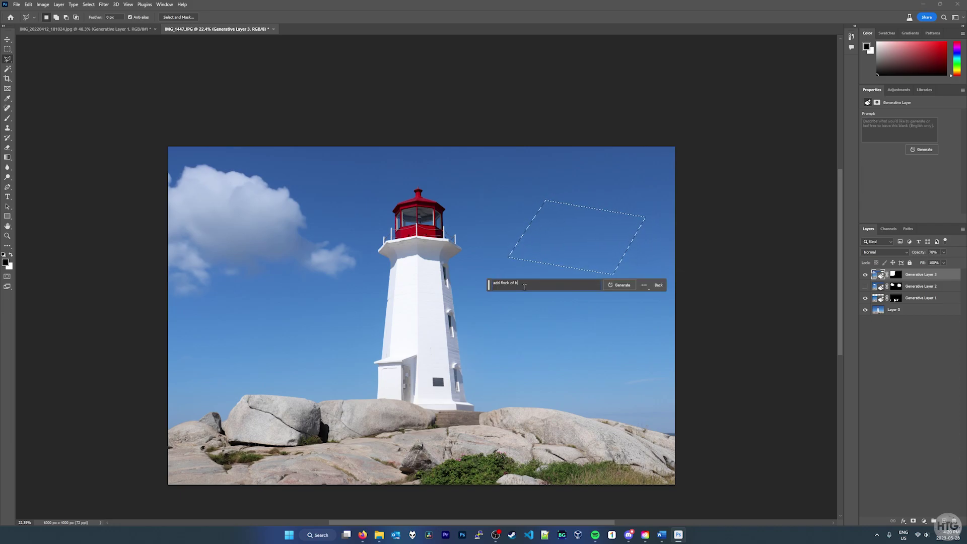
{"action": "key", "text": "Return"}
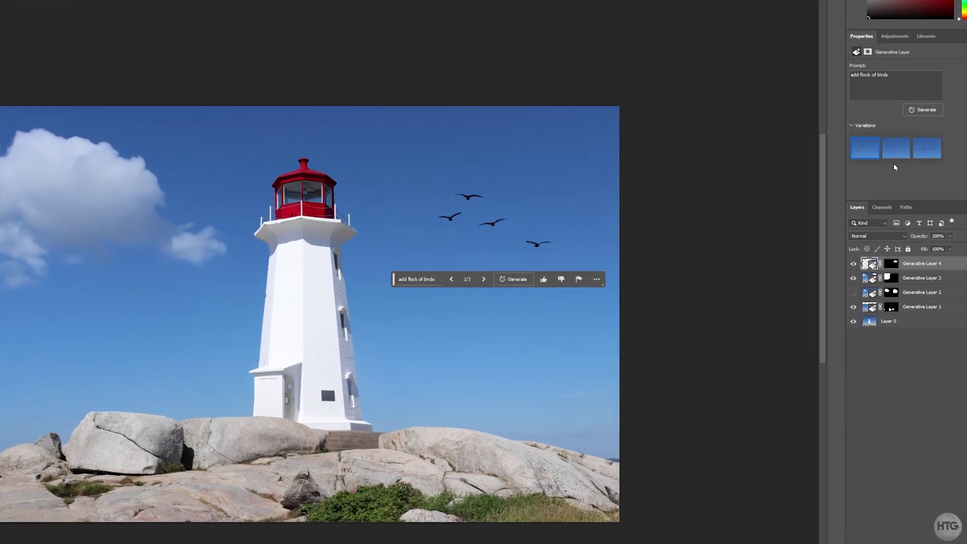
- Compare the birds variations and keep the first, with four large birds
{"action": "mouse_move", "coordinate": [900, 180]}
{"action": "left_click", "coordinate": [892, 114]}
{"action": "left_click", "coordinate": [921, 119]}
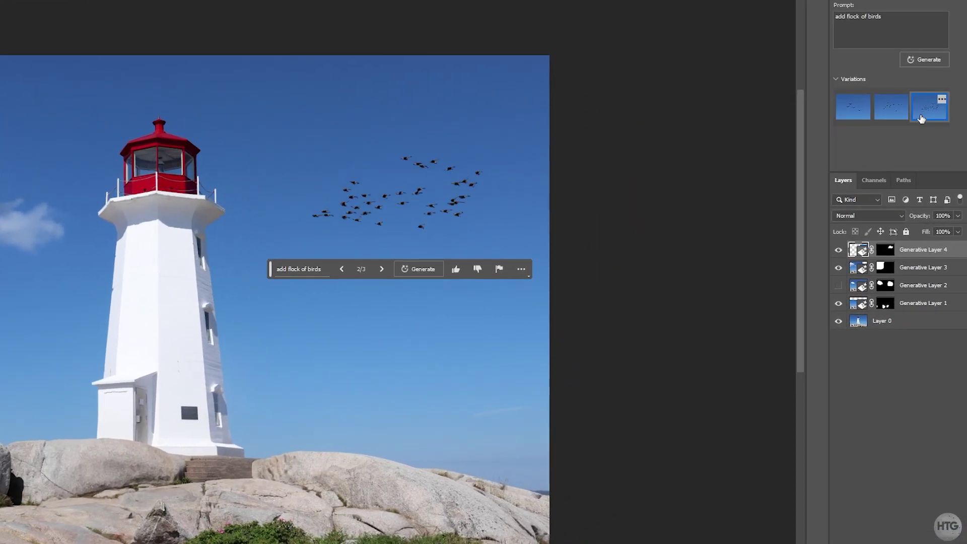
{"action": "left_click", "coordinate": [846, 118]}
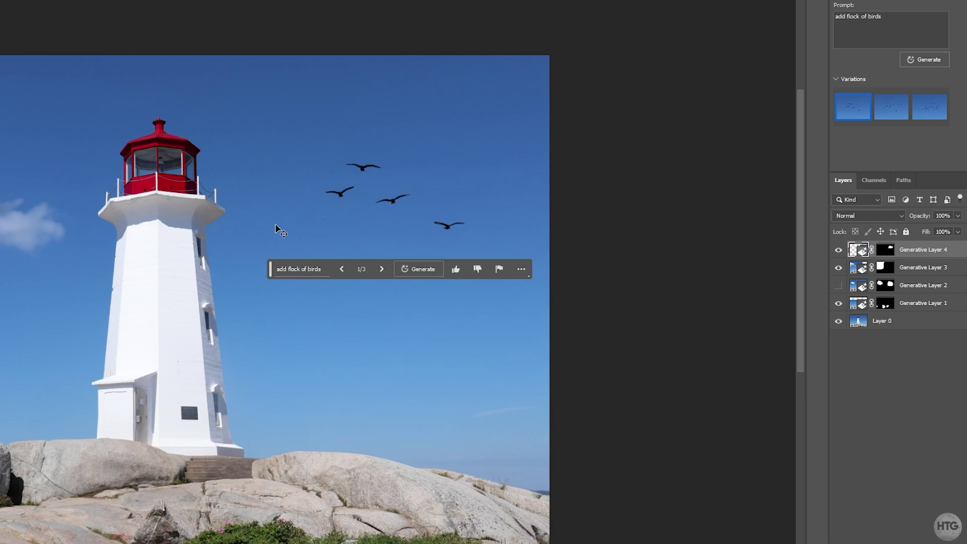
- Nudge the birds into place and fade Generative Layer 4 to 77% opacity
{"action": "left_click_drag", "start_coordinate": [271, 271], "coordinate": [492, 397]}
{"action": "left_click_drag", "start_coordinate": [401, 201], "coordinate": [423, 199]}
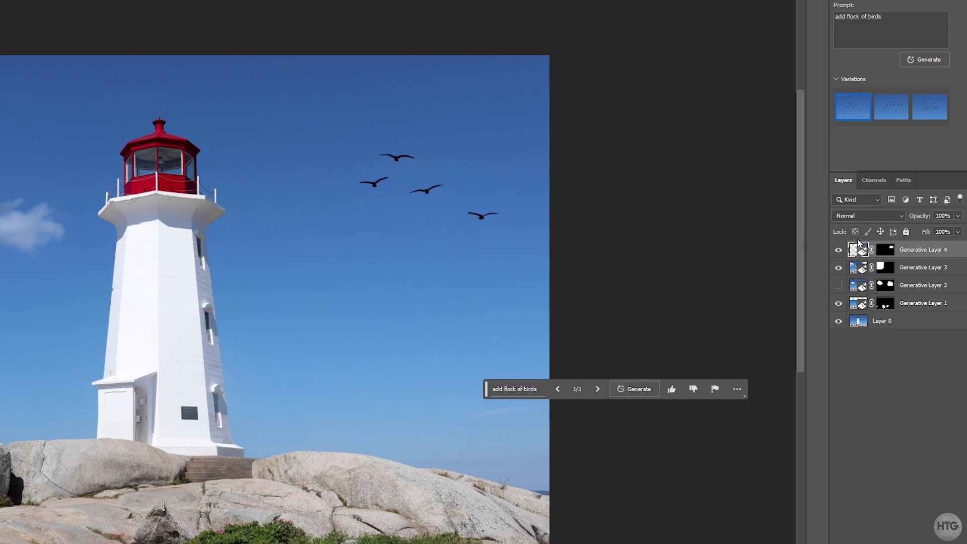
{"action": "left_click", "coordinate": [959, 215]}
{"action": "mouse_move", "coordinate": [959, 231]}
{"action": "left_mouse_down"}
{"action": "mouse_move", "coordinate": [927, 233]}
{"action": "mouse_move", "coordinate": [947, 232]}
{"action": "left_mouse_up"}
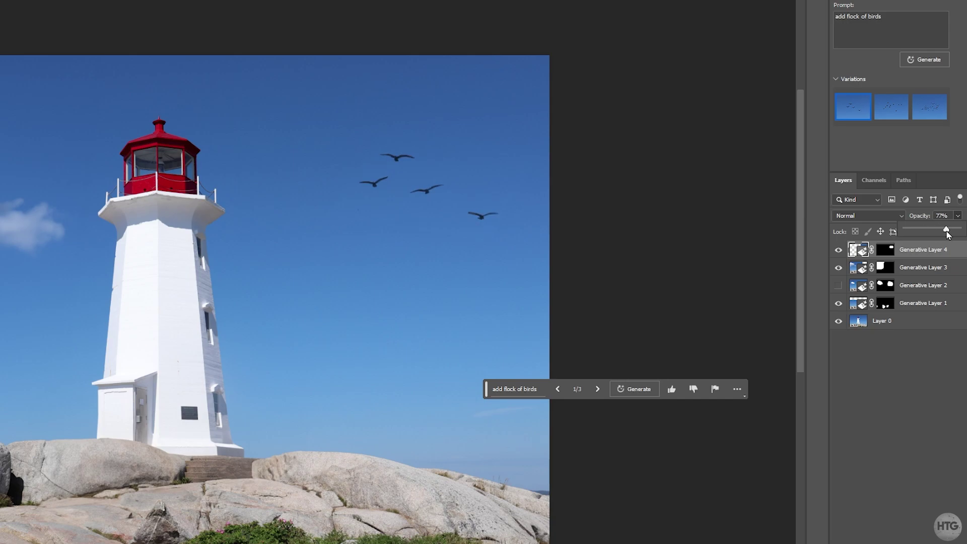
{"action": "left_click_drag", "start_coordinate": [401, 161], "coordinate": [352, 166]}
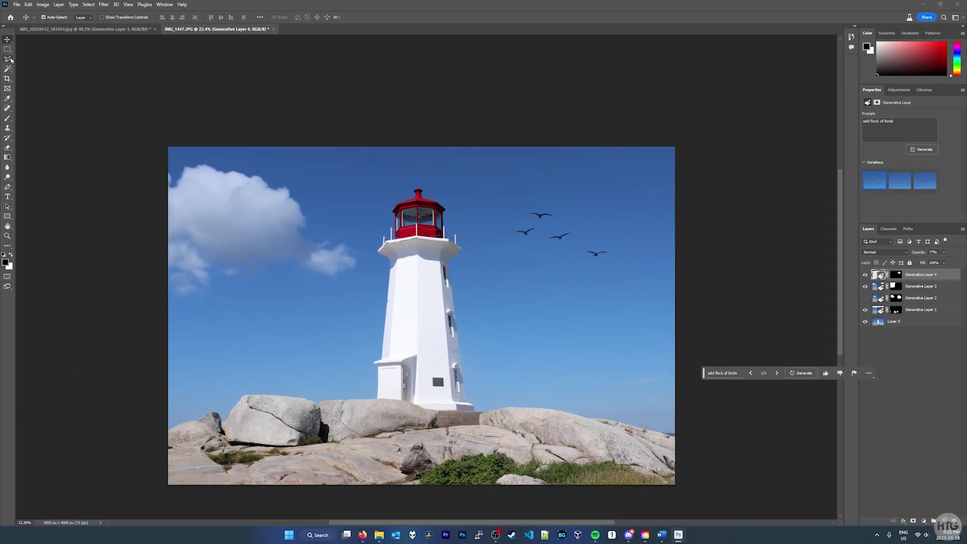
{"action": "left_click", "coordinate": [8, 59]}
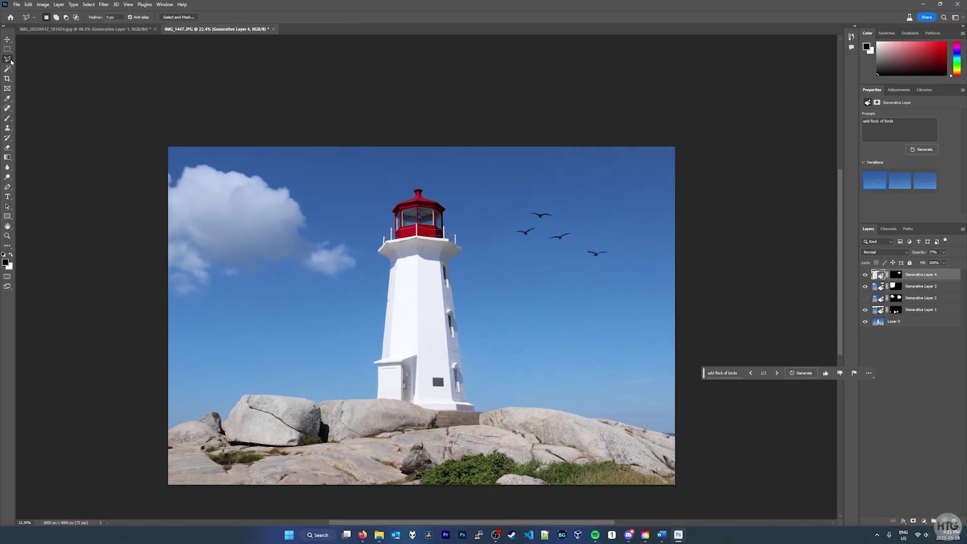
- Lasso an area on the rock right of the lighthouse and generate 'add person'
{"action": "scroll", "coordinate": [529, 398], "scroll_direction": "up", "scroll_amount": 5}
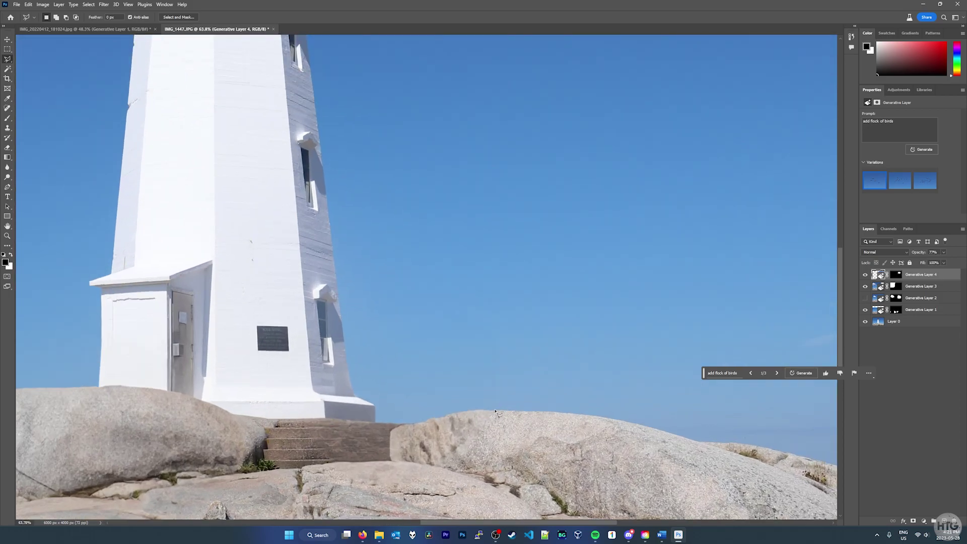
{"action": "mouse_move", "coordinate": [496, 413]}
{"action": "left_mouse_down"}
{"action": "mouse_move", "coordinate": [505, 329]}
{"action": "mouse_move", "coordinate": [563, 333]}
{"action": "mouse_move", "coordinate": [555, 413]}
{"action": "mouse_move", "coordinate": [496, 411]}
{"action": "left_mouse_up"}
{"action": "left_click", "coordinate": [469, 423]}
{"action": "type", "text": "add"}
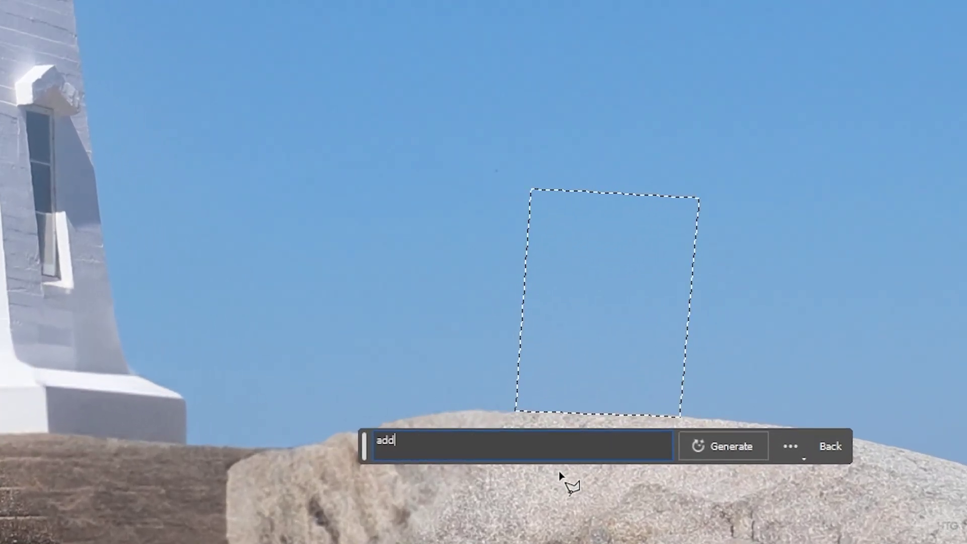
{"action": "type", "text": " person"}
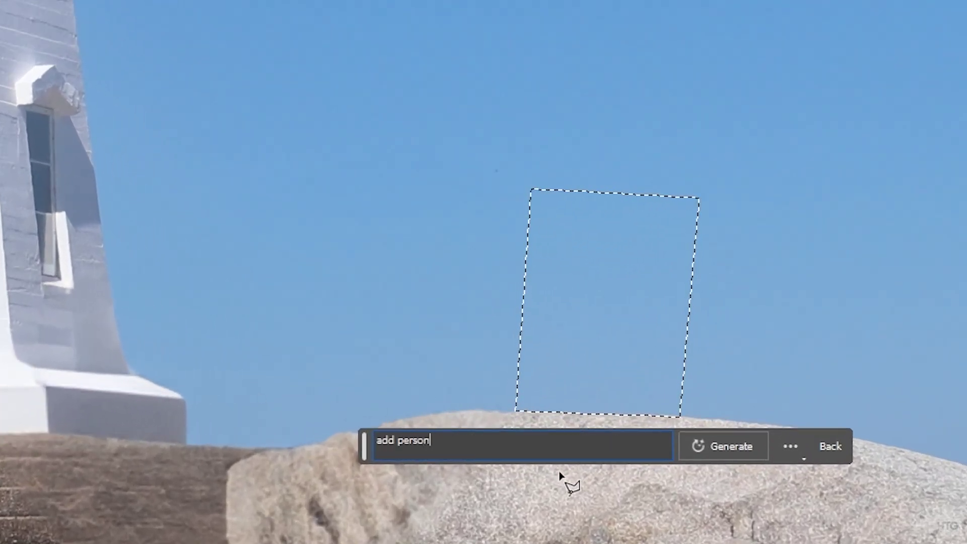
{"action": "left_click", "coordinate": [695, 449]}
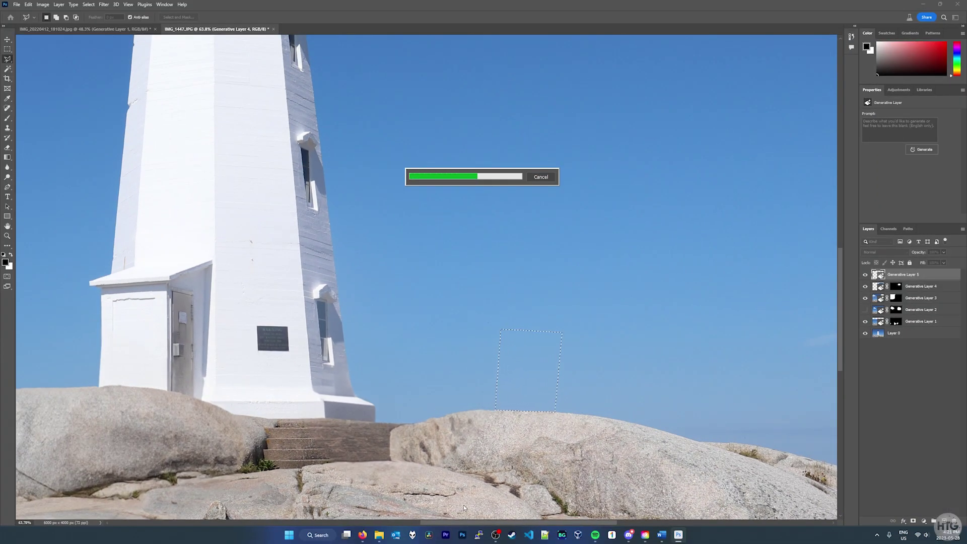
- Compare the three person variations and keep the first, the blue-shirted man, zooming to inspect
{"action": "left_click", "coordinate": [900, 183]}
{"action": "left_click", "coordinate": [926, 182]}
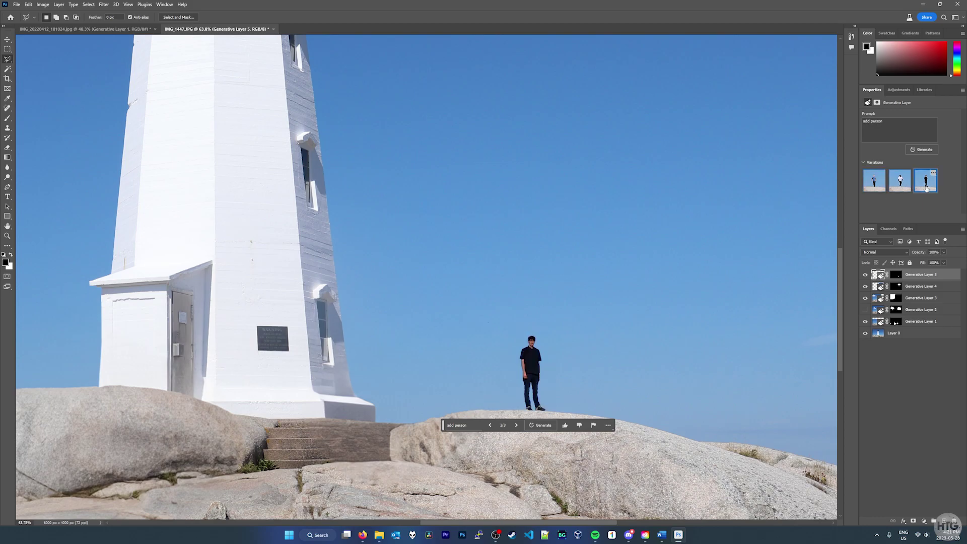
{"action": "left_click", "coordinate": [875, 181]}
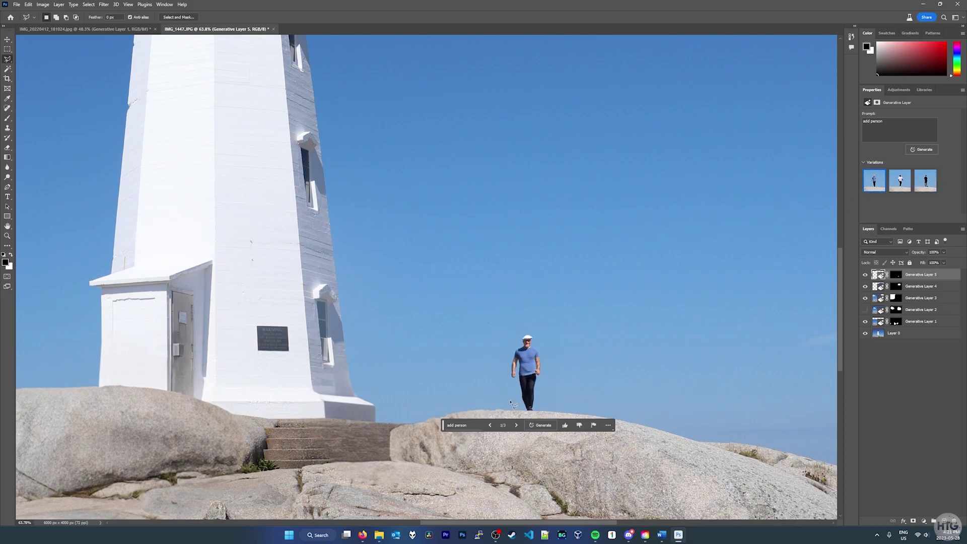
{"action": "scroll", "coordinate": [567, 411], "scroll_direction": "up", "scroll_amount": 3}
{"action": "scroll", "coordinate": [554, 377], "scroll_direction": "up", "scroll_amount": 3}
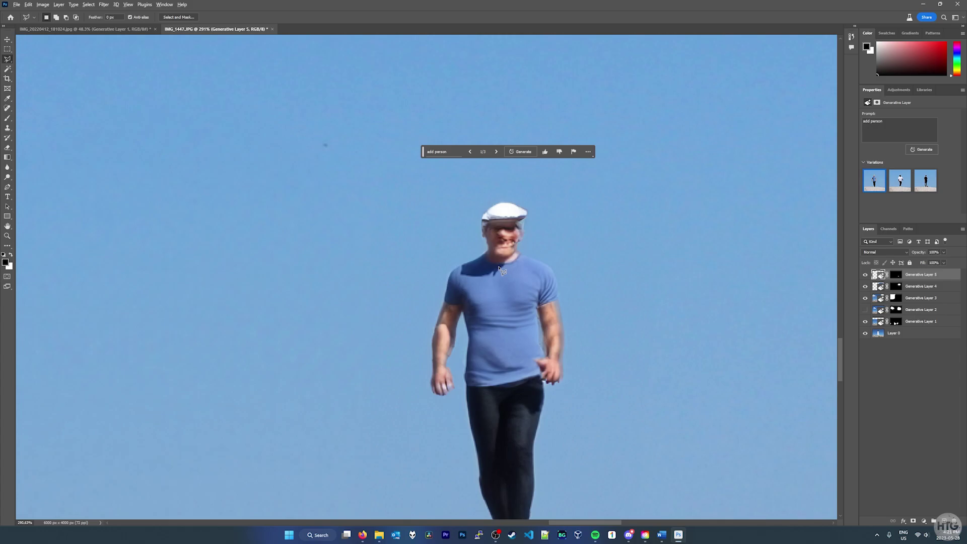
{"action": "scroll", "coordinate": [502, 270], "scroll_direction": "down", "scroll_amount": 8}
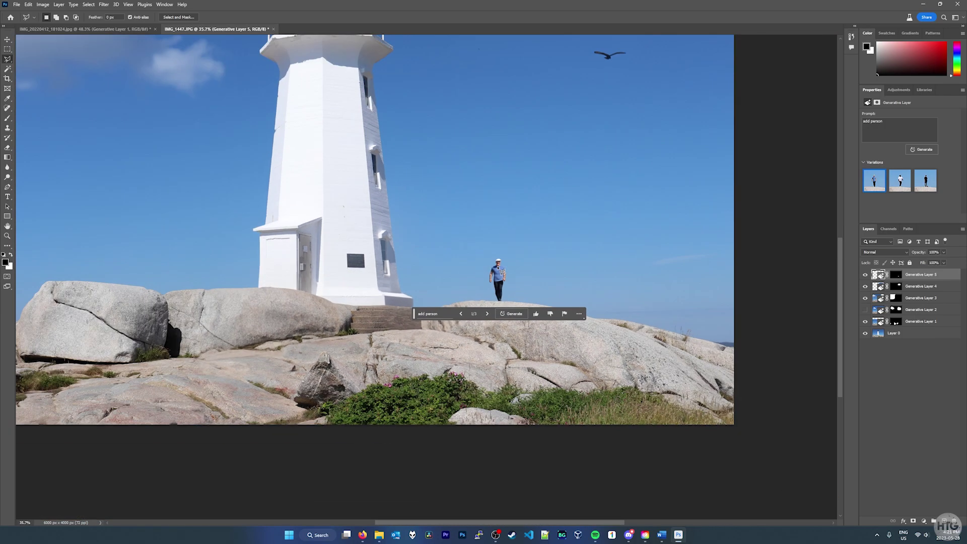
{"action": "scroll", "coordinate": [502, 270], "scroll_direction": "down", "scroll_amount": 3}
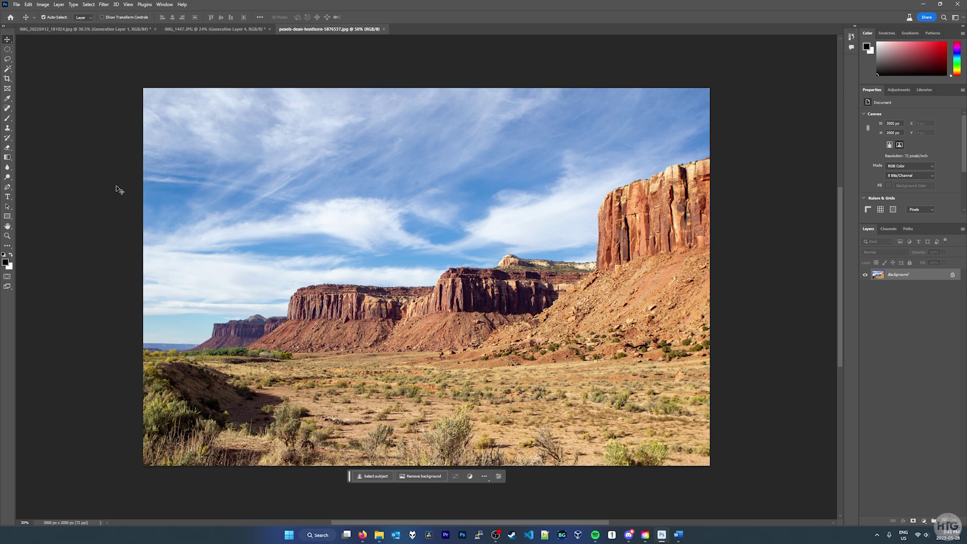
- Unlock the Background layer and widen the desert canvas to 4000 px with empty strips on both sides
{"action": "left_click", "coordinate": [954, 275]}
{"action": "left_click", "coordinate": [8, 79]}
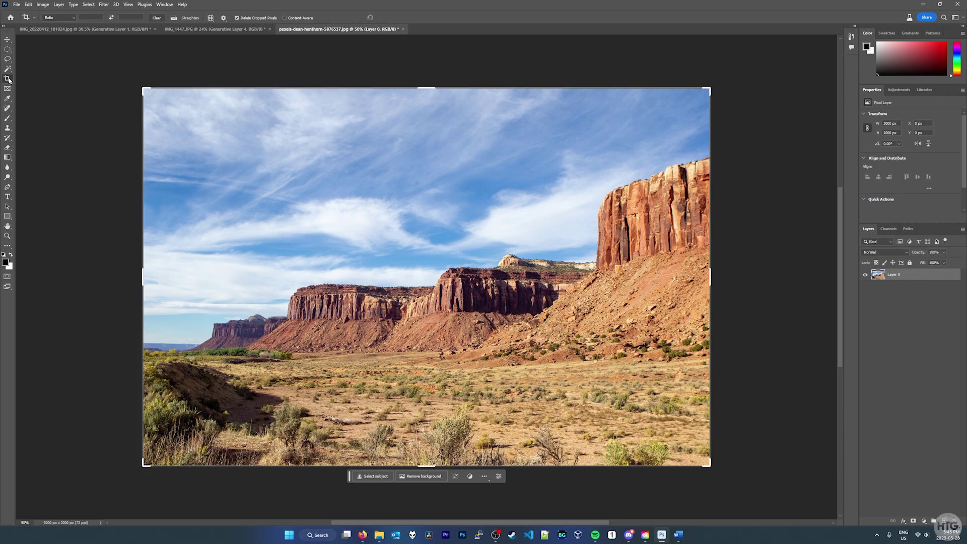
{"action": "left_click_drag", "start_coordinate": [144, 274], "coordinate": [102, 274]}
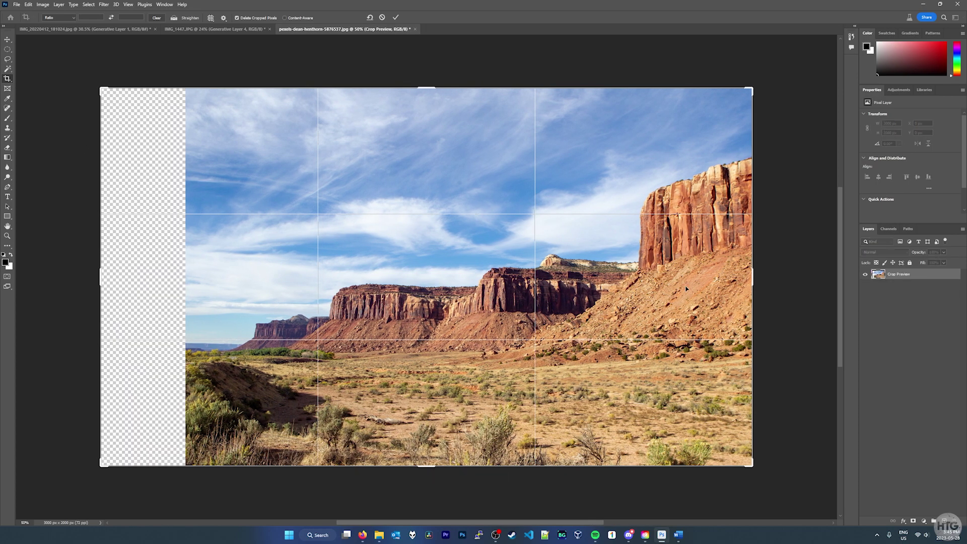
{"action": "left_click_drag", "start_coordinate": [754, 279], "coordinate": [805, 280]}
{"action": "left_click", "coordinate": [7, 49]}
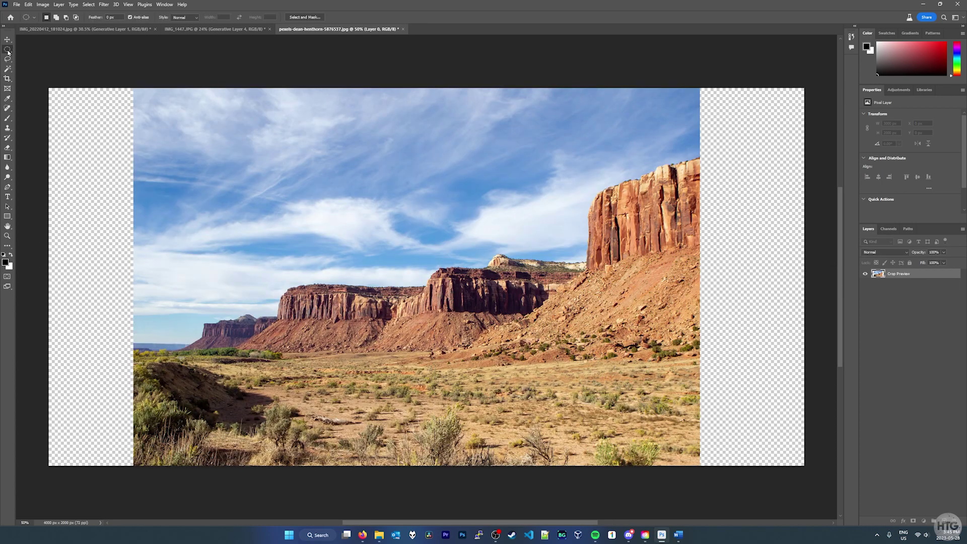
- Marquee-select both empty side strips and enter 'Expand desert' in the Generative Fill prompt
{"action": "left_click", "coordinate": [49, 50]}
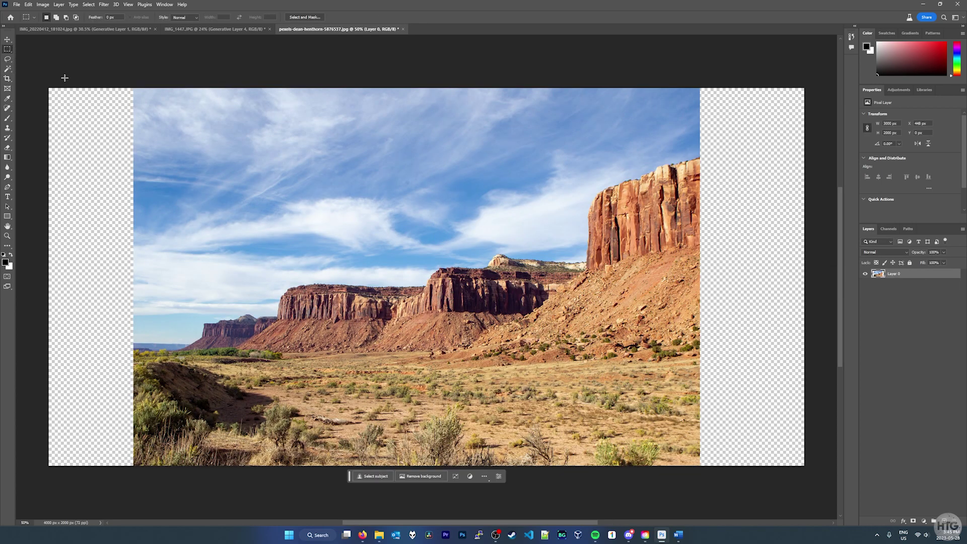
{"action": "left_click_drag", "start_coordinate": [48, 87], "coordinate": [134, 468]}
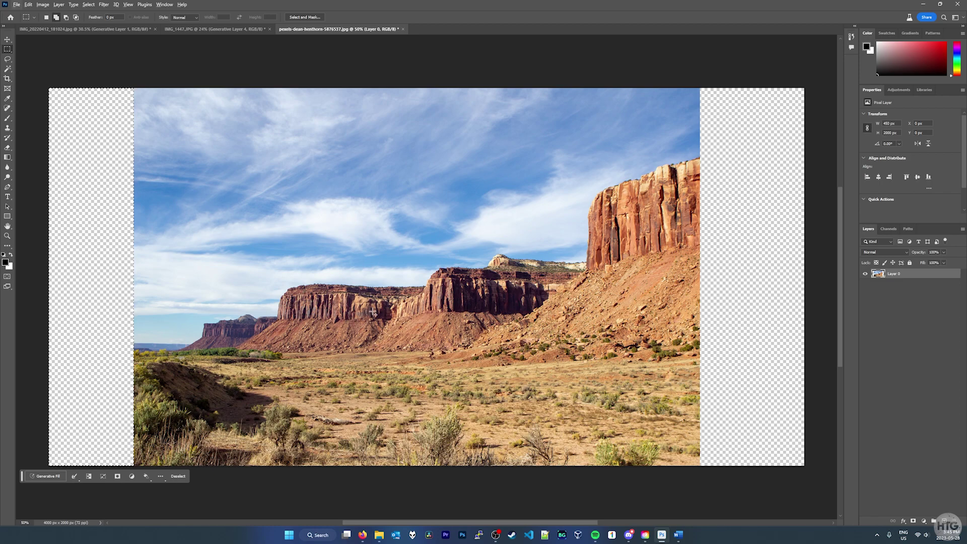
{"action": "key", "text": "shift"}
{"action": "left_click_drag", "start_coordinate": [701, 87], "coordinate": [815, 469]}
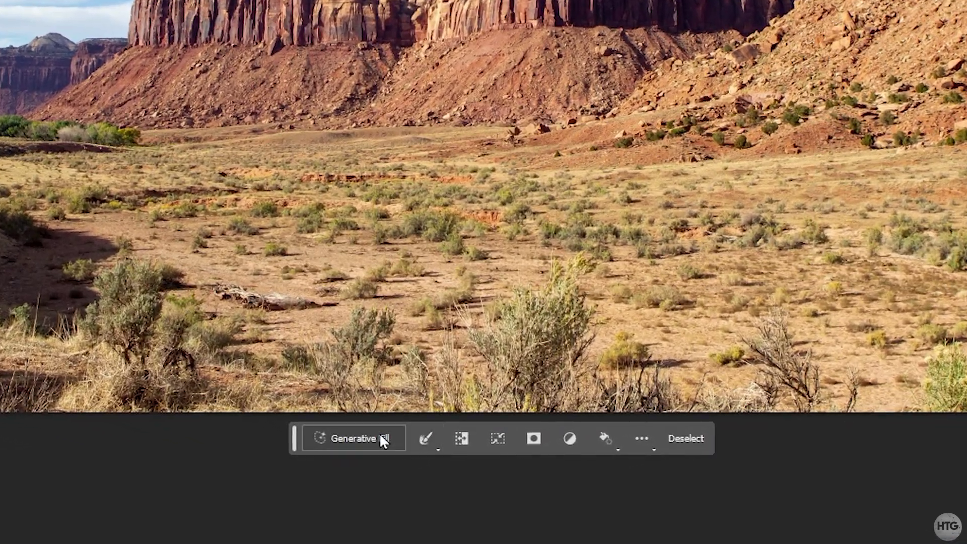
{"action": "left_click", "coordinate": [381, 436]}
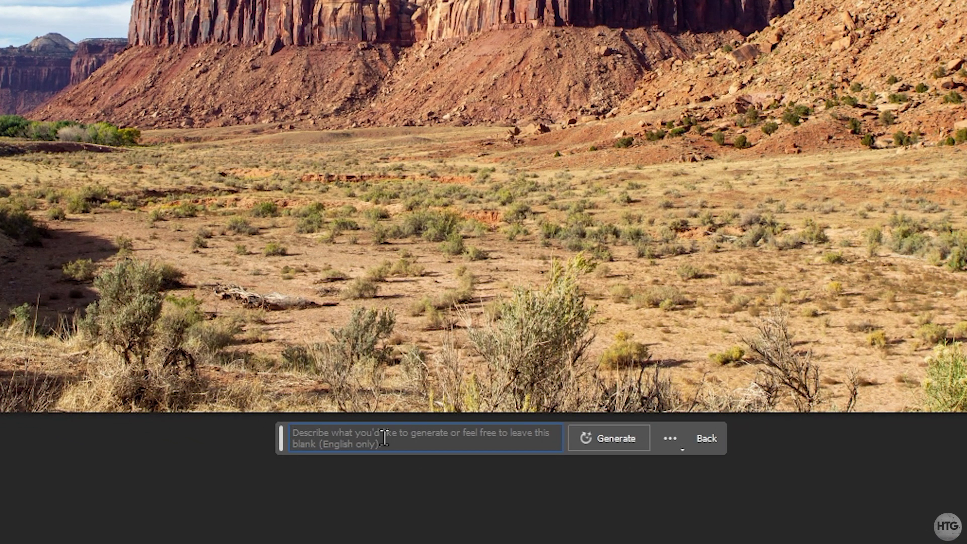
{"action": "type", "text": "Expan"}
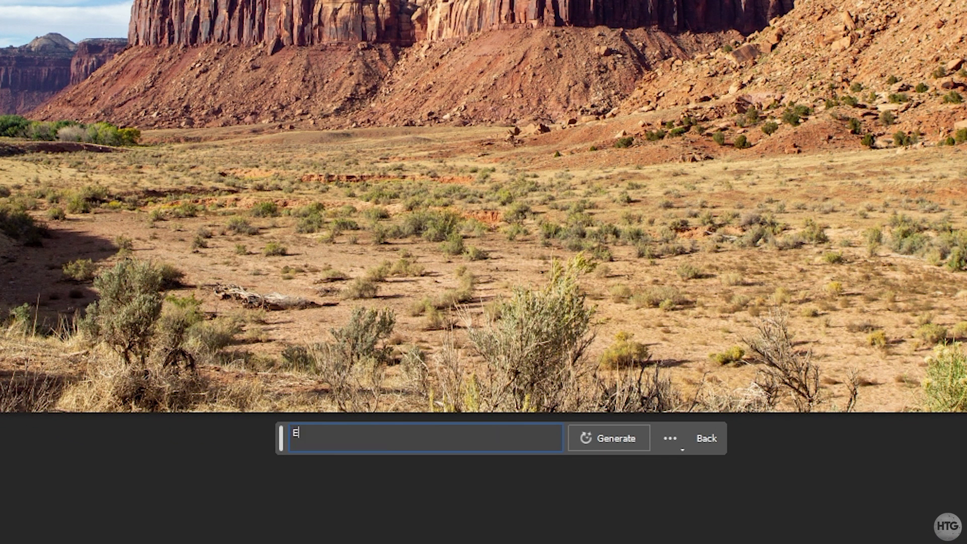
{"action": "type", "text": "d desert"}
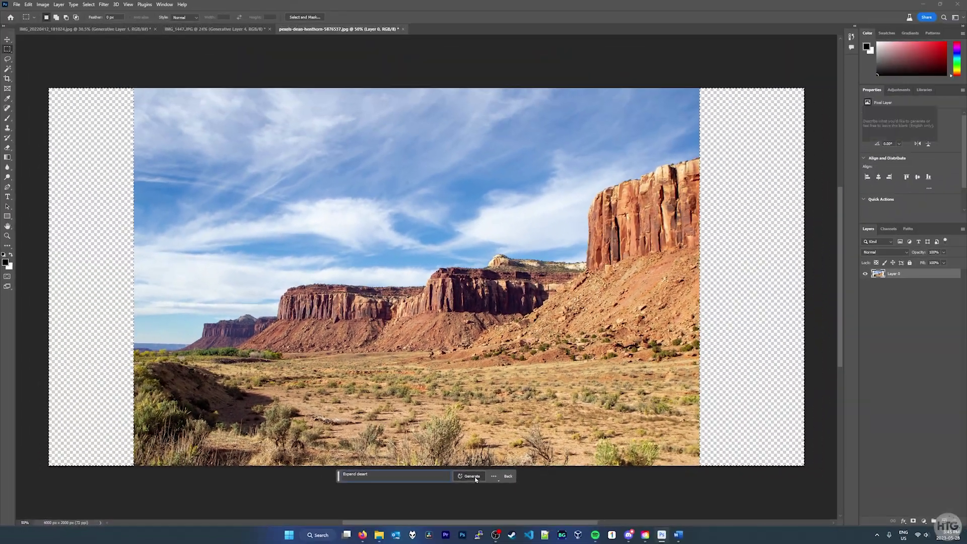
- Generate desert scenery in both empty side strips from the prompt 'Expand desert'
{"action": "left_click", "coordinate": [609, 439]}
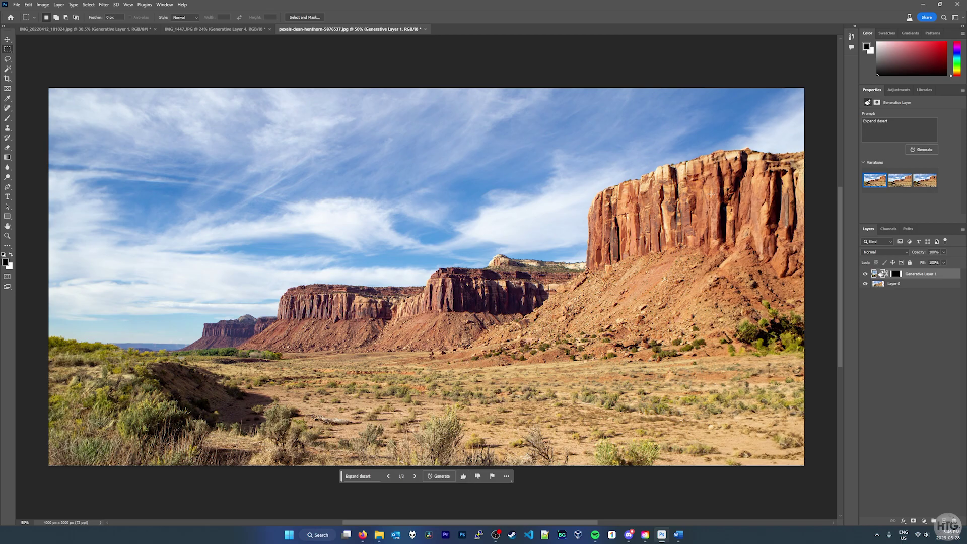
- Zoom and pan across the generated desert extension to inspect both sides
{"action": "scroll", "coordinate": [715, 212], "scroll_direction": "up", "scroll_amount": 3}
{"action": "scroll", "coordinate": [696, 197], "scroll_direction": "down", "scroll_amount": 2}
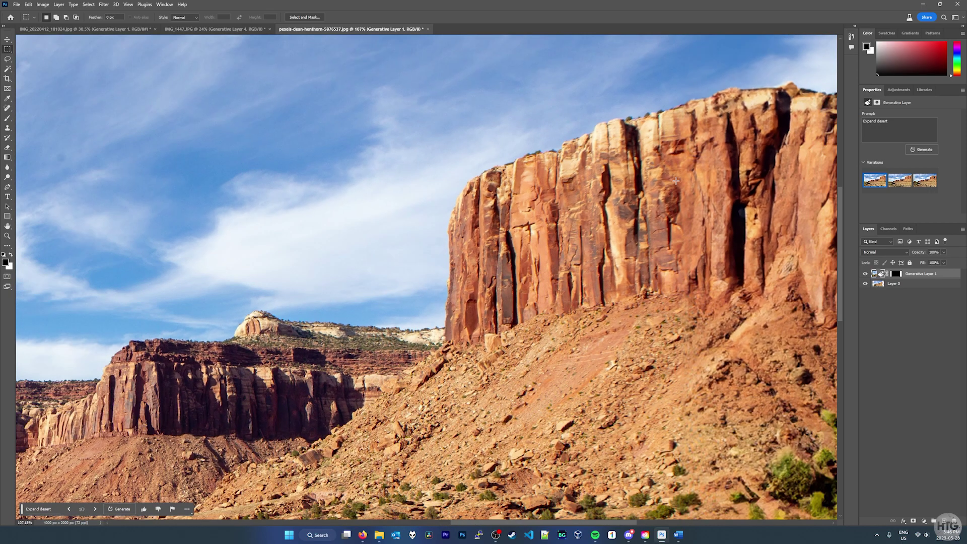
{"action": "scroll", "coordinate": [675, 181], "scroll_direction": "up", "scroll_amount": 1}
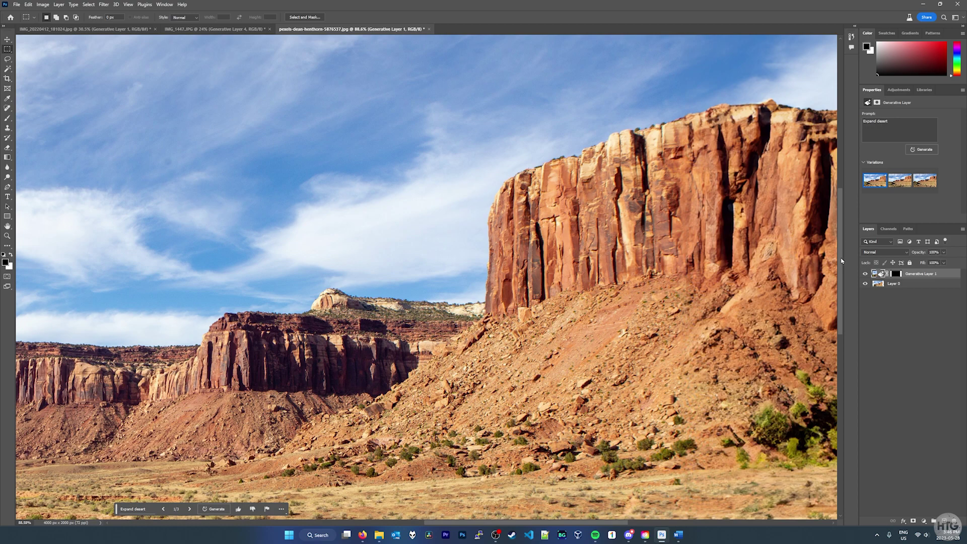
{"action": "scroll", "coordinate": [842, 261], "scroll_direction": "up", "scroll_amount": 3}
{"action": "scroll", "coordinate": [734, 209], "scroll_direction": "up", "scroll_amount": 2}
{"action": "scroll", "coordinate": [719, 222], "scroll_direction": "down", "scroll_amount": 1}
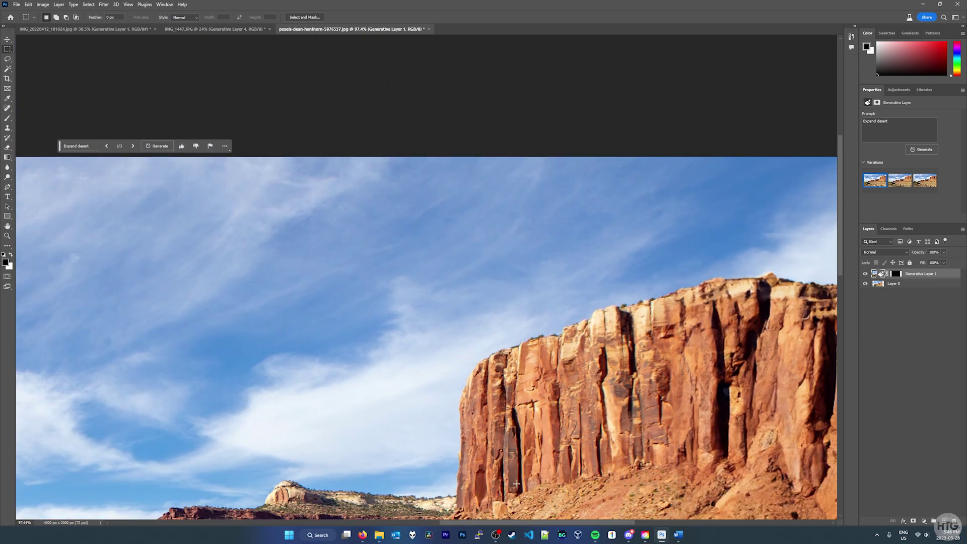
{"action": "left_click_drag", "start_coordinate": [494, 524], "coordinate": [526, 524]}
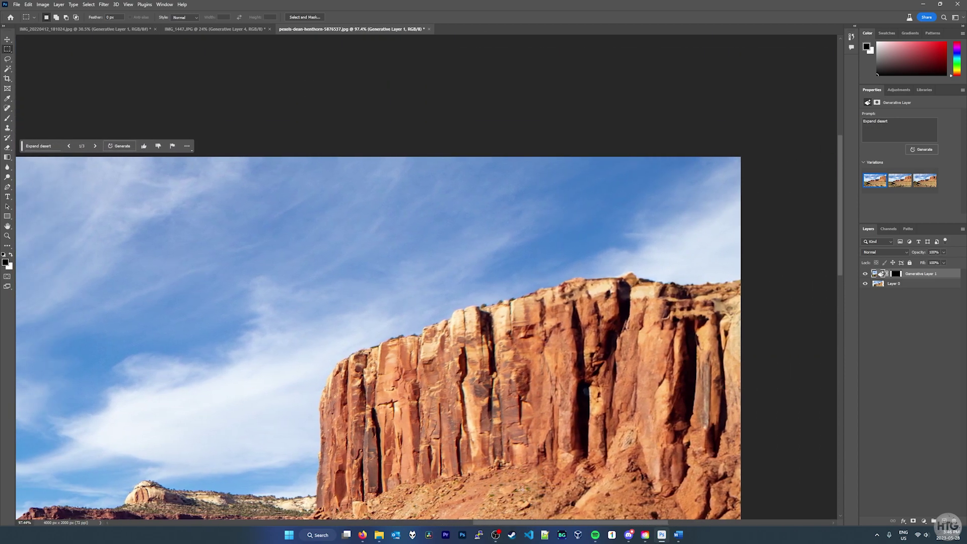
{"action": "scroll", "coordinate": [488, 318], "scroll_direction": "down", "scroll_amount": 1}
{"action": "scroll", "coordinate": [515, 156], "scroll_direction": "down", "scroll_amount": 3}
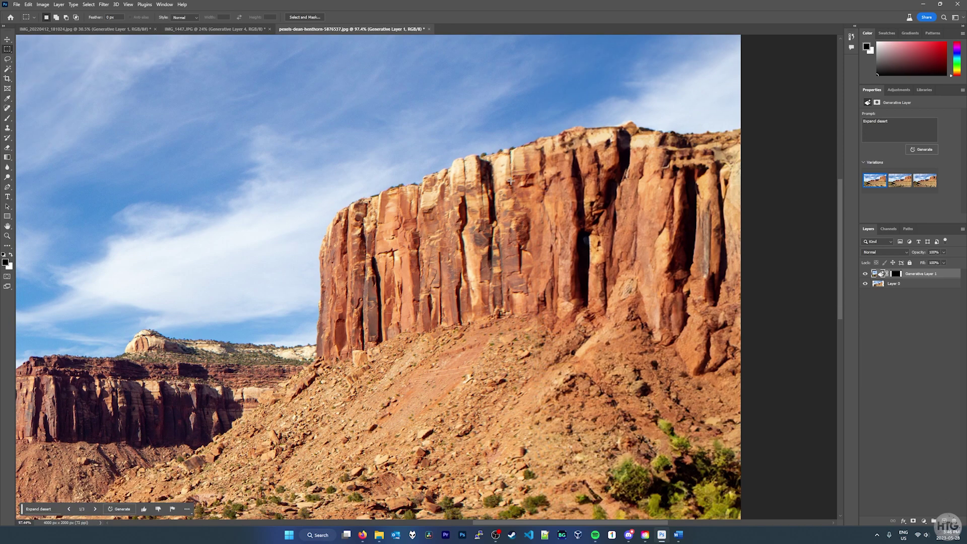
{"action": "scroll", "coordinate": [601, 418], "scroll_direction": "down", "scroll_amount": 2}
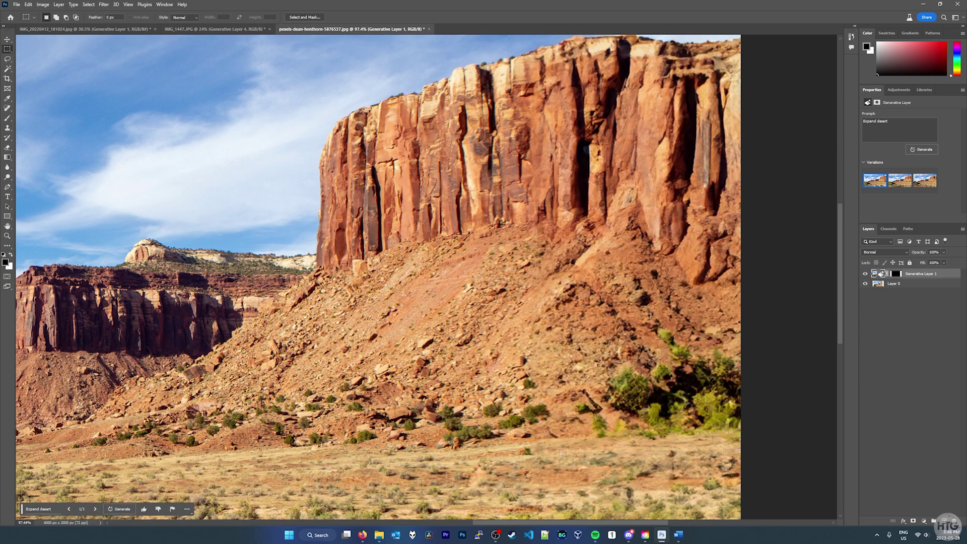
{"action": "scroll", "coordinate": [559, 399], "scroll_direction": "up", "scroll_amount": 2}
{"action": "scroll", "coordinate": [560, 400], "scroll_direction": "down", "scroll_amount": 5}
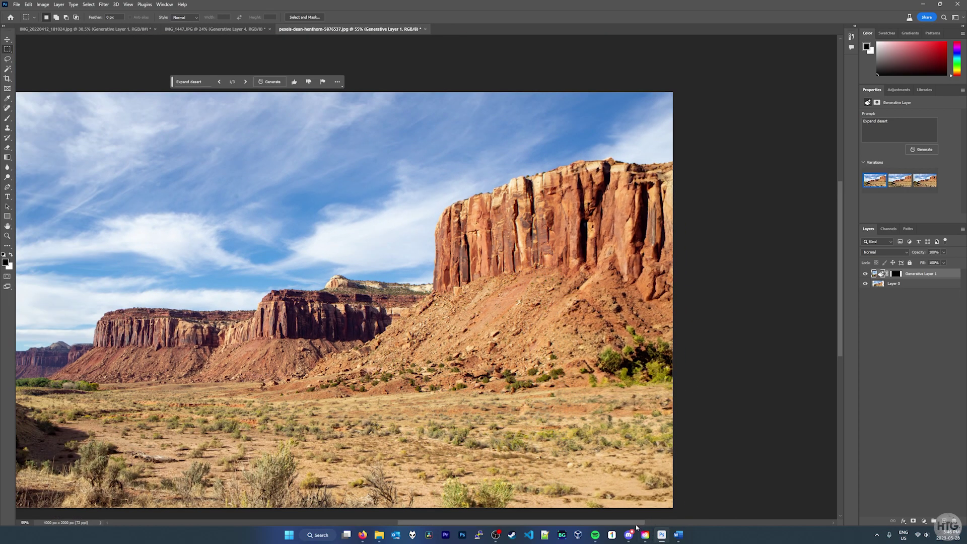
{"action": "left_click_drag", "start_coordinate": [636, 524], "coordinate": [535, 524]}
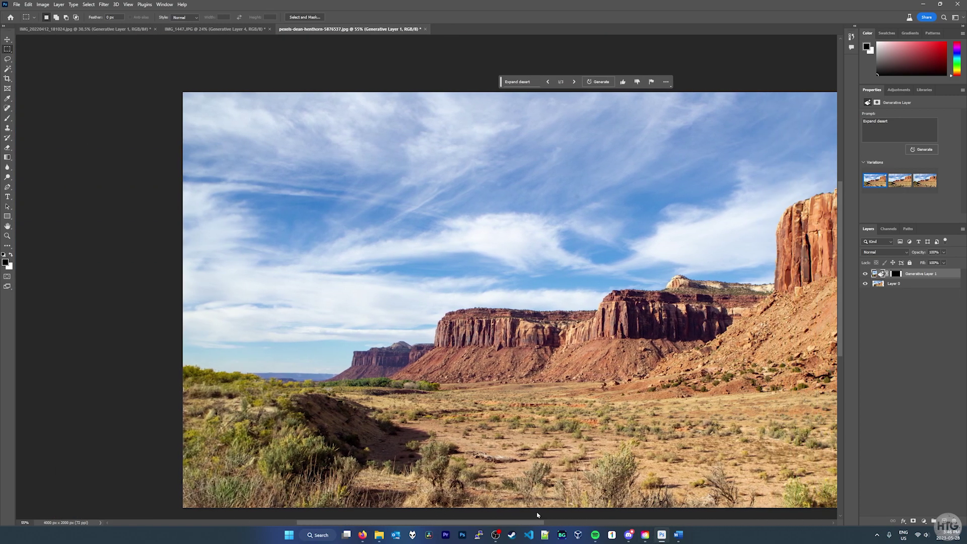
{"action": "scroll", "coordinate": [815, 289], "scroll_direction": "down", "scroll_amount": 1}
- Compare the second and third desert variations and keep the third, with the butte at left
{"action": "left_click", "coordinate": [905, 188]}
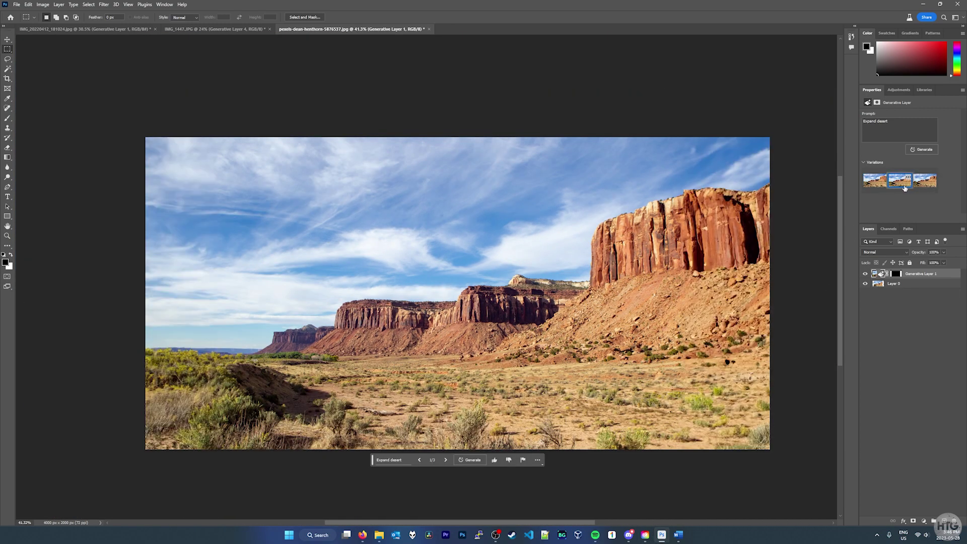
{"action": "left_click", "coordinate": [926, 184]}
{"action": "left_click", "coordinate": [900, 182]}
{"action": "left_click", "coordinate": [925, 180]}
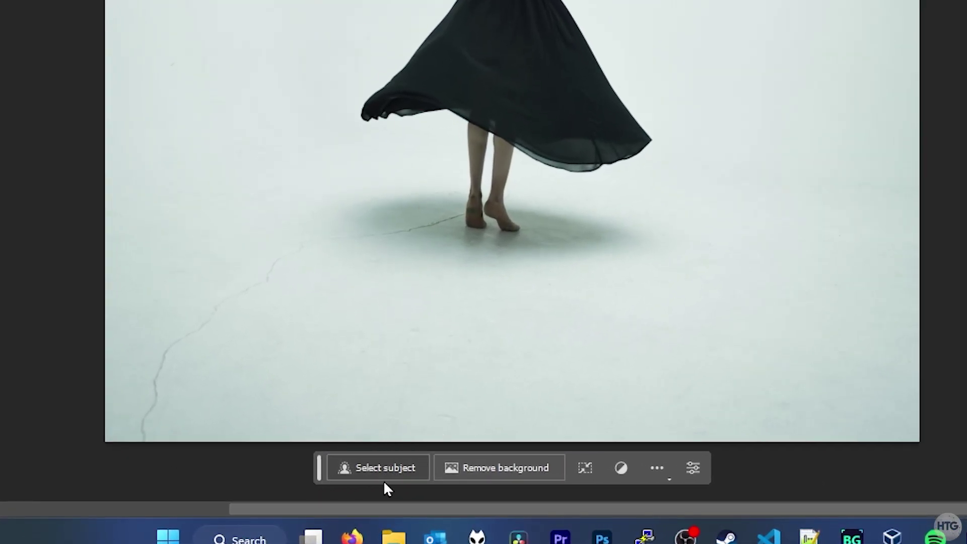
- Auto-select the dancer with Select subject and move the contextual task bar slightly lower
{"action": "left_click", "coordinate": [368, 474]}
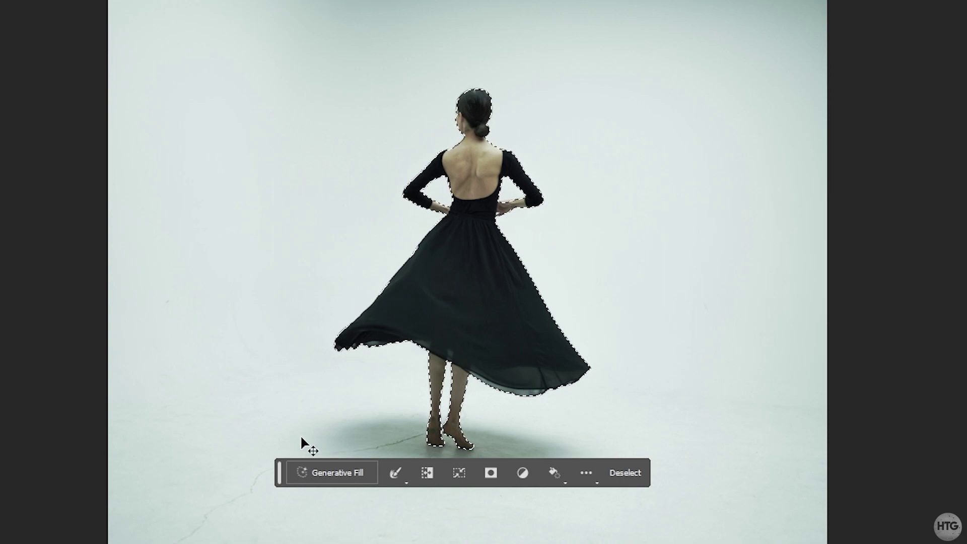
{"action": "left_click_drag", "start_coordinate": [281, 482], "coordinate": [283, 488]}
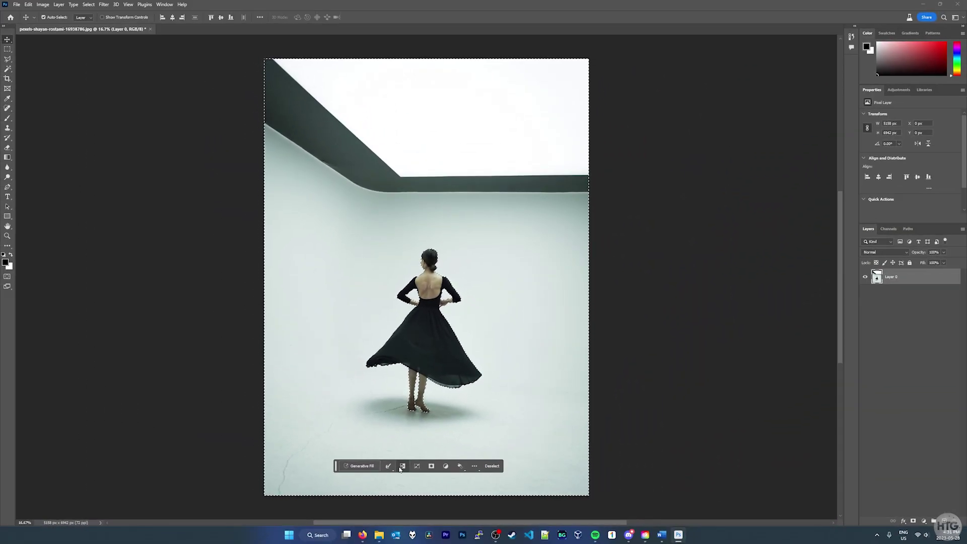
- Generate a new background behind the dancer from the prompt 'Change background to beach'
{"action": "left_click", "coordinate": [361, 468]}
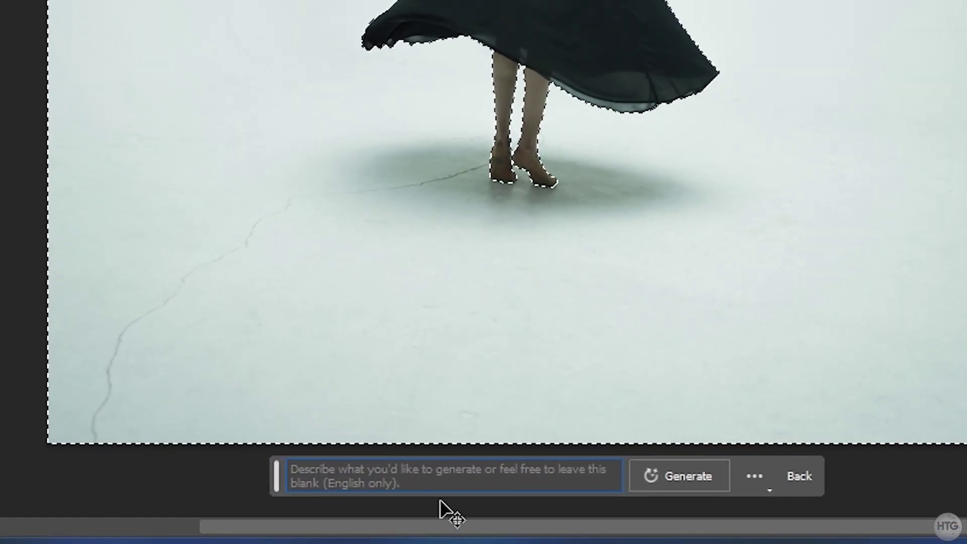
{"action": "type", "text": "Change "}
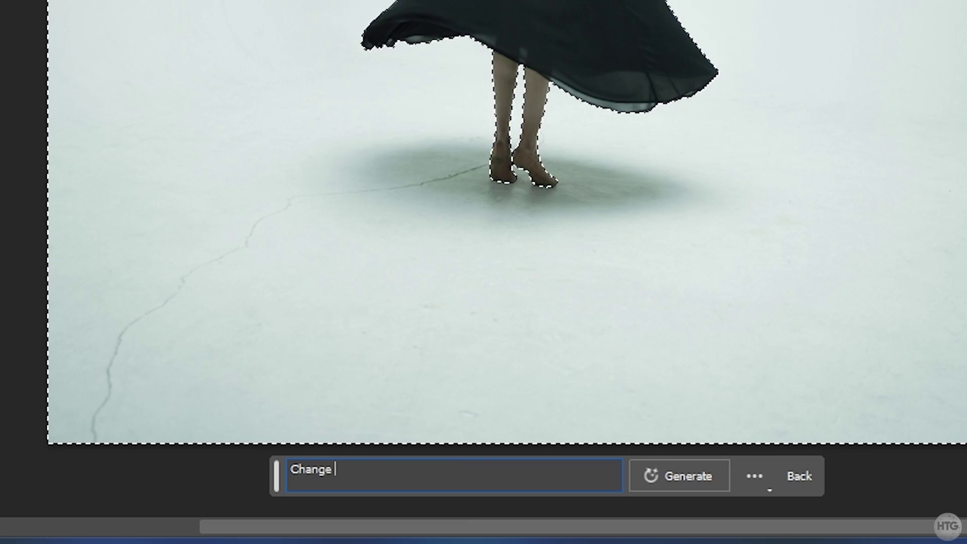
{"action": "type", "text": "backgrouidn"}
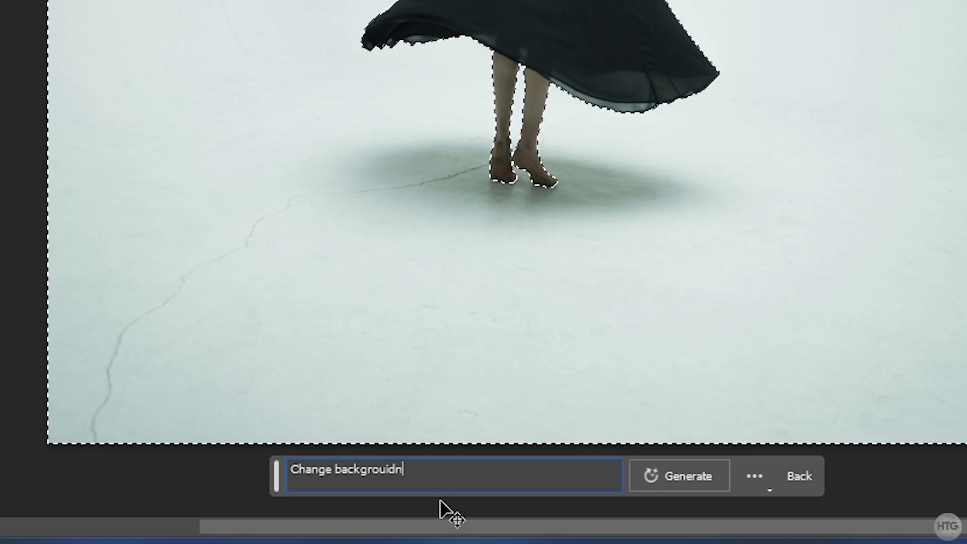
{"action": "key", "text": "BackSpace"}
{"action": "key", "text": "BackSpace"}
{"action": "key", "text": "BackSpace"}
{"action": "type", "text": "nd to beach"}
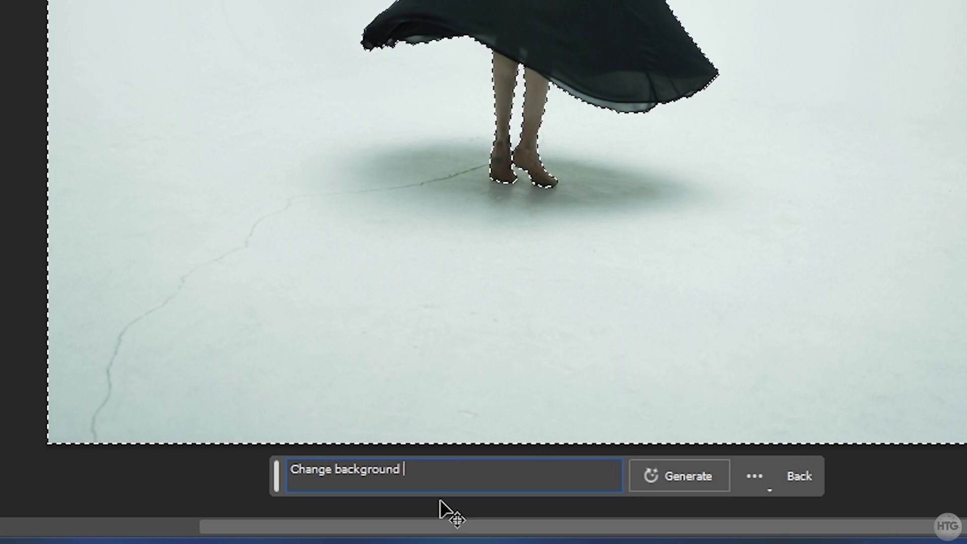
{"action": "left_click", "coordinate": [666, 474]}
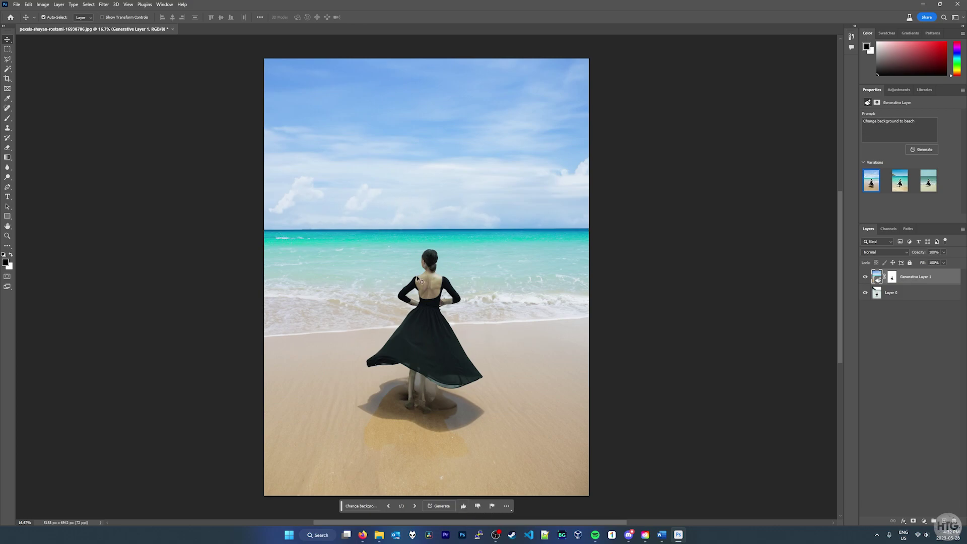
- Switch to the second beach variation with turquoise water and a green hillside, inspecting it up close
{"action": "scroll", "coordinate": [408, 280], "scroll_direction": "up", "scroll_amount": 3}
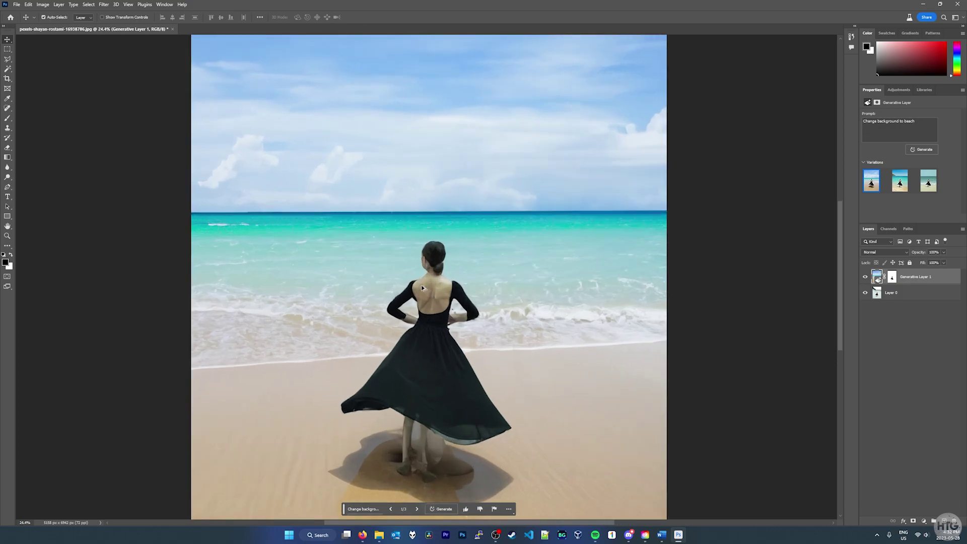
{"action": "scroll", "coordinate": [435, 439], "scroll_direction": "down", "scroll_amount": 2}
{"action": "scroll", "coordinate": [425, 428], "scroll_direction": "up", "scroll_amount": 5}
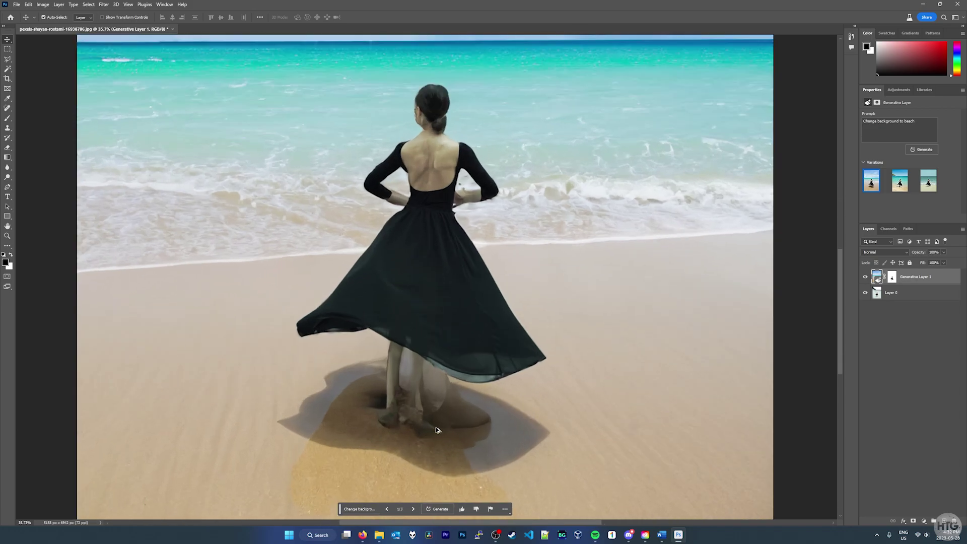
{"action": "left_click", "coordinate": [900, 181]}
{"action": "scroll", "coordinate": [685, 223], "scroll_direction": "down", "scroll_amount": 5}
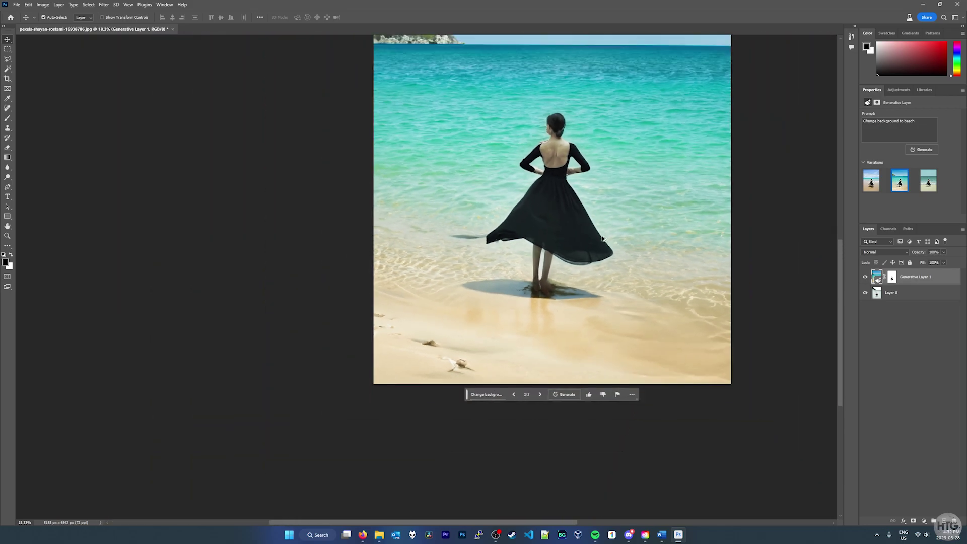
{"action": "left_click_drag", "start_coordinate": [840, 308], "coordinate": [836, 271]}
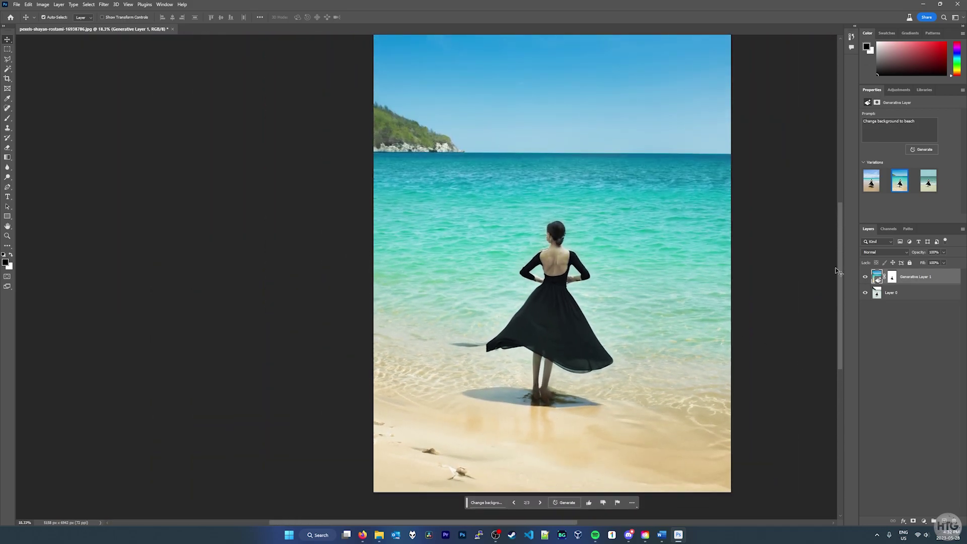
{"action": "scroll", "coordinate": [761, 271], "scroll_direction": "up", "scroll_amount": 2}
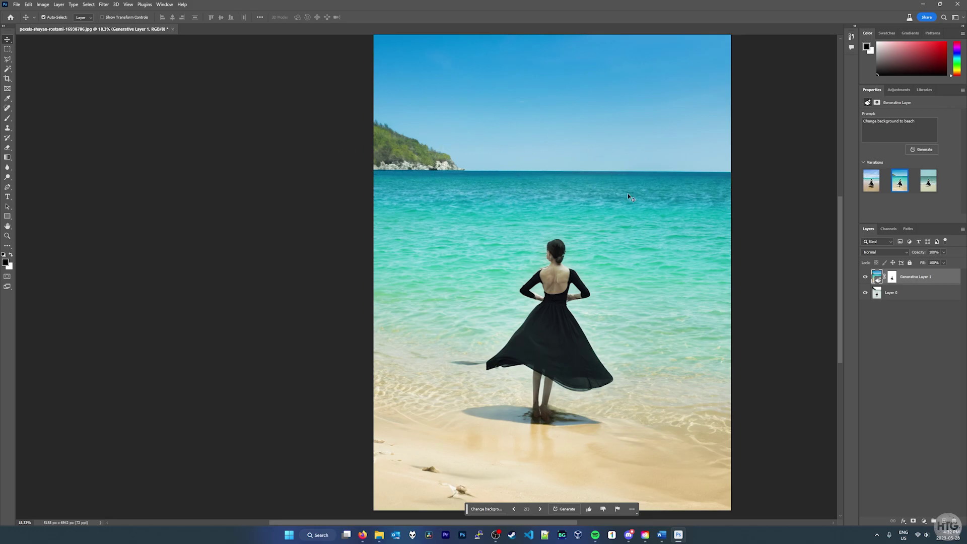
{"action": "scroll", "coordinate": [629, 198], "scroll_direction": "down", "scroll_amount": 2}
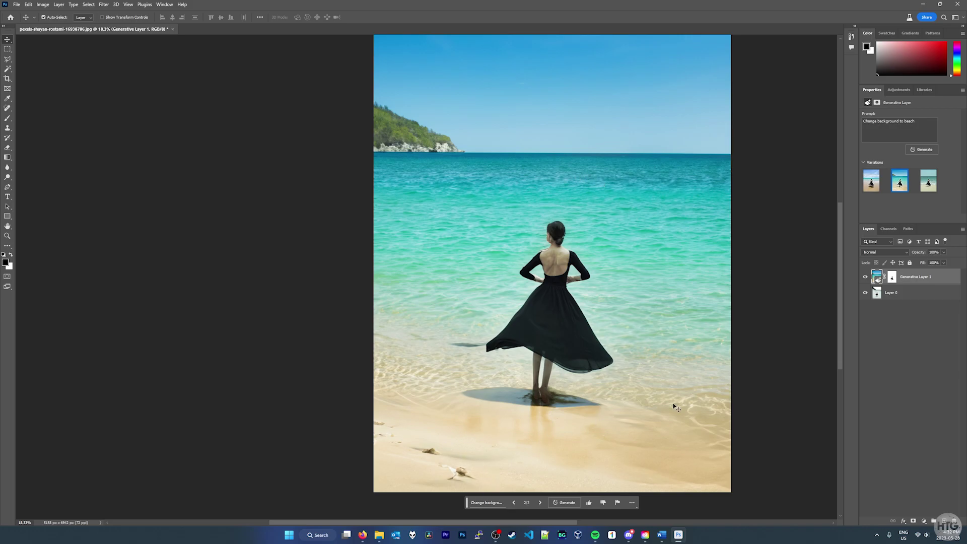
{"action": "left_click", "coordinate": [930, 181]}
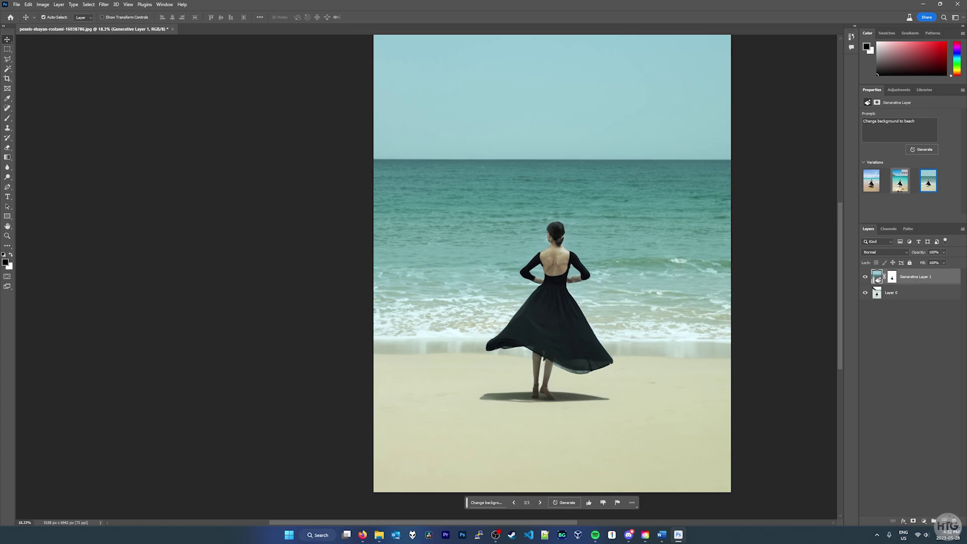
{"action": "left_click", "coordinate": [901, 189]}
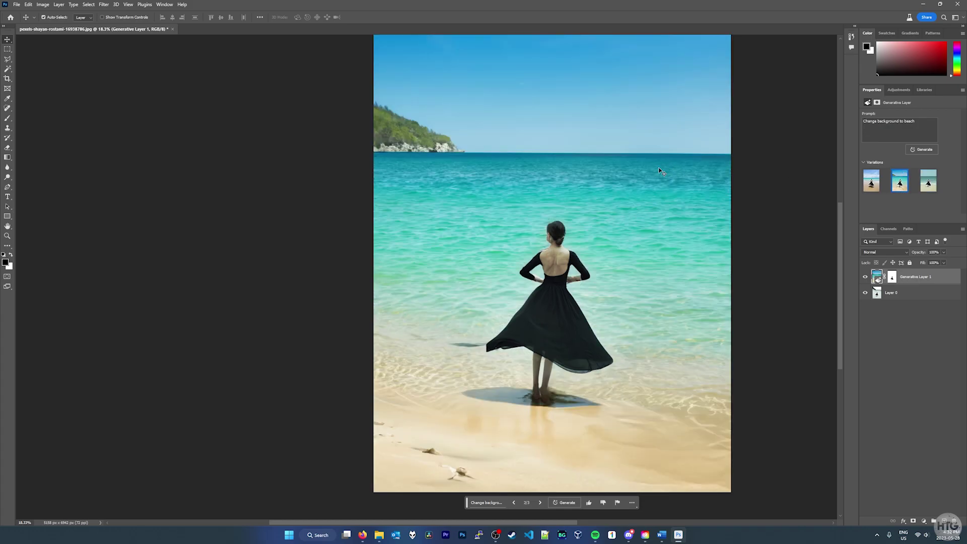
{"action": "scroll", "coordinate": [660, 174], "scroll_direction": "up", "scroll_amount": 3}
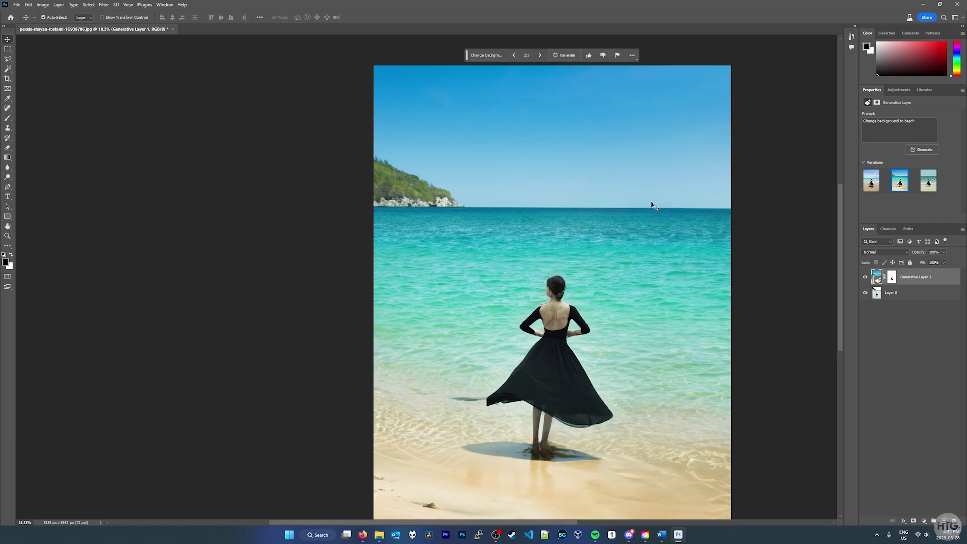
{"action": "scroll", "coordinate": [654, 206], "scroll_direction": "down", "scroll_amount": 2}
{"action": "scroll", "coordinate": [558, 284], "scroll_direction": "up", "scroll_amount": 6}
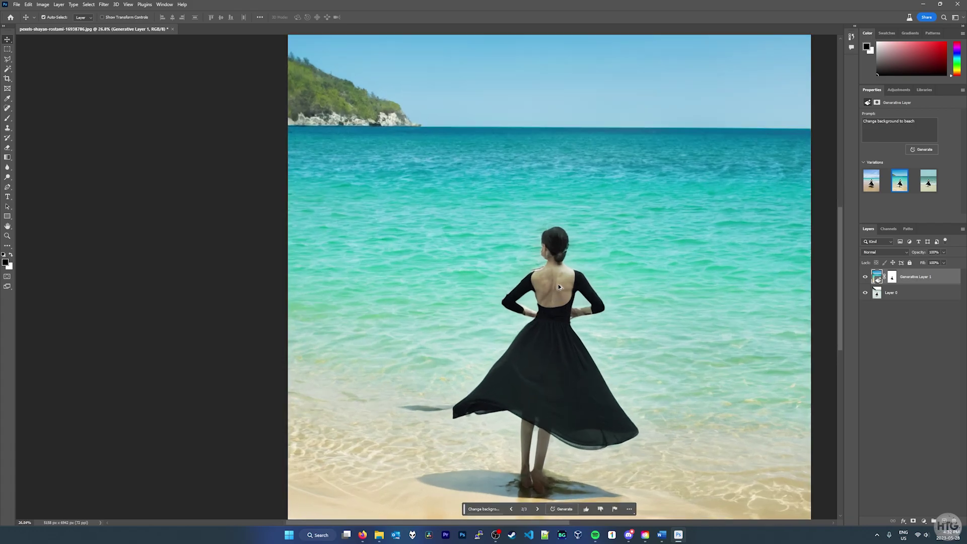
{"action": "scroll", "coordinate": [539, 221], "scroll_direction": "up", "scroll_amount": 2}
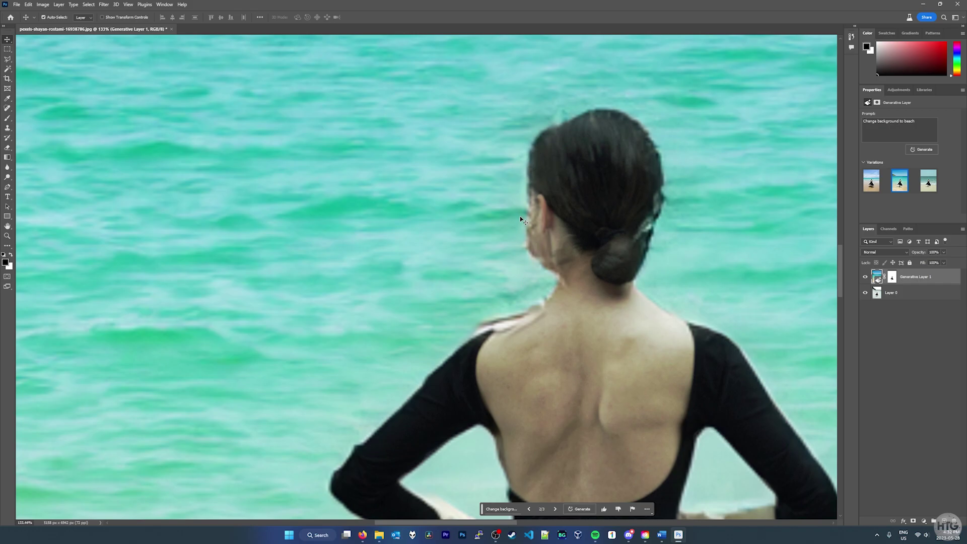
{"action": "scroll", "coordinate": [581, 195], "scroll_direction": "down", "scroll_amount": 1}
{"action": "scroll", "coordinate": [603, 227], "scroll_direction": "down", "scroll_amount": 8}
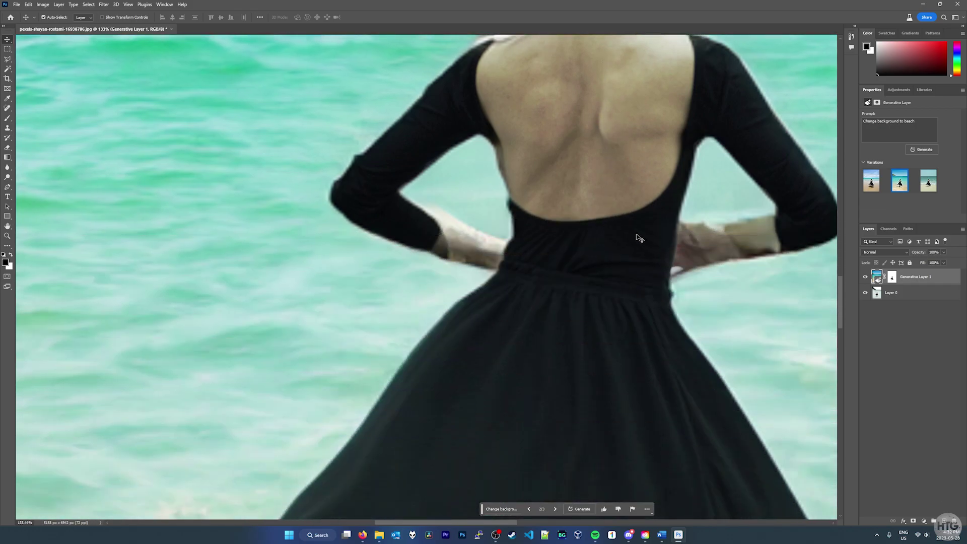
{"action": "left_click_drag", "start_coordinate": [840, 300], "coordinate": [838, 371]}
{"action": "scroll", "coordinate": [742, 255], "scroll_direction": "down", "scroll_amount": 8}
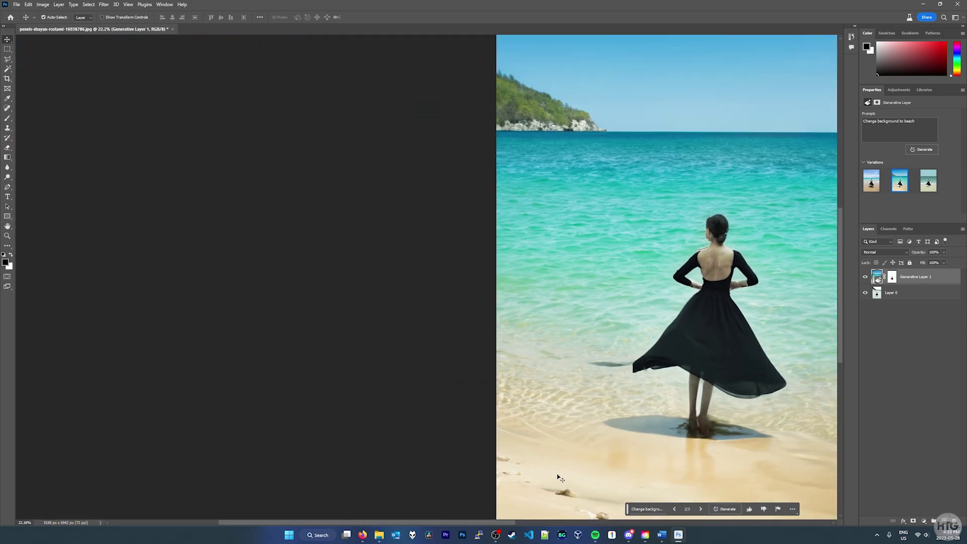
{"action": "left_click_drag", "start_coordinate": [517, 524], "coordinate": [608, 524]}
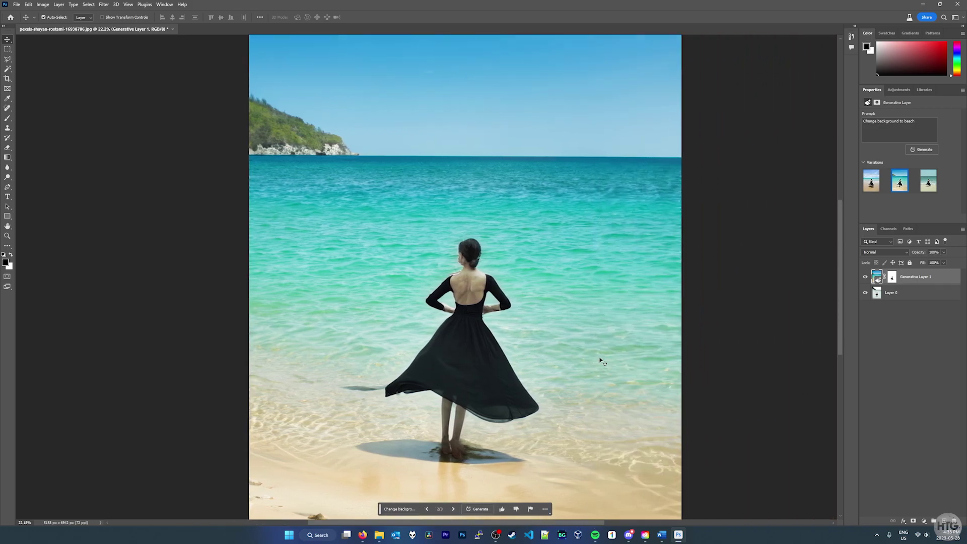
{"action": "scroll", "coordinate": [624, 323], "scroll_direction": "up", "scroll_amount": 1}
{"action": "scroll", "coordinate": [624, 323], "scroll_direction": "down", "scroll_amount": 2}
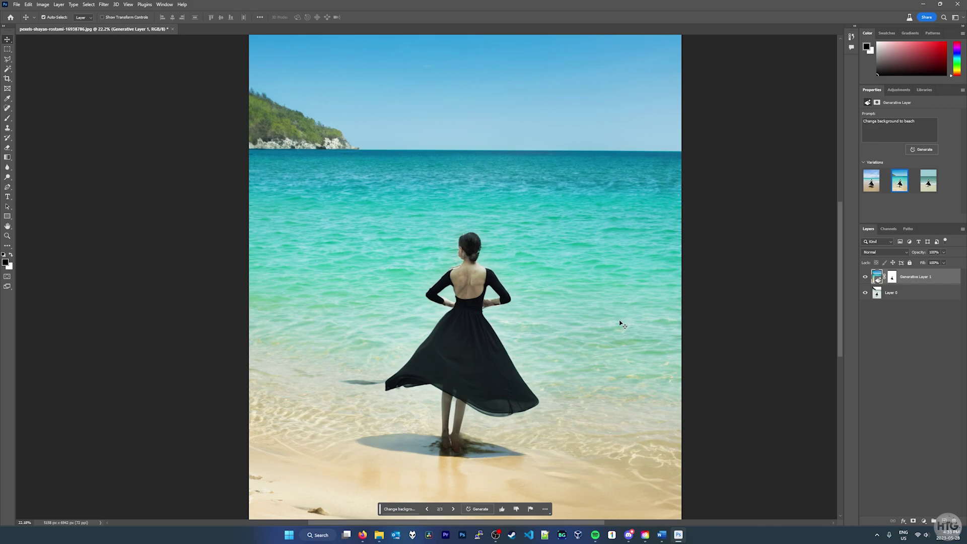
{"action": "scroll", "coordinate": [624, 323], "scroll_direction": "down", "scroll_amount": 3}
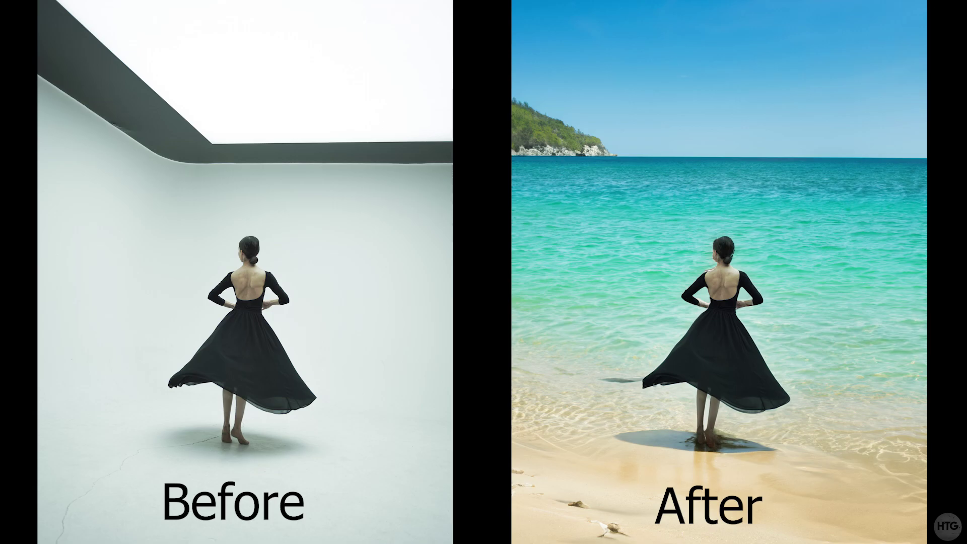
- Lasso the tyre-marked stretch of road and Generative Fill it to remove the marks
{"action": "mouse_move", "coordinate": [423, 263]}
{"action": "left_mouse_down"}
{"action": "mouse_move", "coordinate": [864, 454]}
{"action": "mouse_move", "coordinate": [486, 277]}
{"action": "mouse_move", "coordinate": [503, 258]}
{"action": "left_mouse_up"}
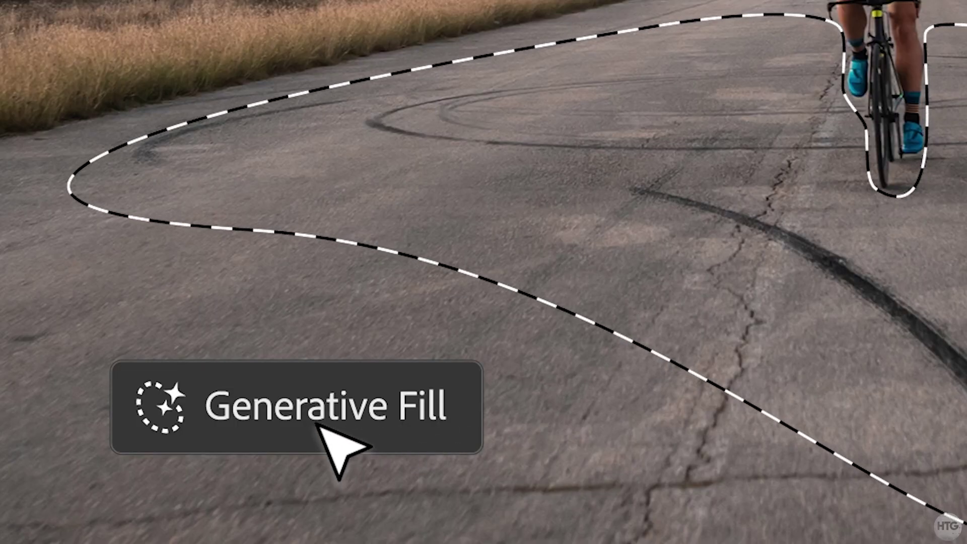
{"action": "left_click", "coordinate": [247, 481]}
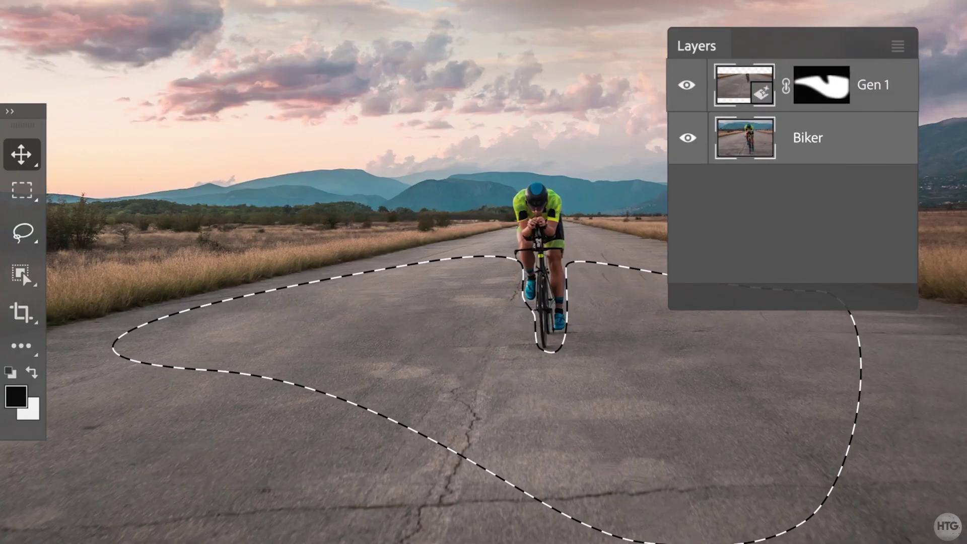
{"action": "key", "text": "ctrl+d"}
- Lasso a road strip left of the biker and generate 'yellow road lines' there
{"action": "key", "text": "l"}
{"action": "mouse_move", "coordinate": [519, 265]}
{"action": "left_mouse_down"}
{"action": "mouse_move", "coordinate": [532, 318]}
{"action": "mouse_move", "coordinate": [522, 267]}
{"action": "left_mouse_up"}
{"action": "type", "text": "yellow road line"}
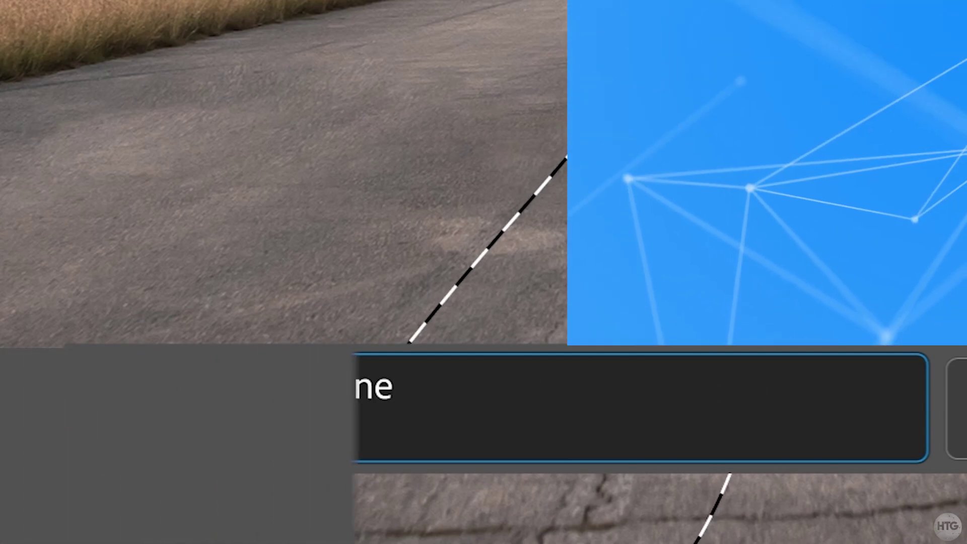
{"action": "type", "text": "s"}
{"action": "left_click", "coordinate": [443, 286]}
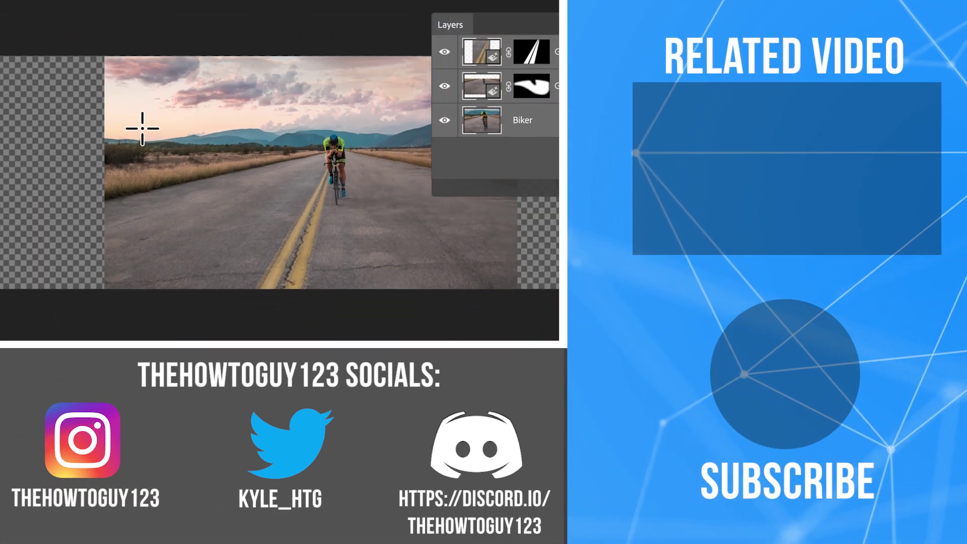
- Select the image area and invert the selection to the empty border
{"action": "left_click_drag", "start_coordinate": [104, 56], "coordinate": [519, 289]}
{"action": "key", "text": "ctrl+shift+i"}
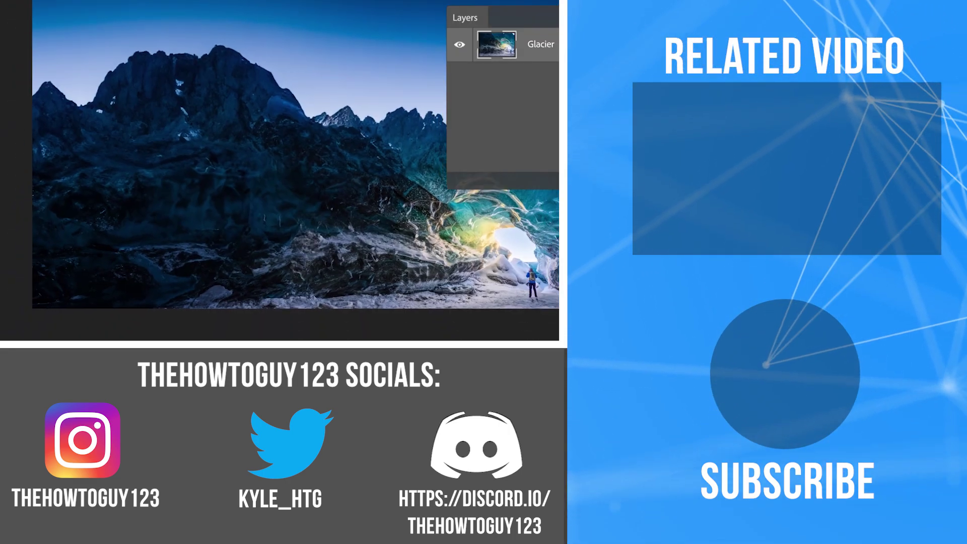
{"action": "key", "text": "c"}
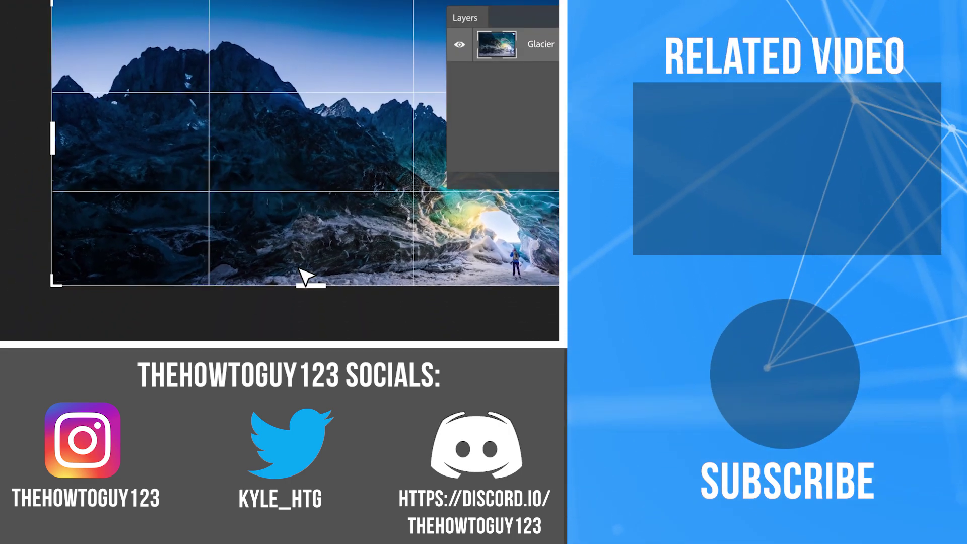